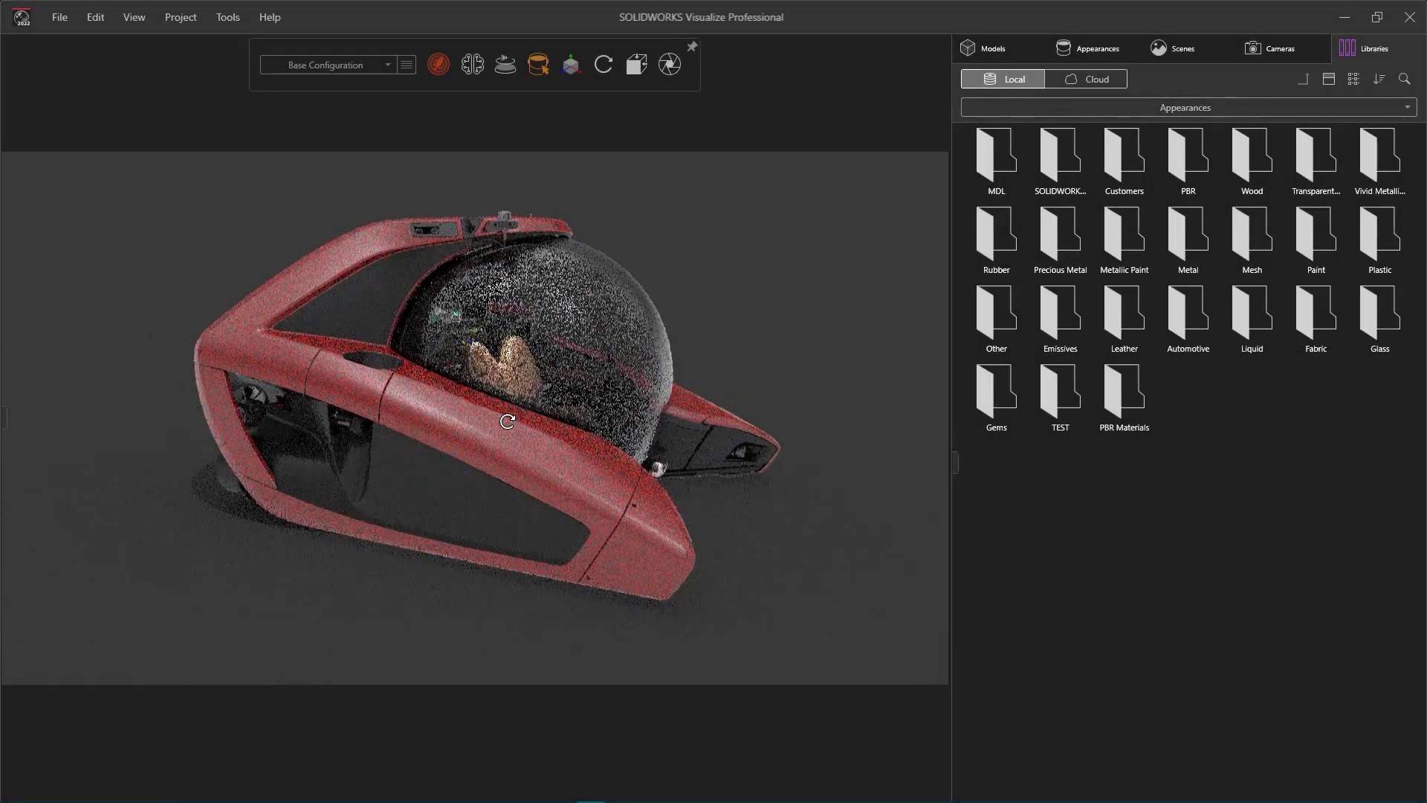
- Light the submarine with the lakeside_4k environment from the Environments library
click(1150, 107)
click(1105, 145)
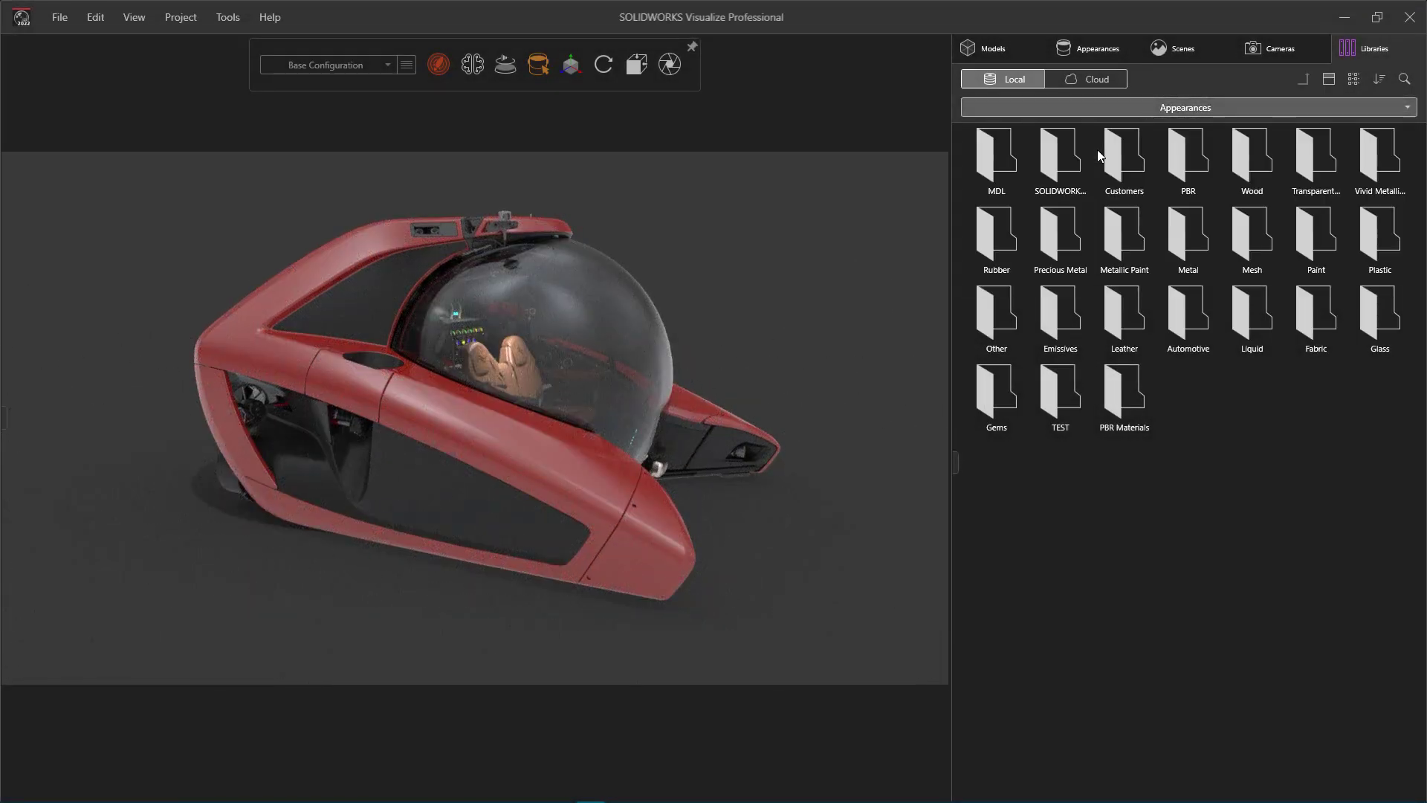
scroll(1419, 165, down, 2)
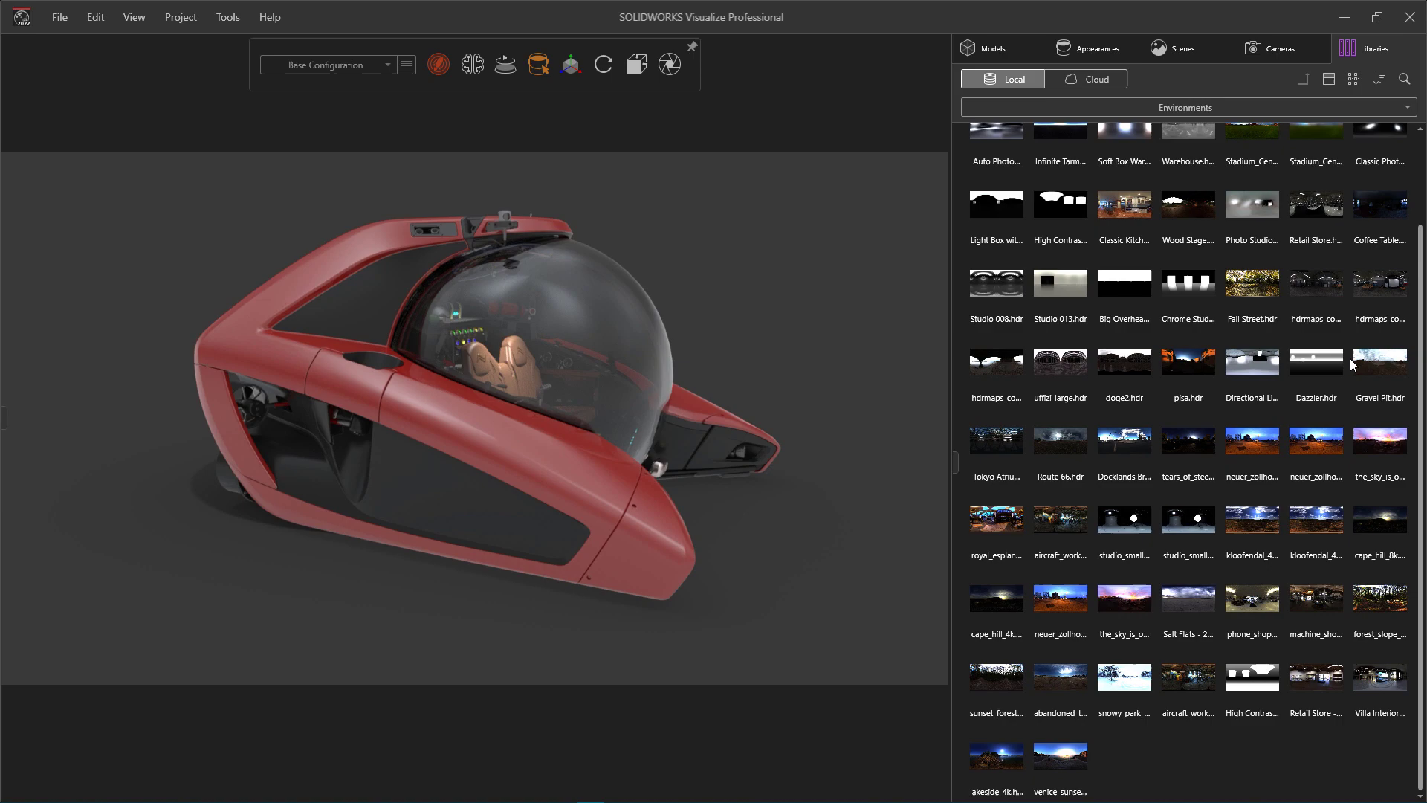
drag(996, 759, 814, 550)
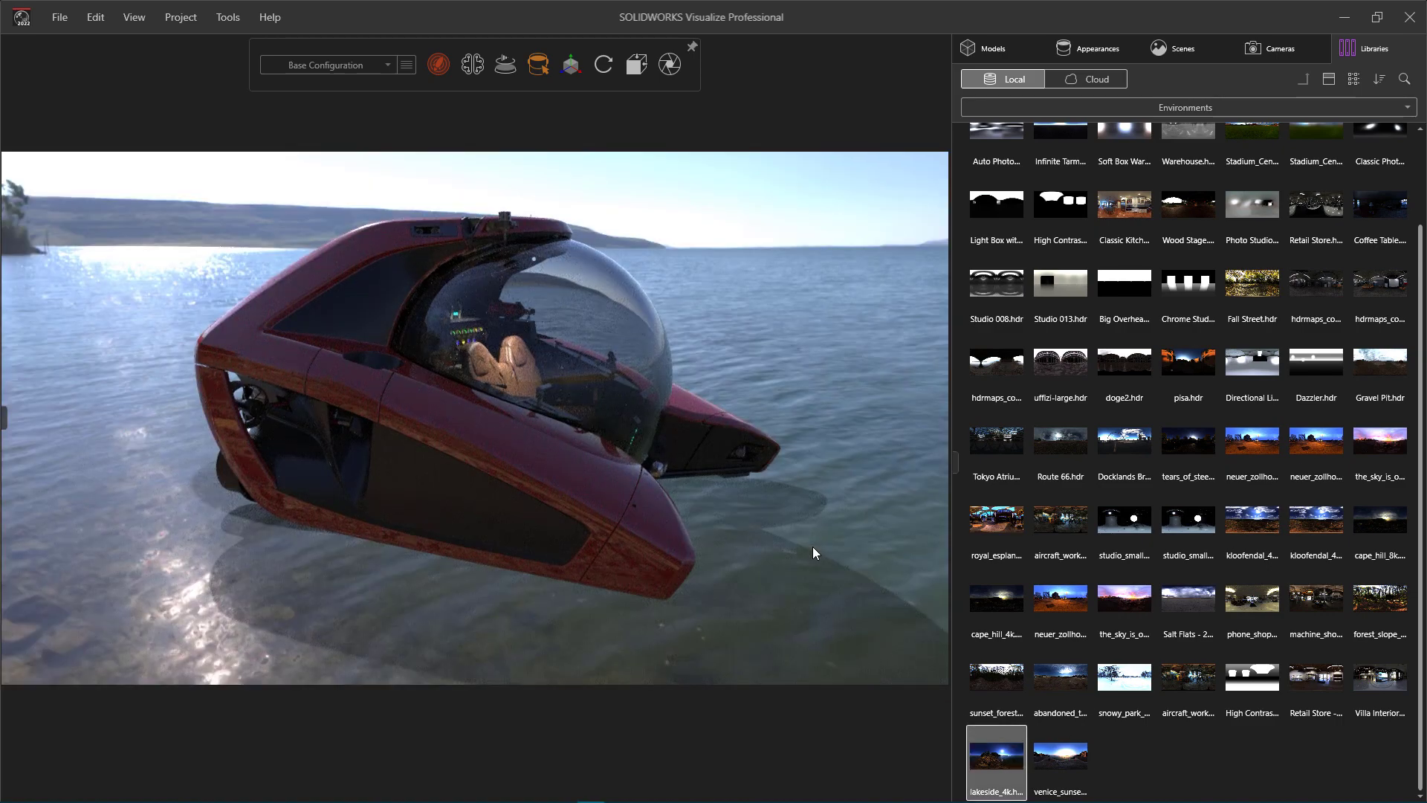
mouse_move(683, 529)
mouse_down()
mouse_move(548, 510)
mouse_move(705, 514)
mouse_up()
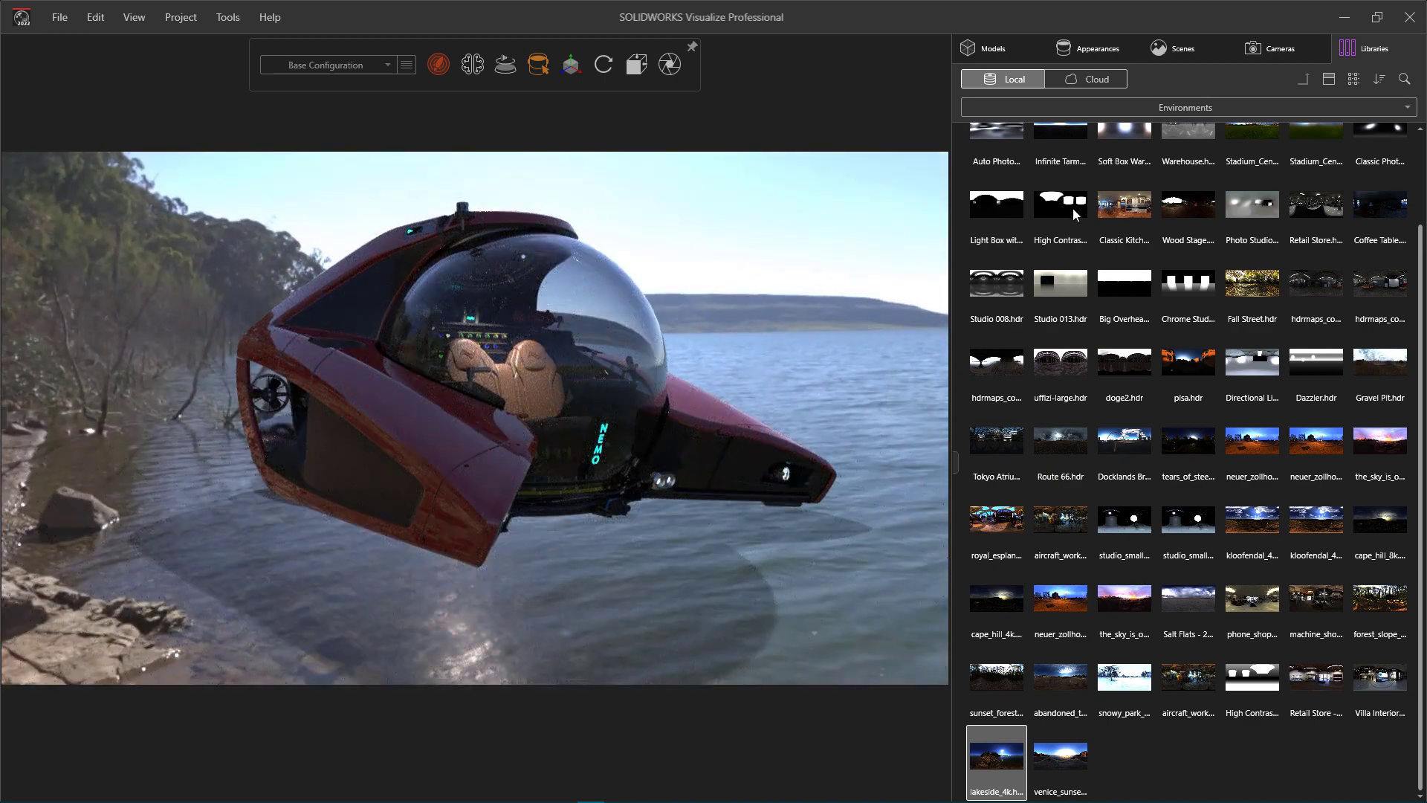
- Set the Nemo Cruise Ship deck photo as backplate and orbit to face the submarine's front
click(1176, 107)
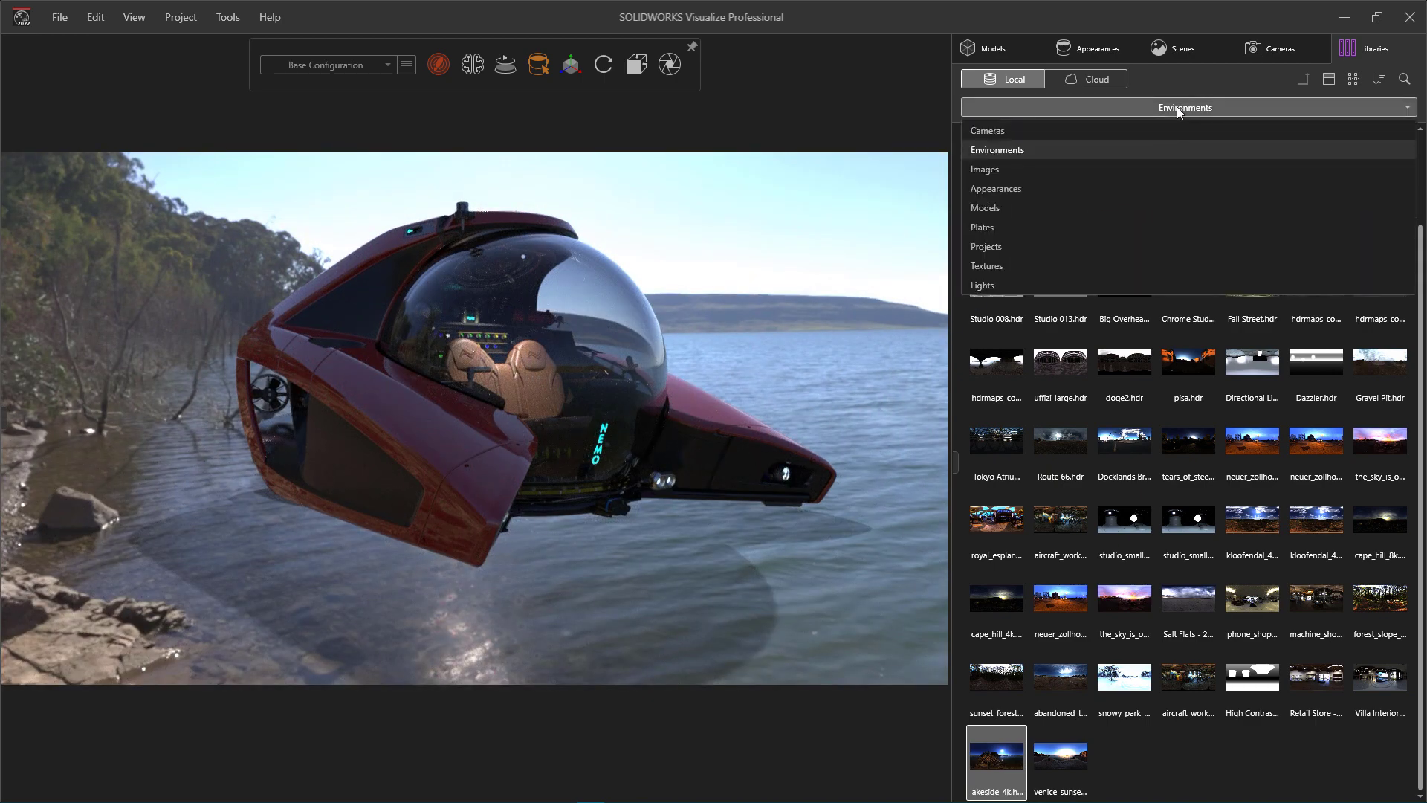
click(1050, 220)
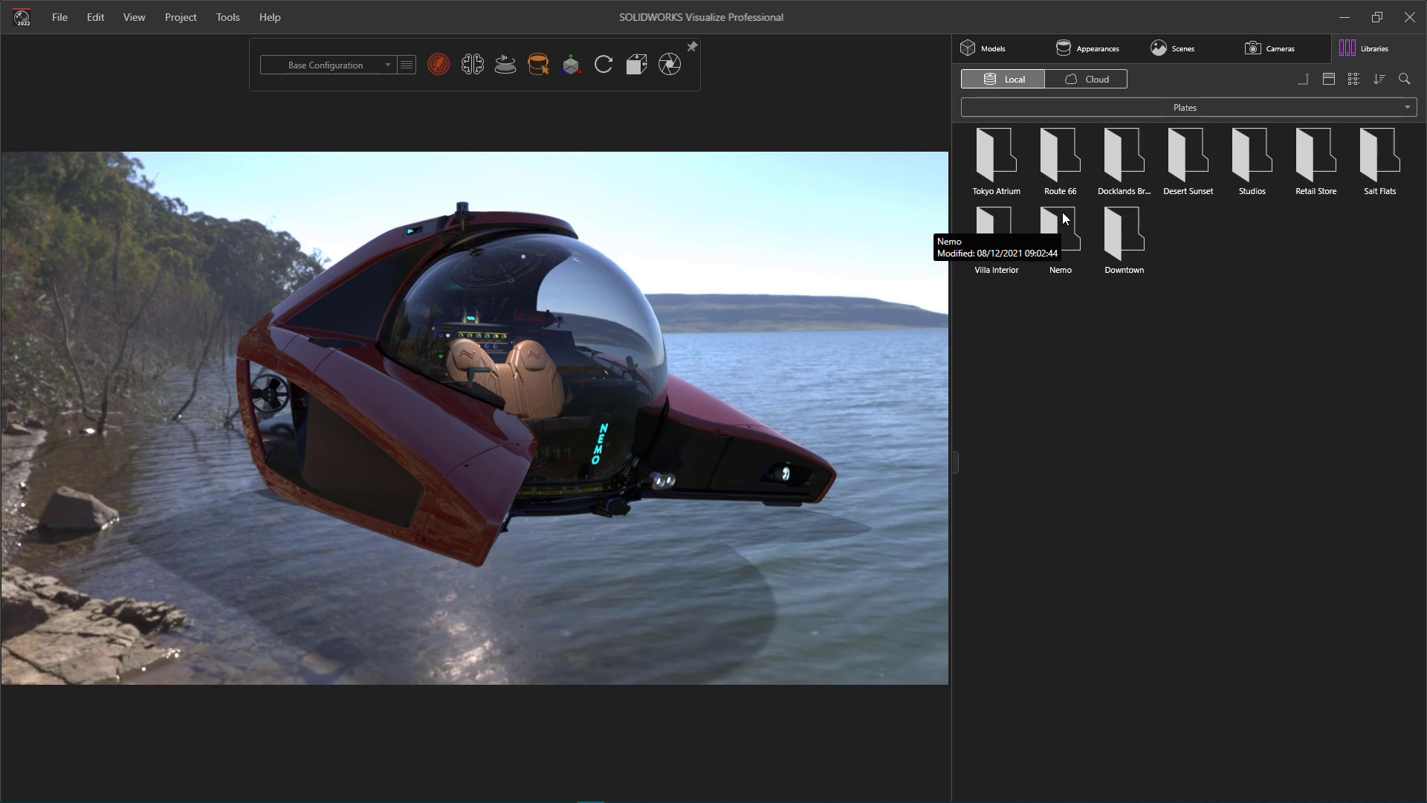
drag(1059, 163, 828, 223)
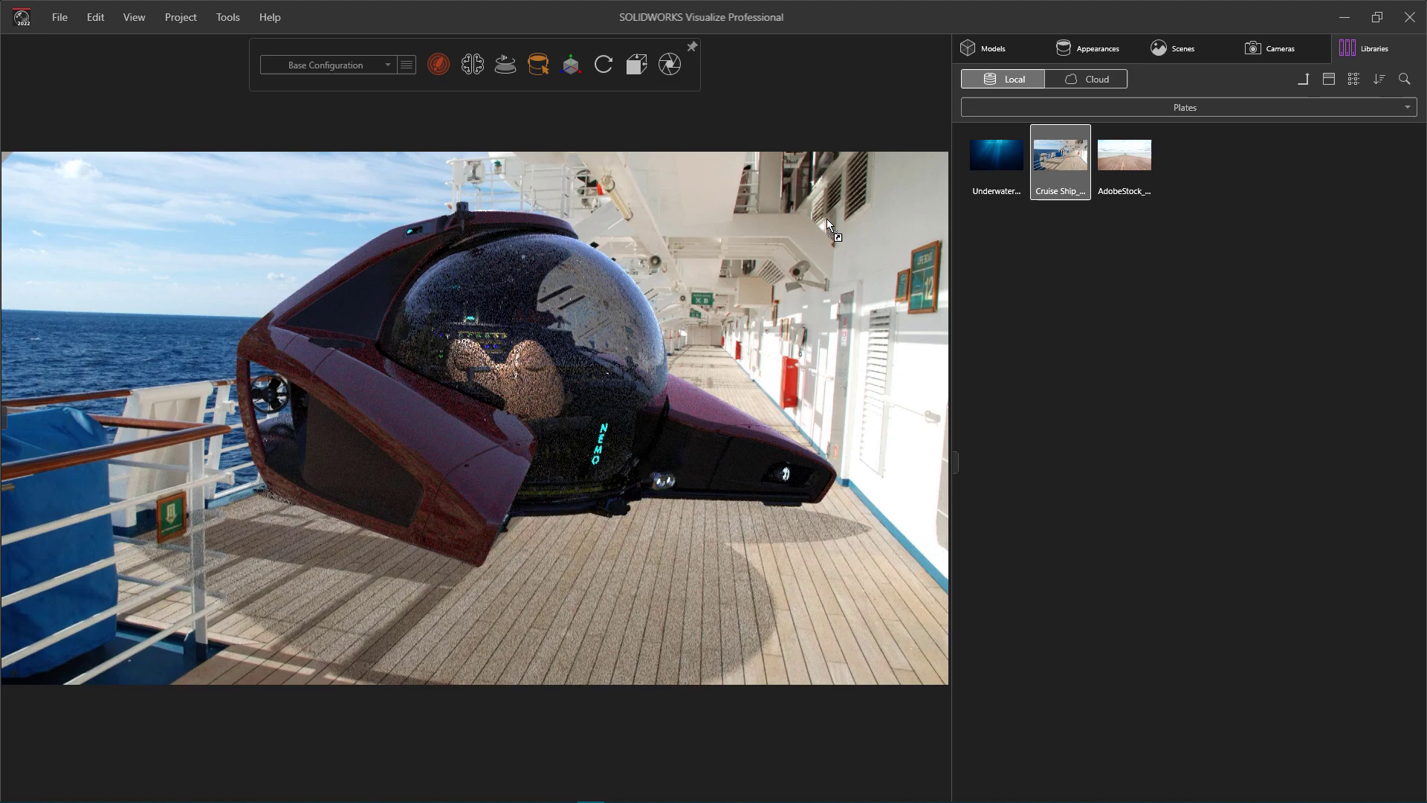
drag(649, 388, 750, 387)
- Adjust the default camera's perspective and start Match Camera against the backplate
click(1252, 55)
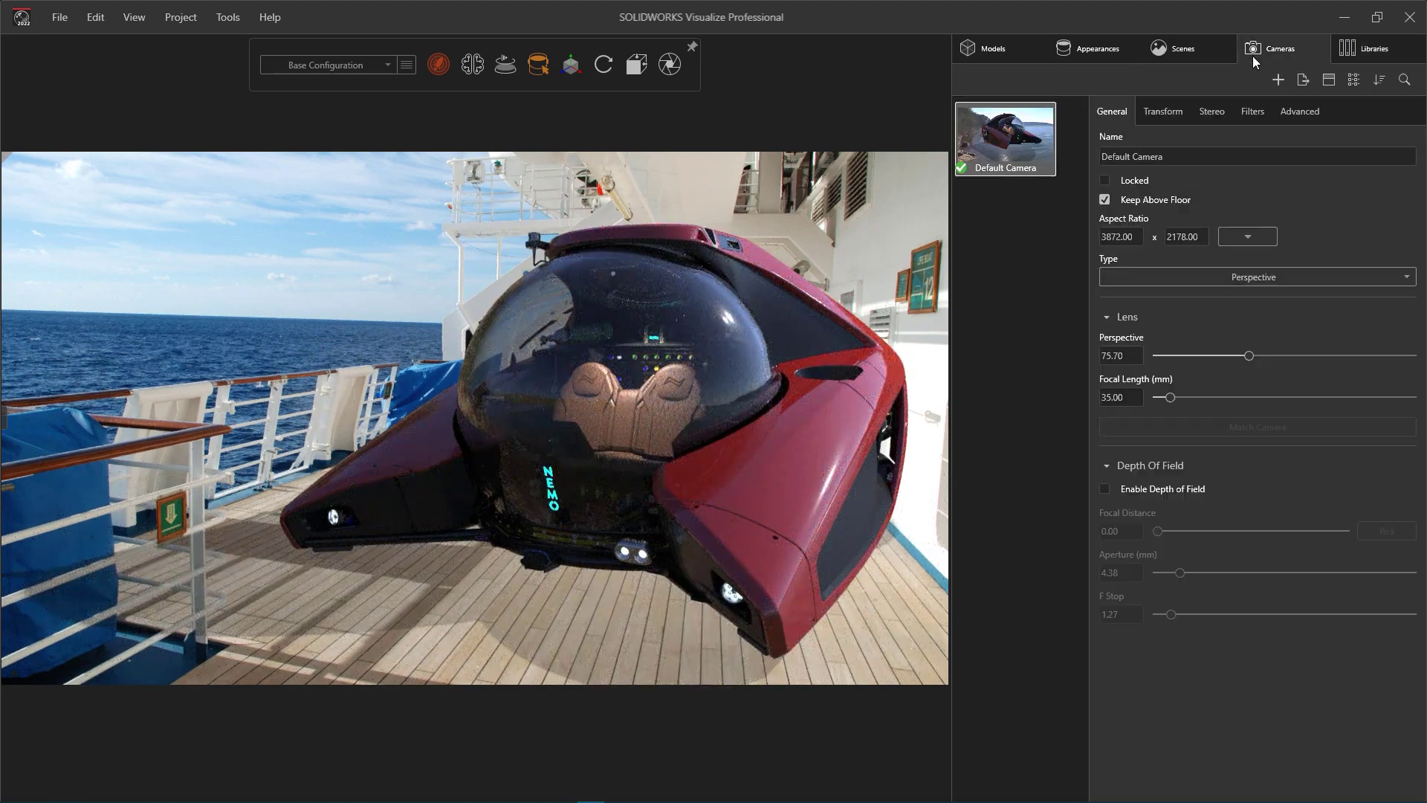
mouse_move(1249, 358)
mouse_down()
mouse_move(1179, 371)
mouse_move(1236, 368)
mouse_up()
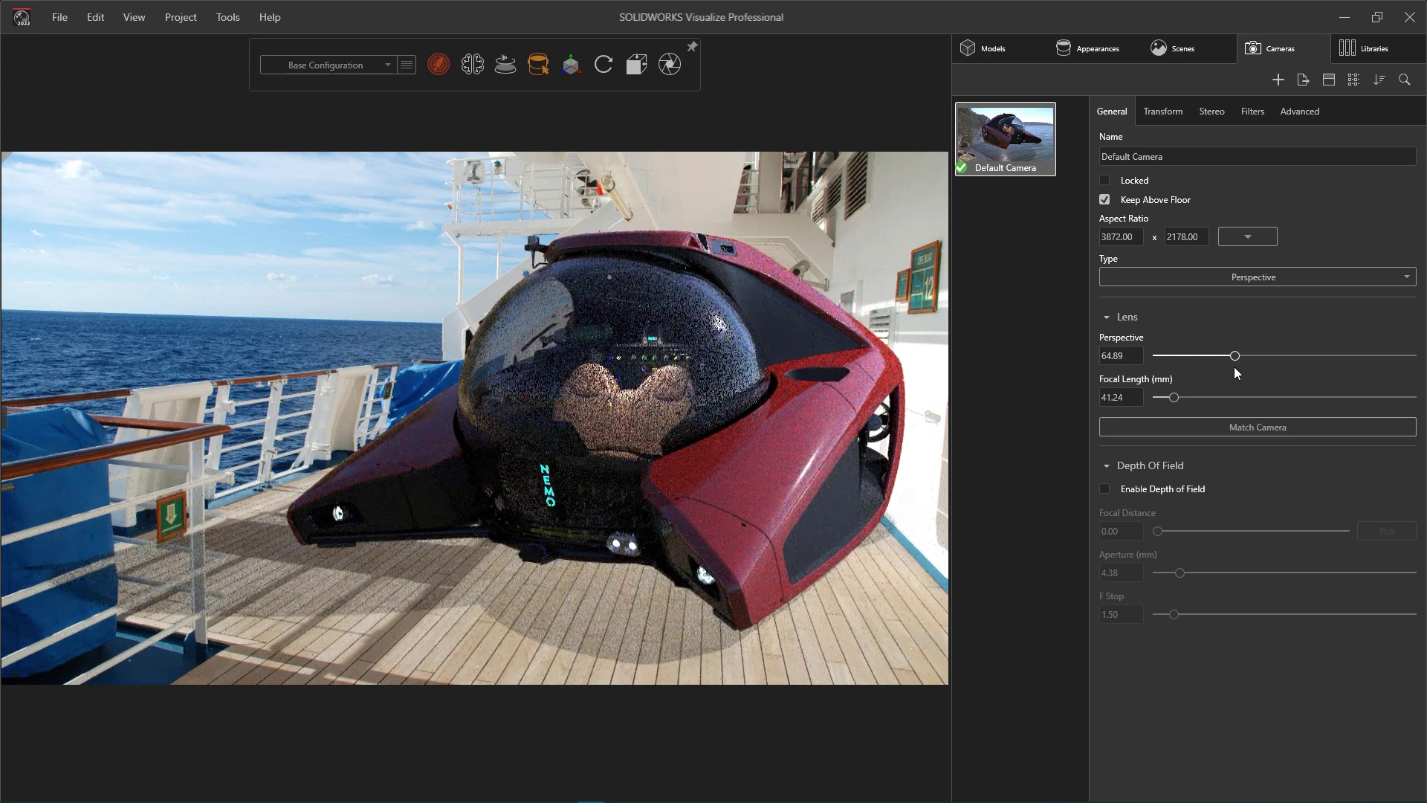
click(1234, 425)
drag(491, 338, 111, 384)
- Align the red and blue guides to the deck lines, reaching 85.86 perspective and 30.52 mm focal length
drag(593, 218, 779, 212)
drag(120, 351, 481, 221)
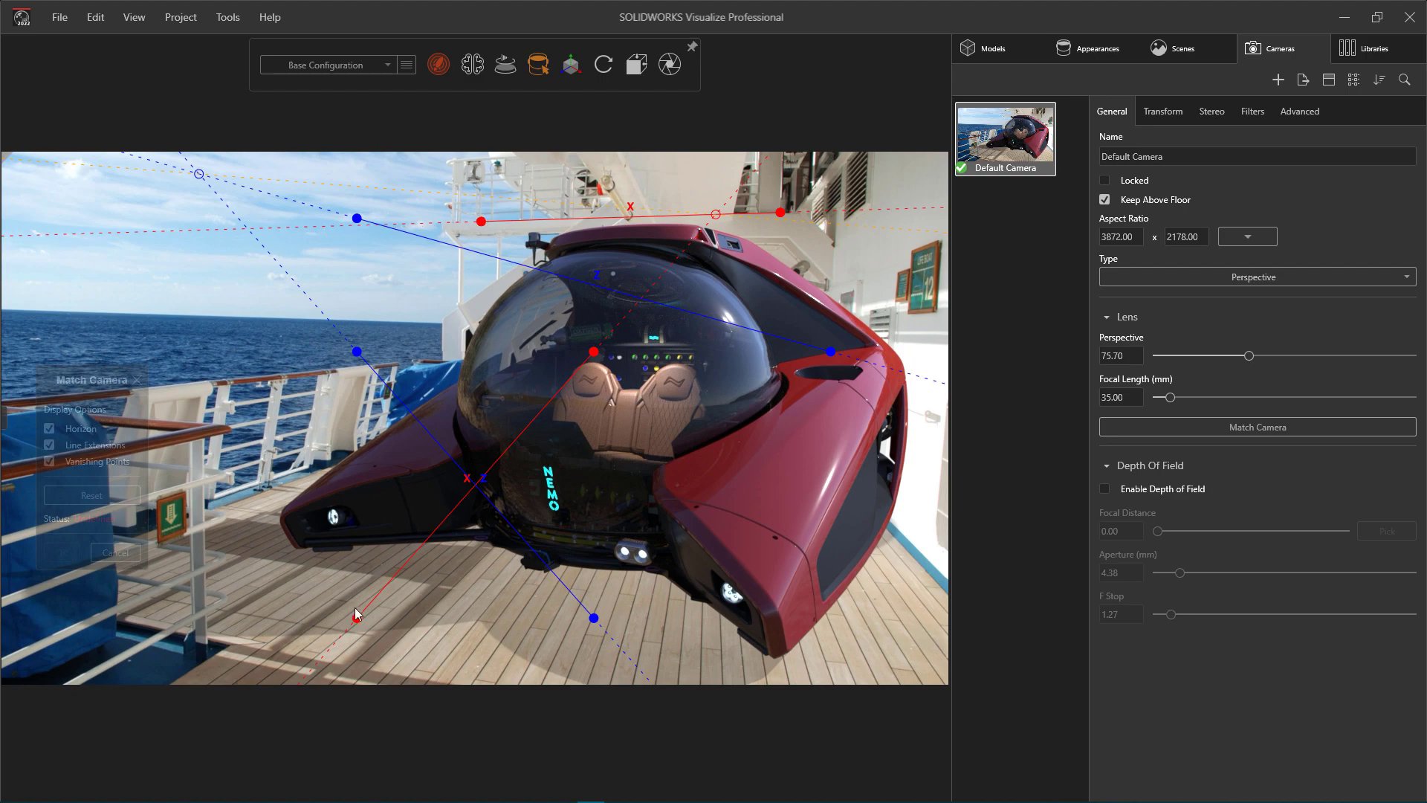
drag(356, 615, 77, 311)
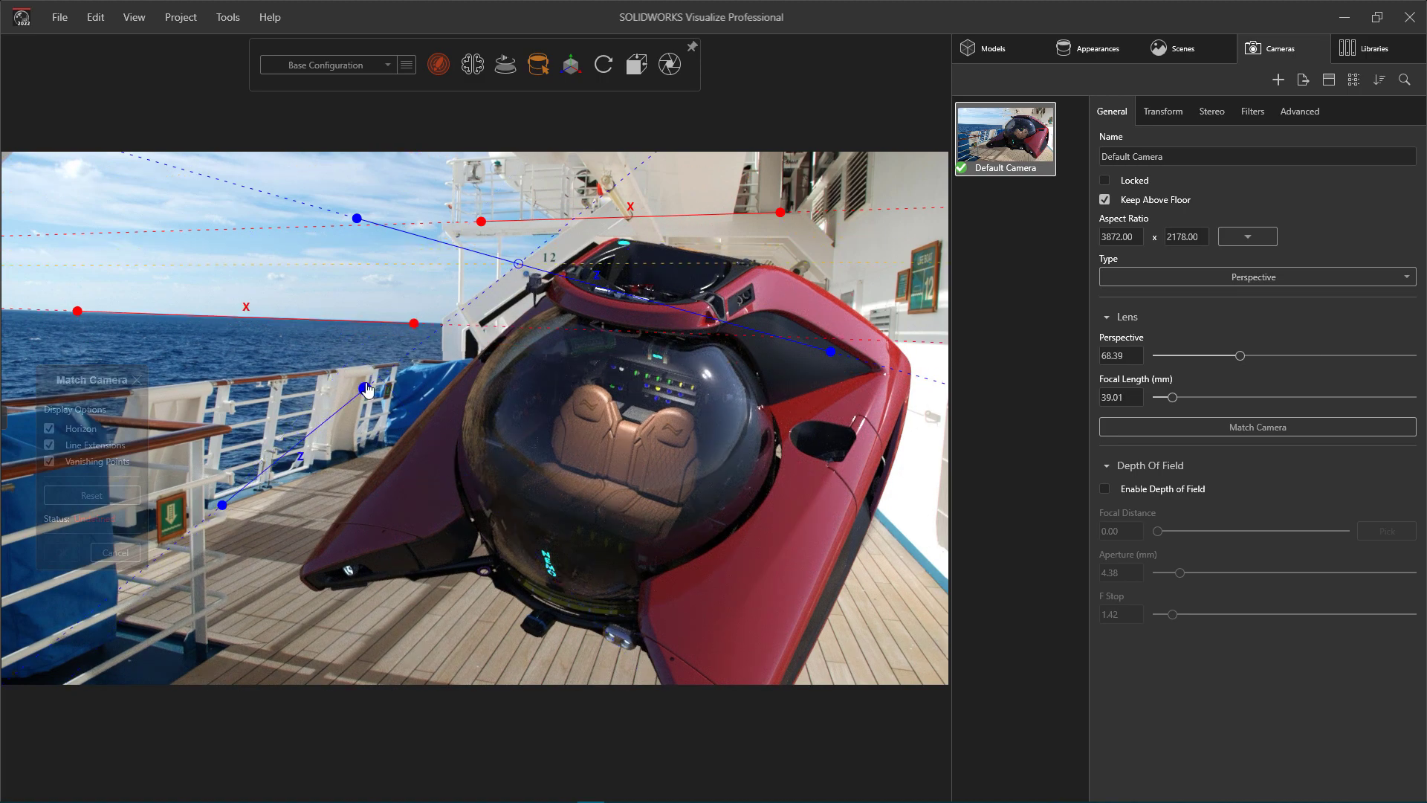
drag(364, 388, 367, 453)
drag(831, 351, 933, 580)
drag(357, 218, 856, 495)
click(61, 553)
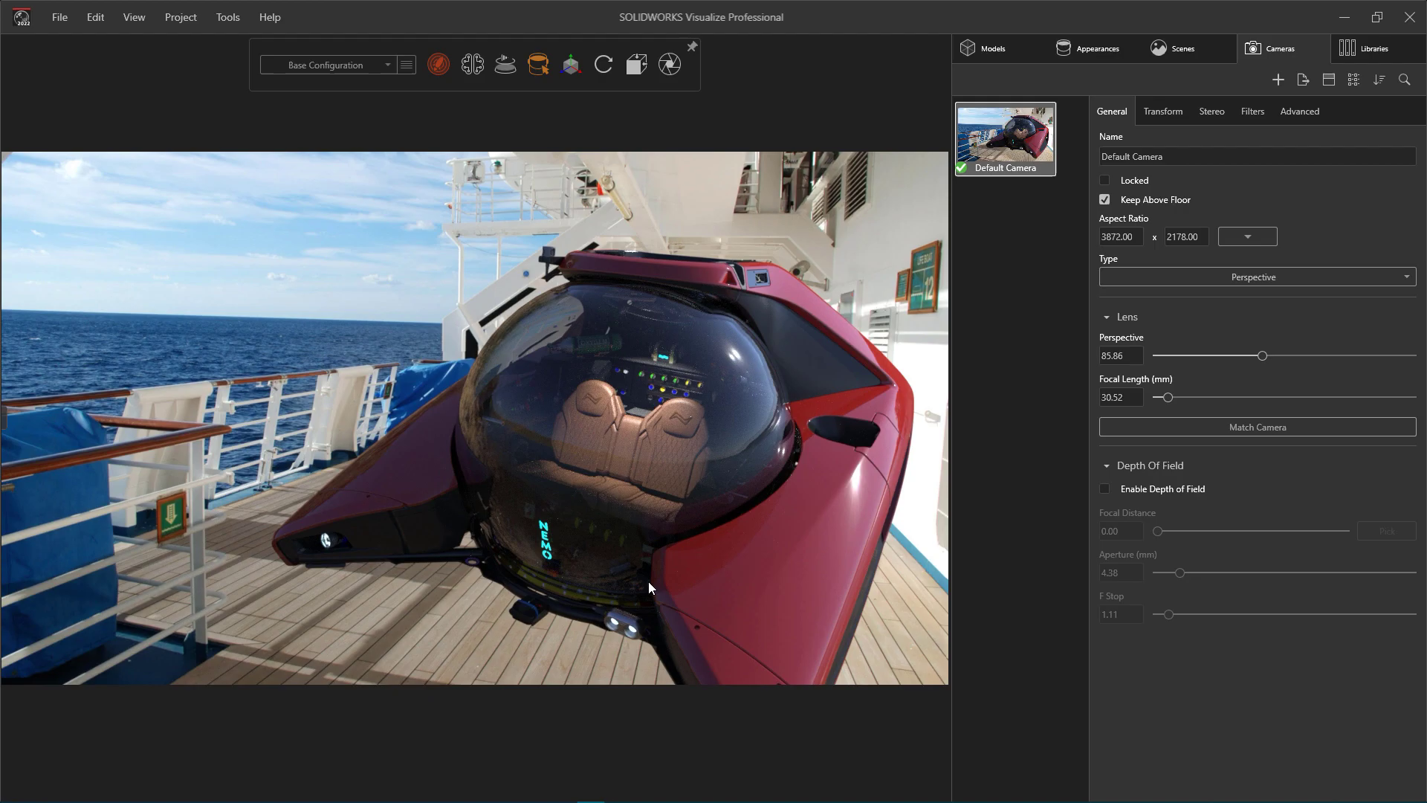
drag(648, 581, 652, 529)
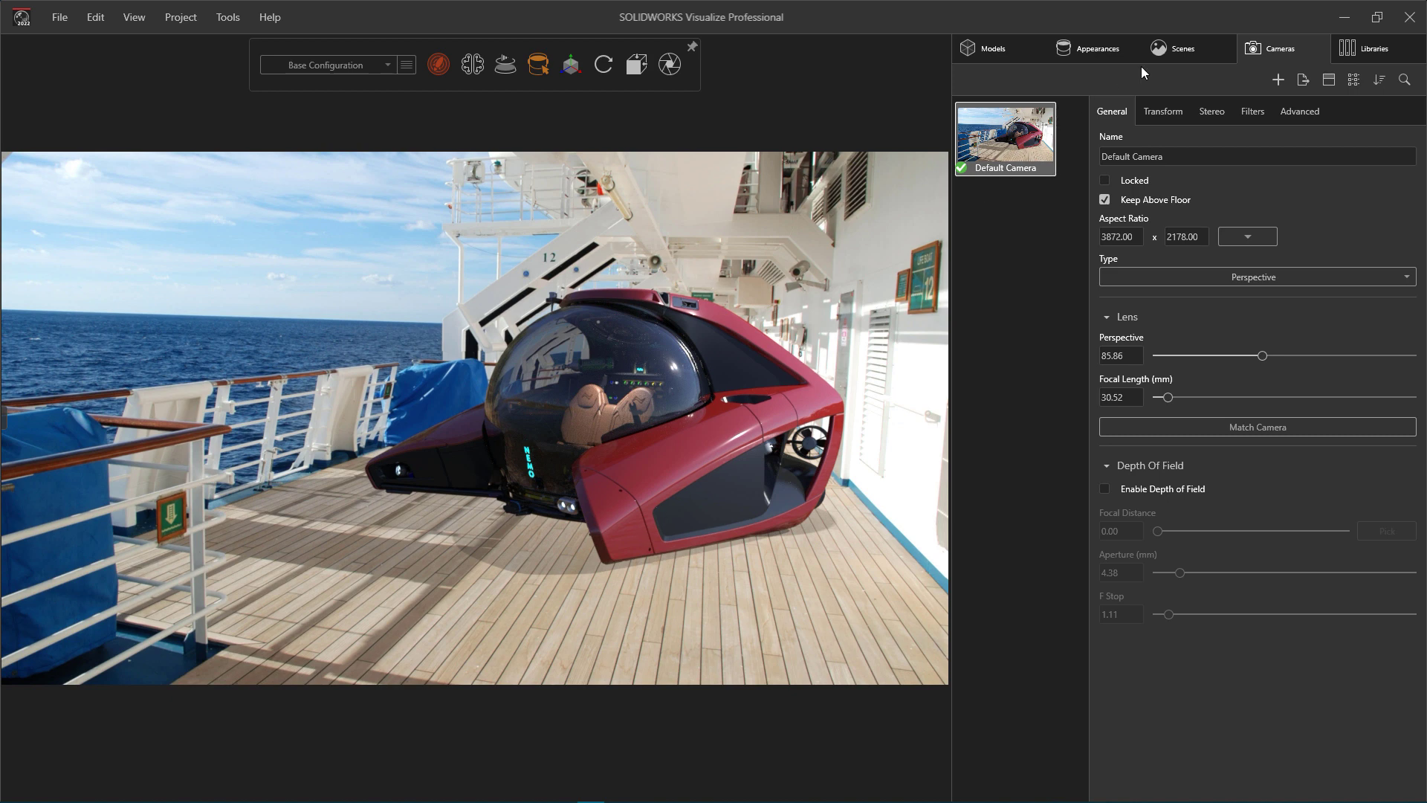
- Rotate the lakeside_4k environment to 138.9 in the Scenes Advanced transform settings
click(1162, 55)
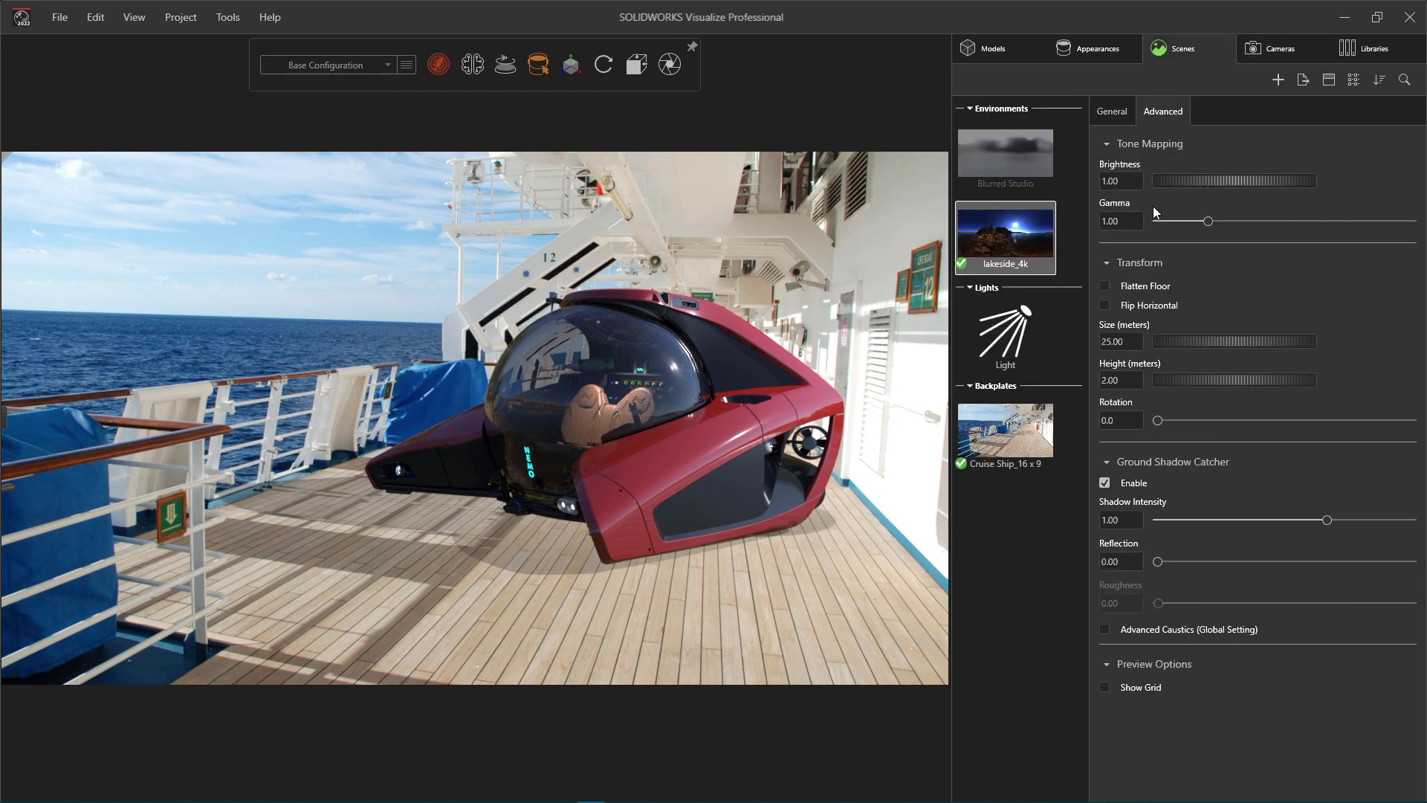
drag(1159, 422, 1255, 429)
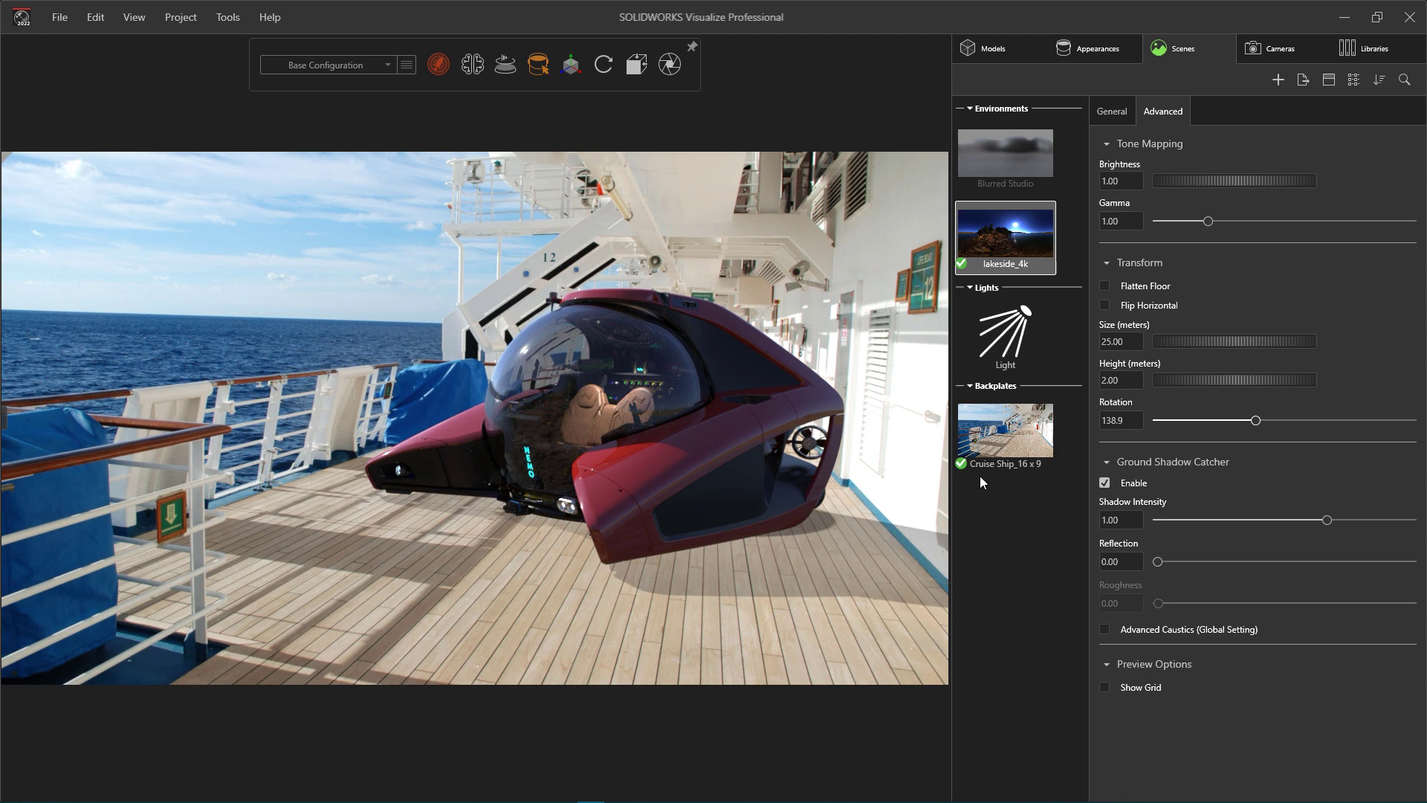
- Add a Wall primitive and slide it to the submarine's right side
click(985, 49)
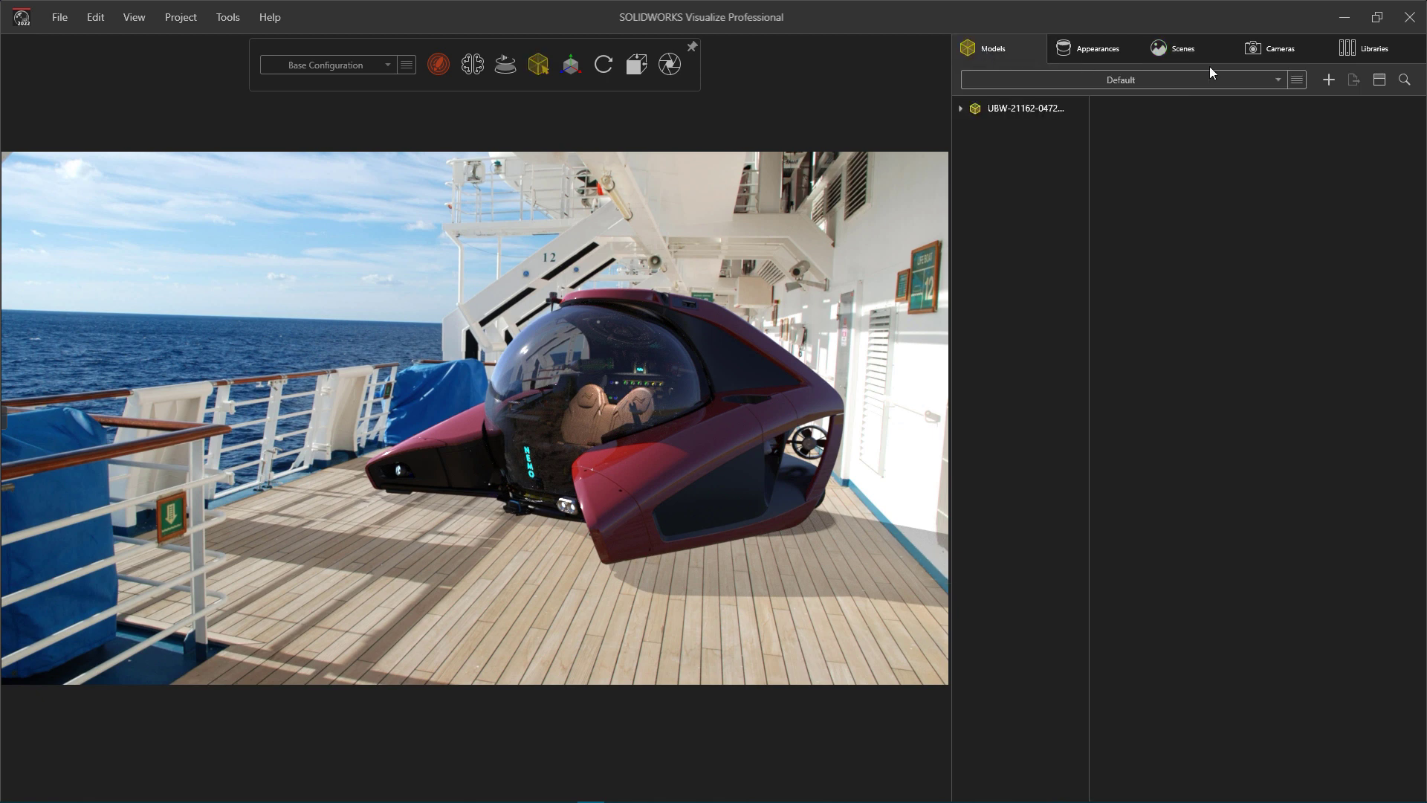
click(1328, 80)
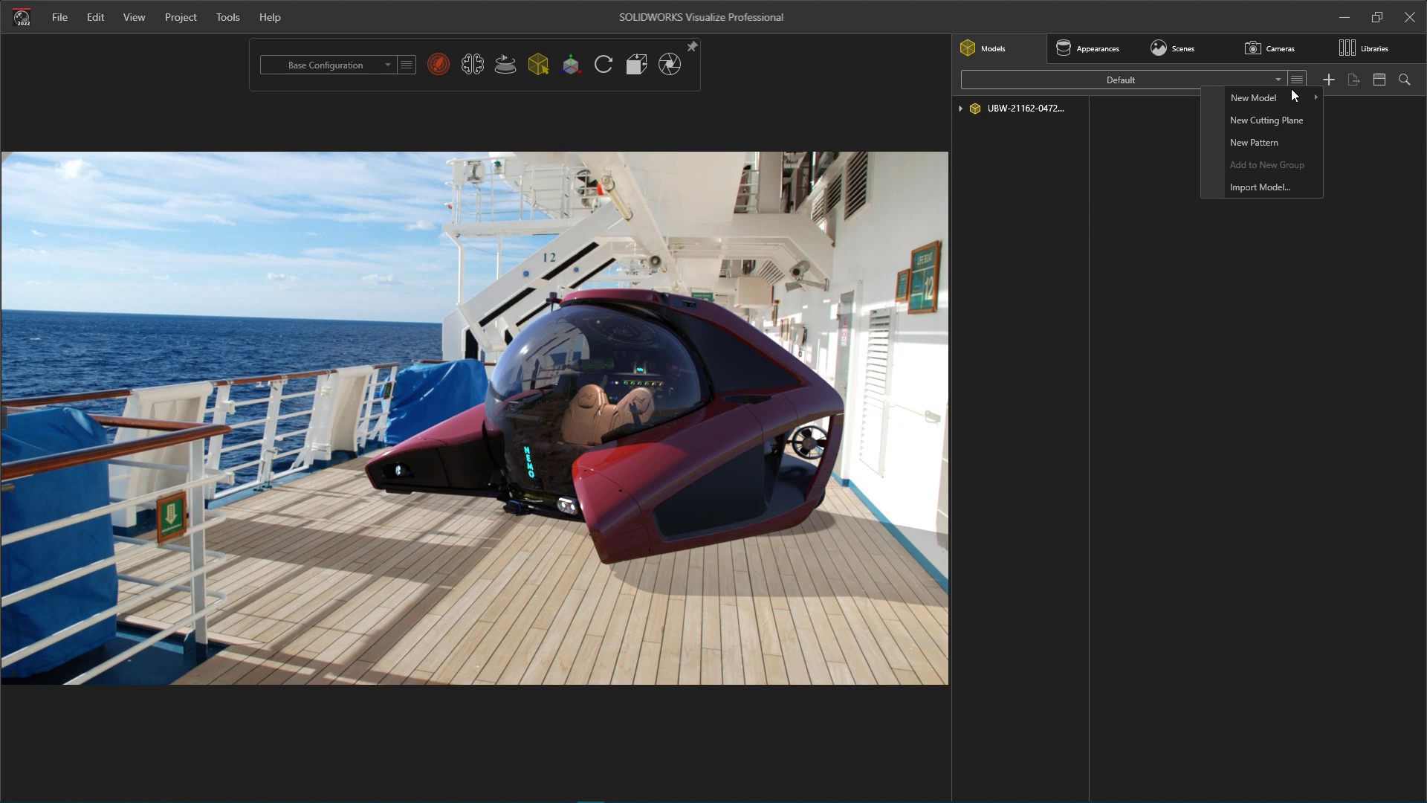
mouse_move(1283, 94)
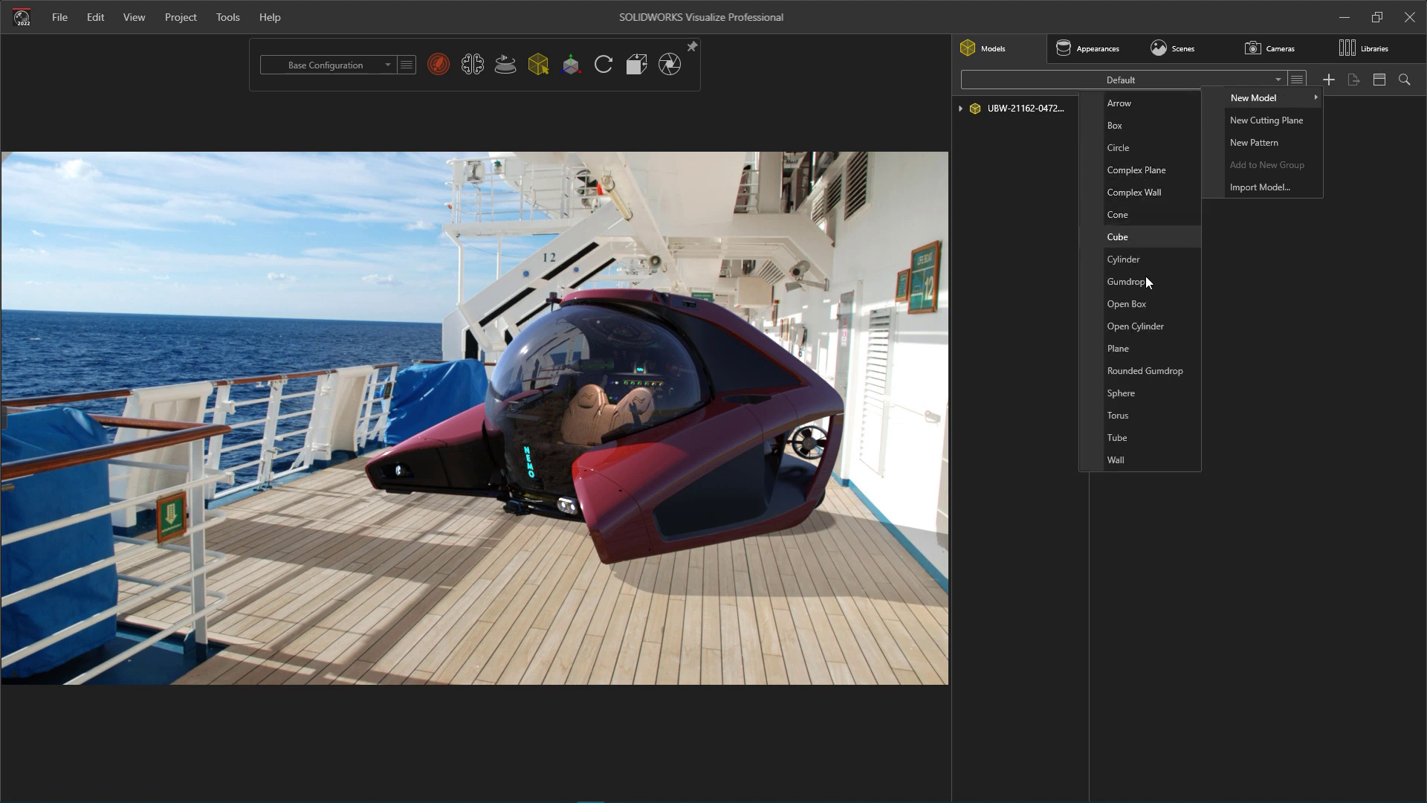
click(1143, 456)
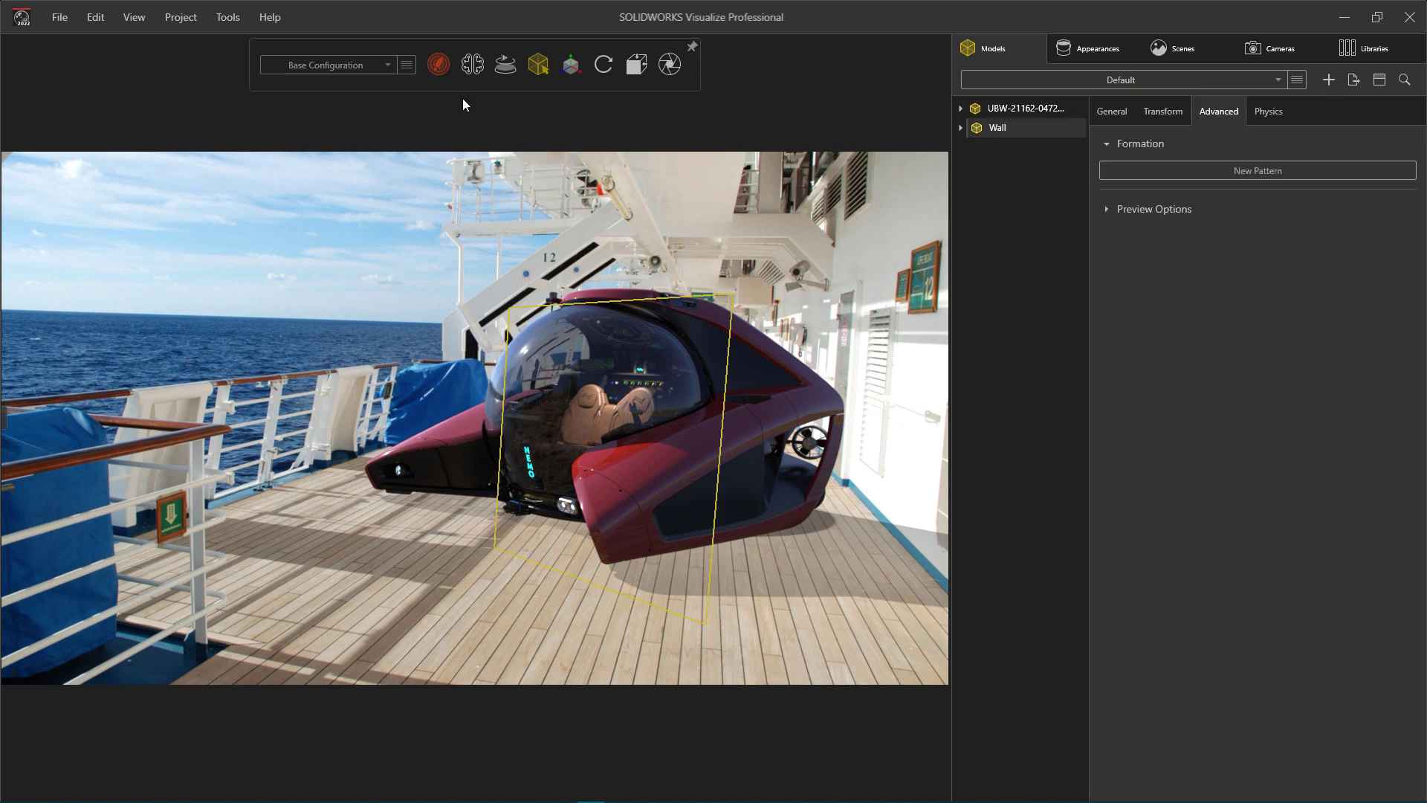
mouse_move(439, 65)
click(400, 97)
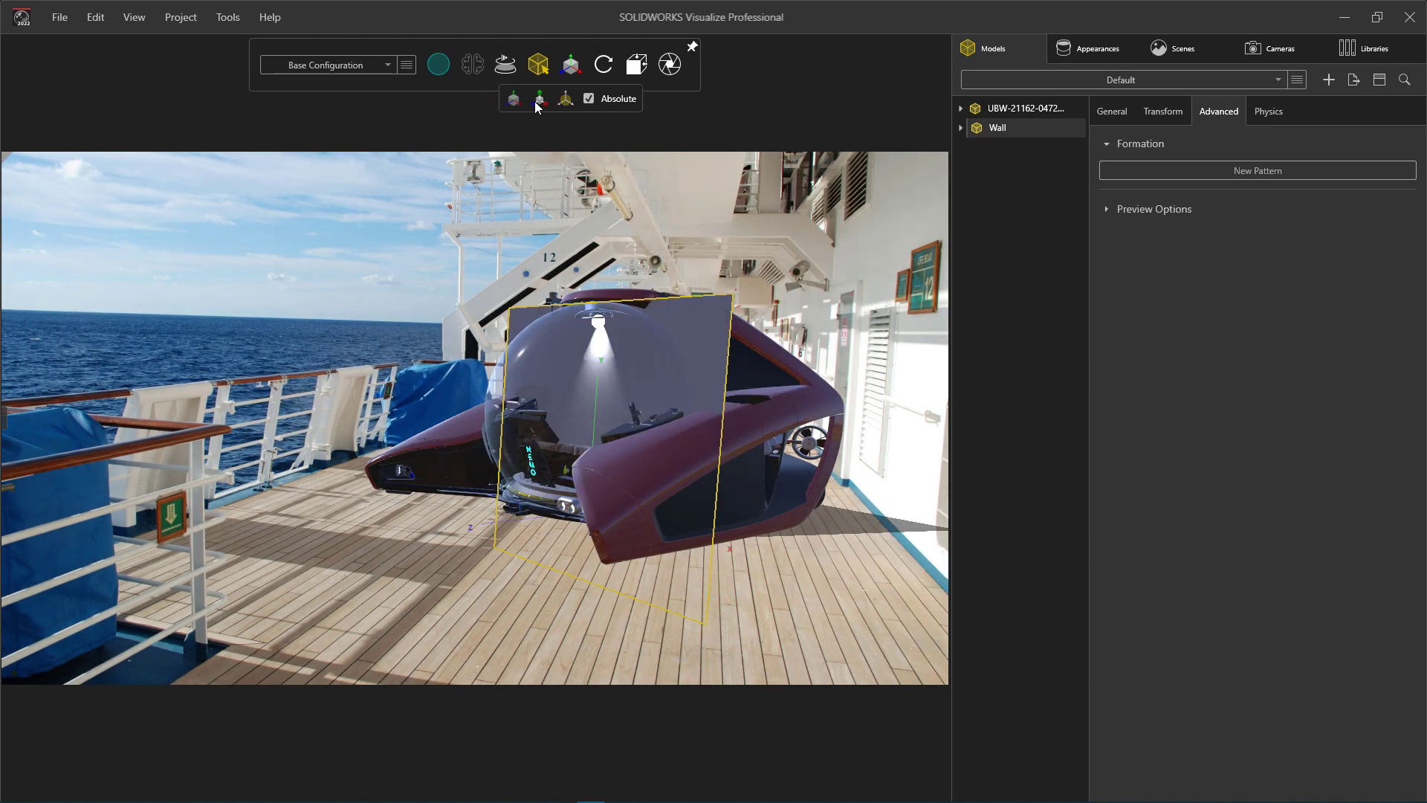
click(535, 100)
drag(530, 467, 776, 473)
click(958, 660)
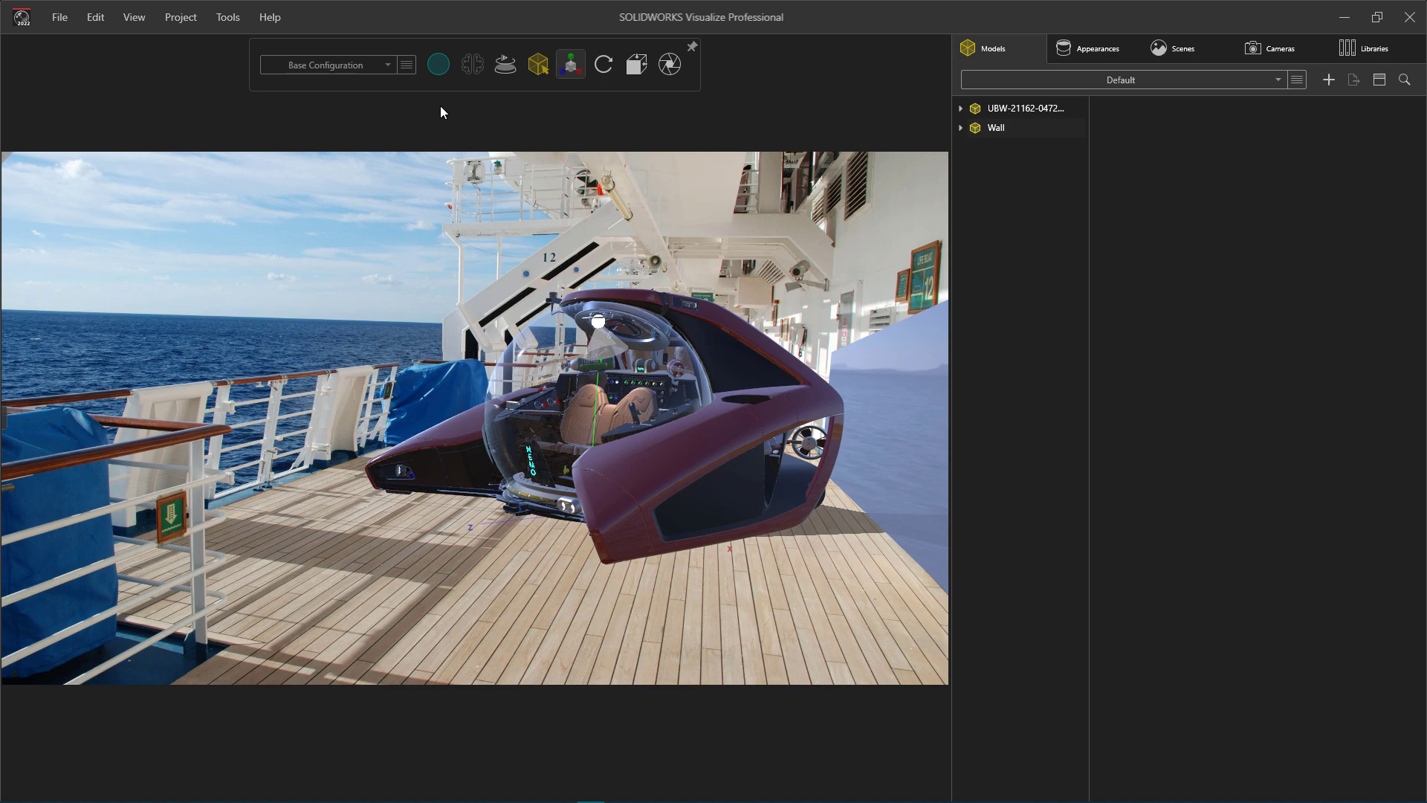
mouse_move(438, 64)
click(478, 98)
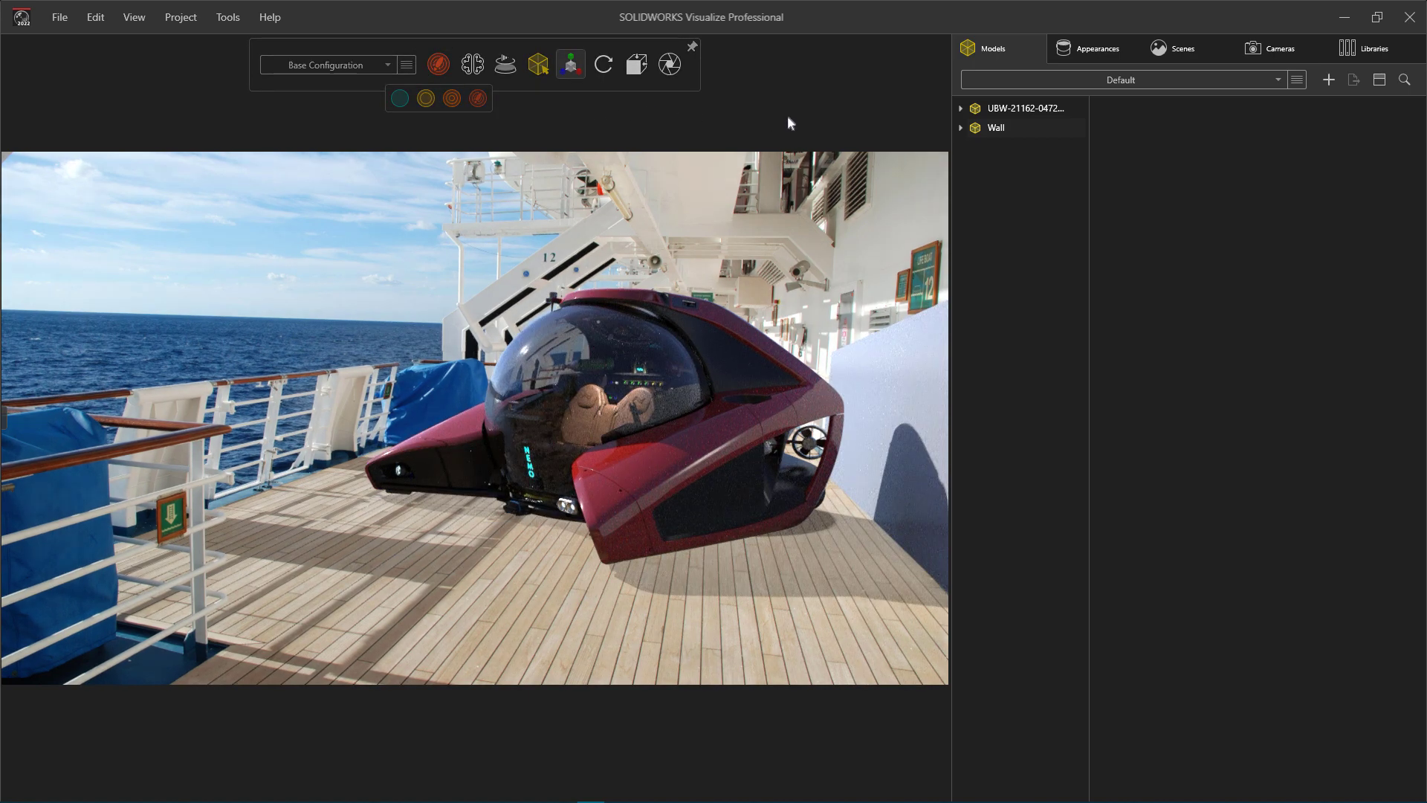
- Enable Shadow Catcher on Wall: Part 1 so it catches the submarine's shadow
click(961, 128)
click(974, 146)
click(1023, 165)
click(1113, 111)
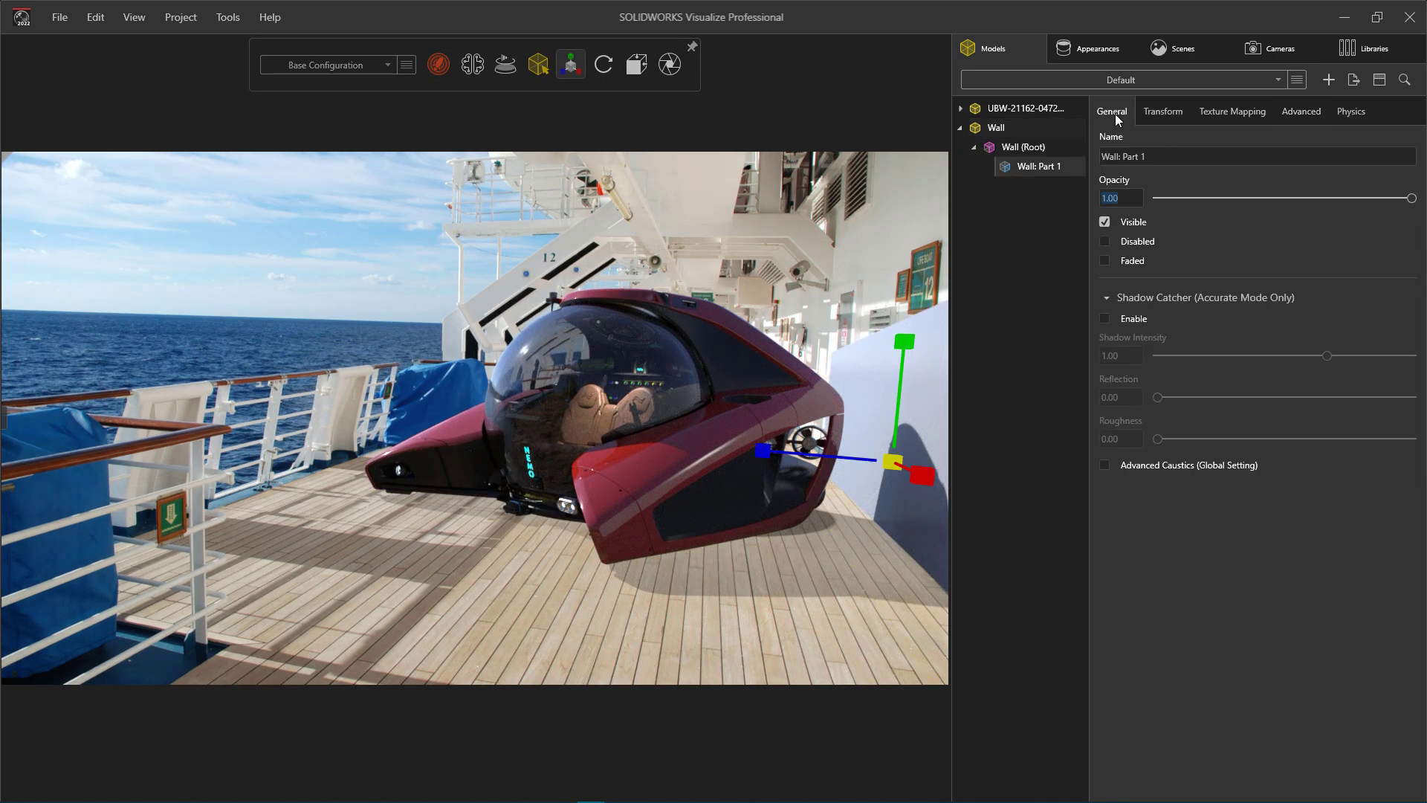
click(1107, 319)
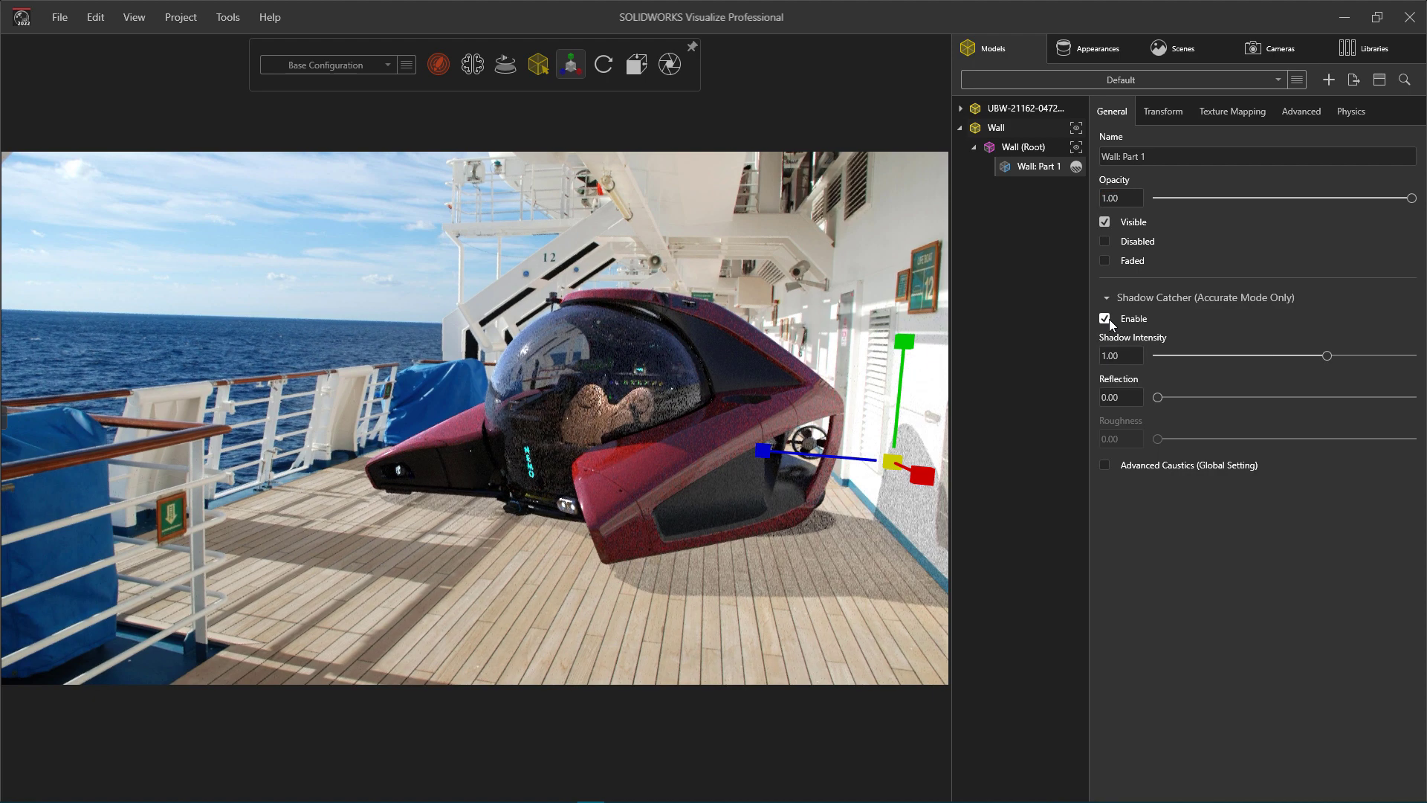
click(572, 74)
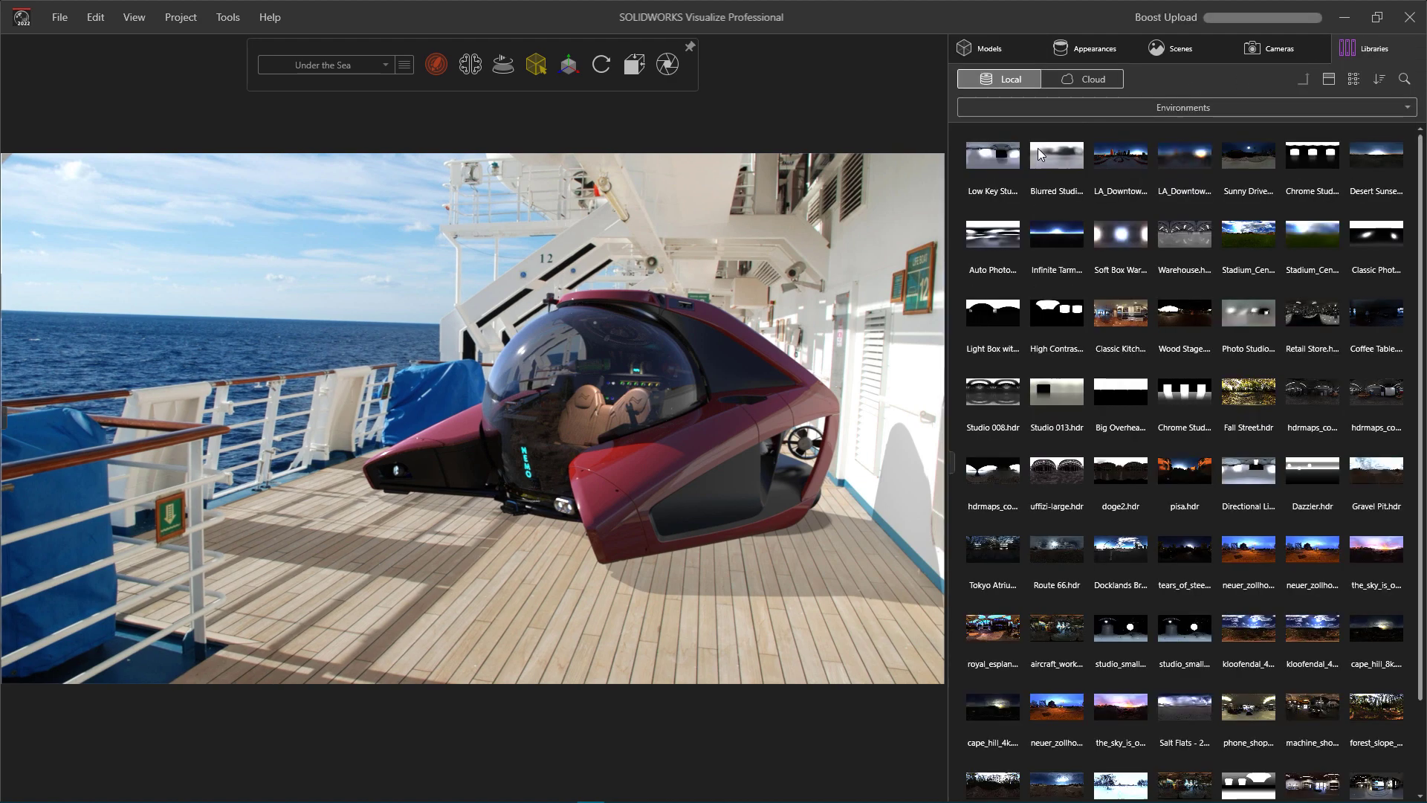
- Search for and apply the Dazzler.hdr environment to the scene
click(1405, 79)
text(dazz)
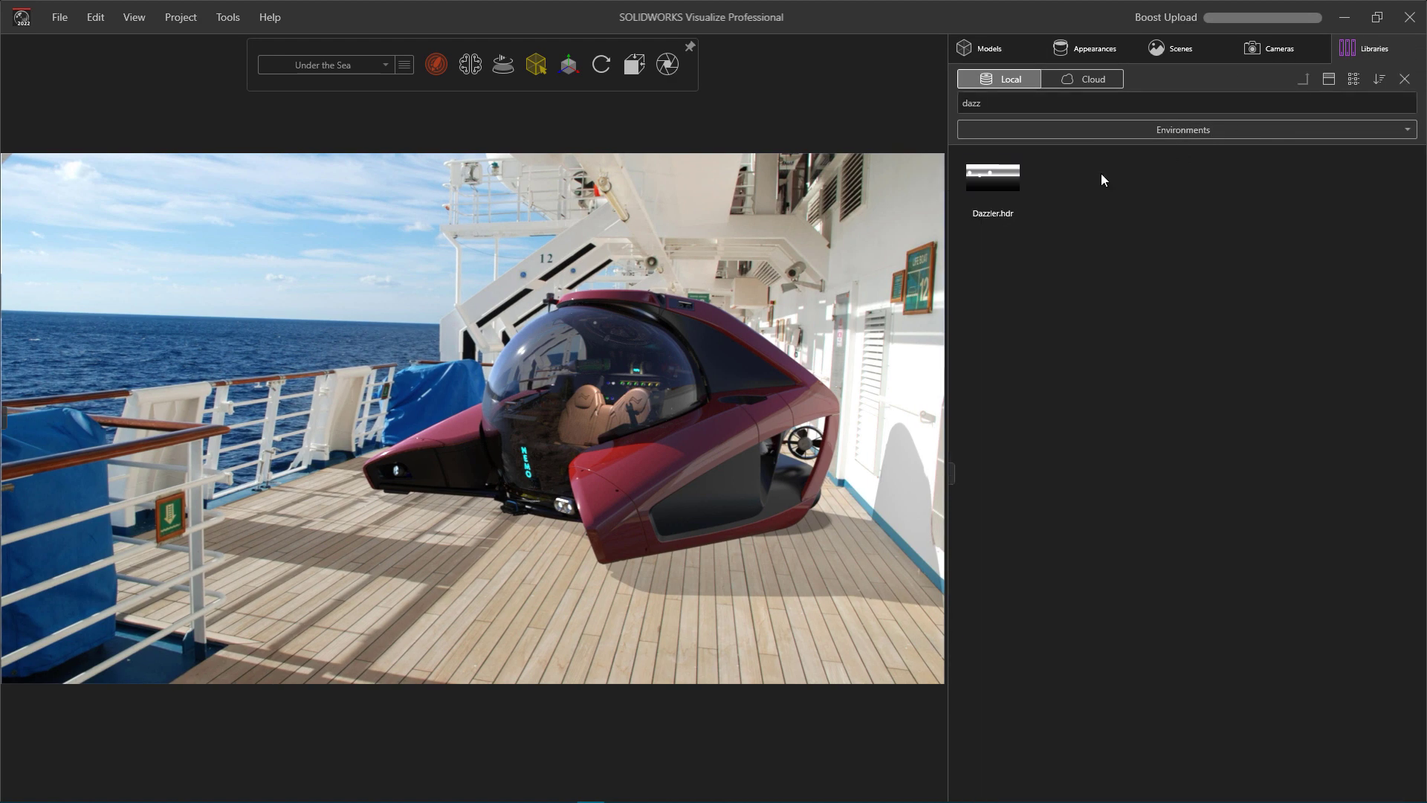
drag(794, 218, 740, 220)
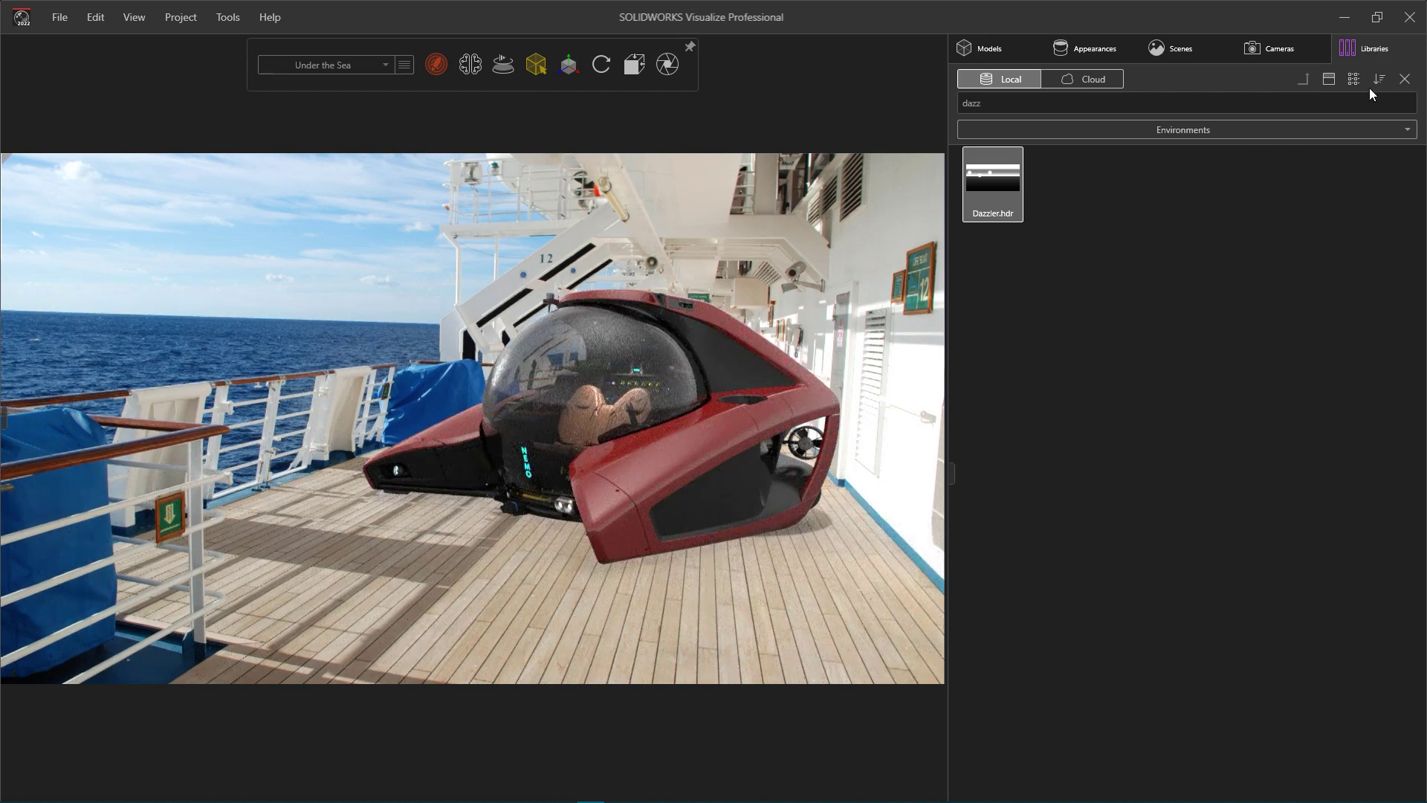
click(1404, 79)
- Replace the backplate with the Underwater plate image
click(1236, 107)
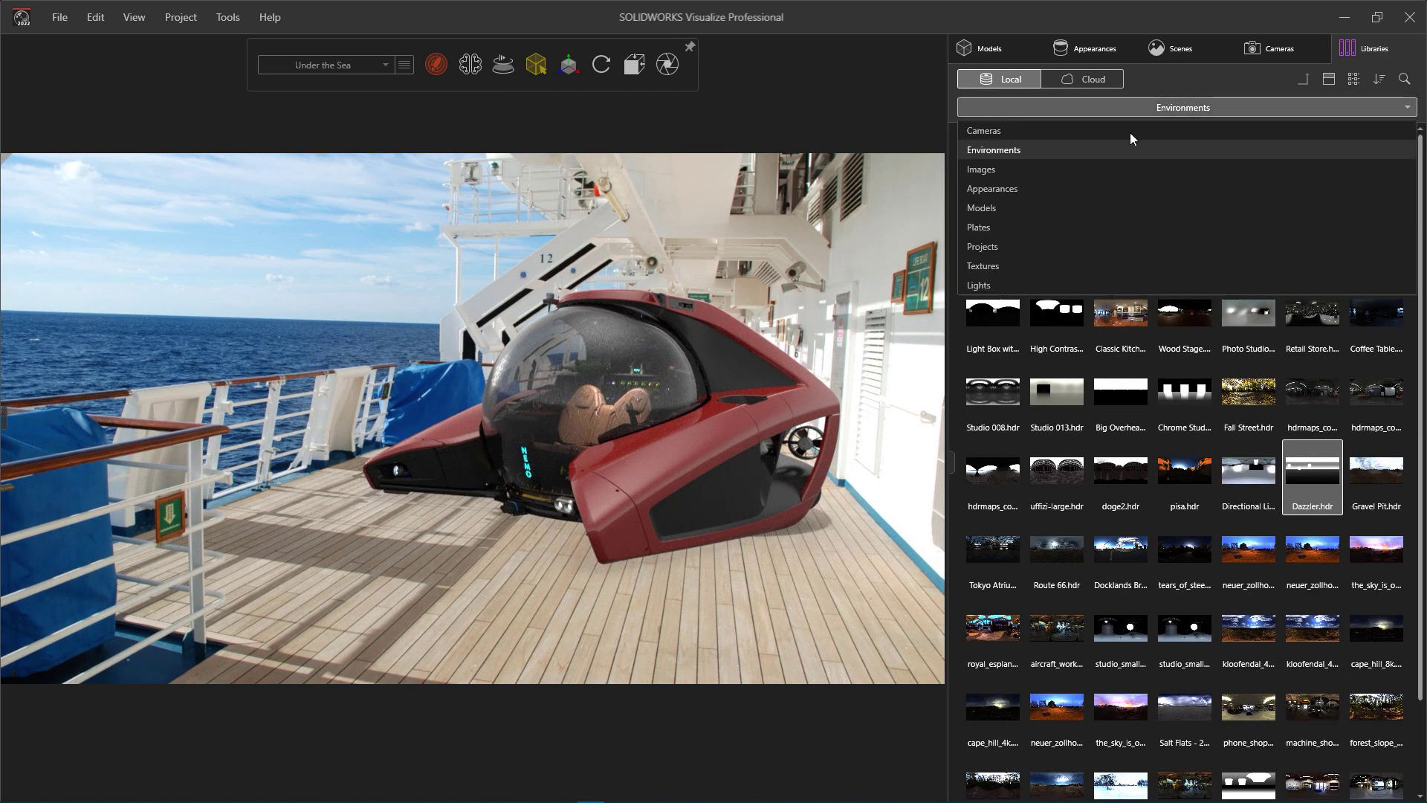
click(1018, 228)
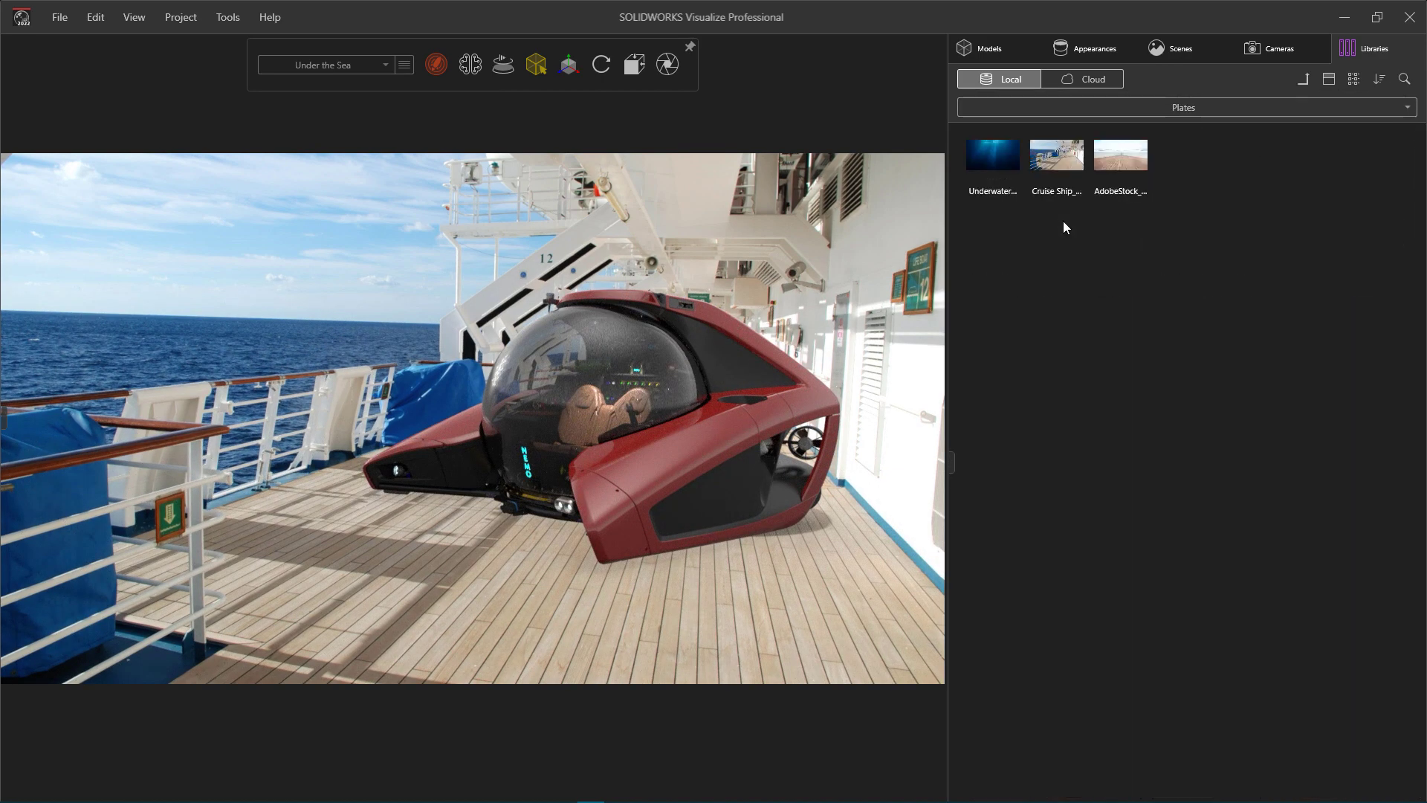
drag(1000, 157, 620, 234)
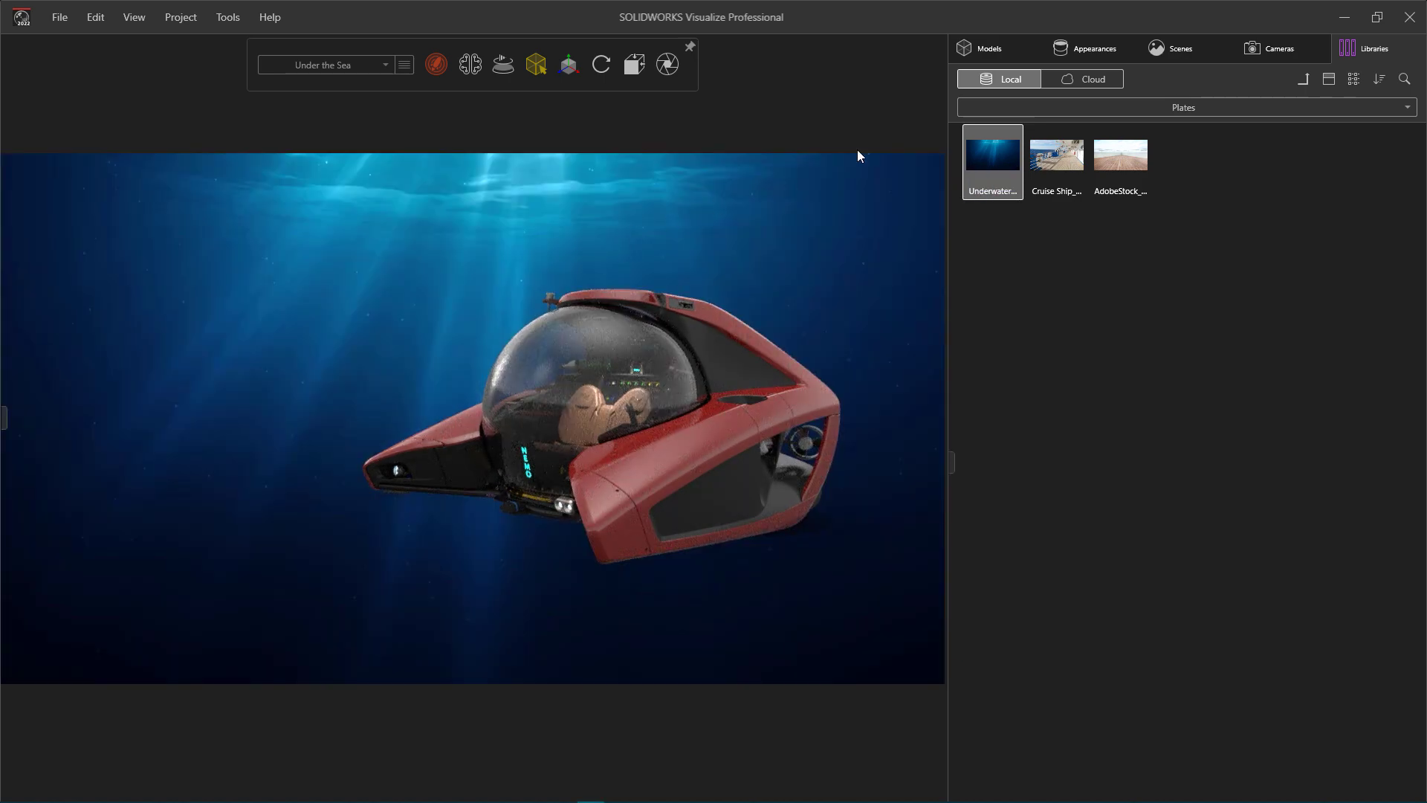
- Add a new camera for the underwater shot
click(1273, 50)
click(1279, 78)
click(1211, 95)
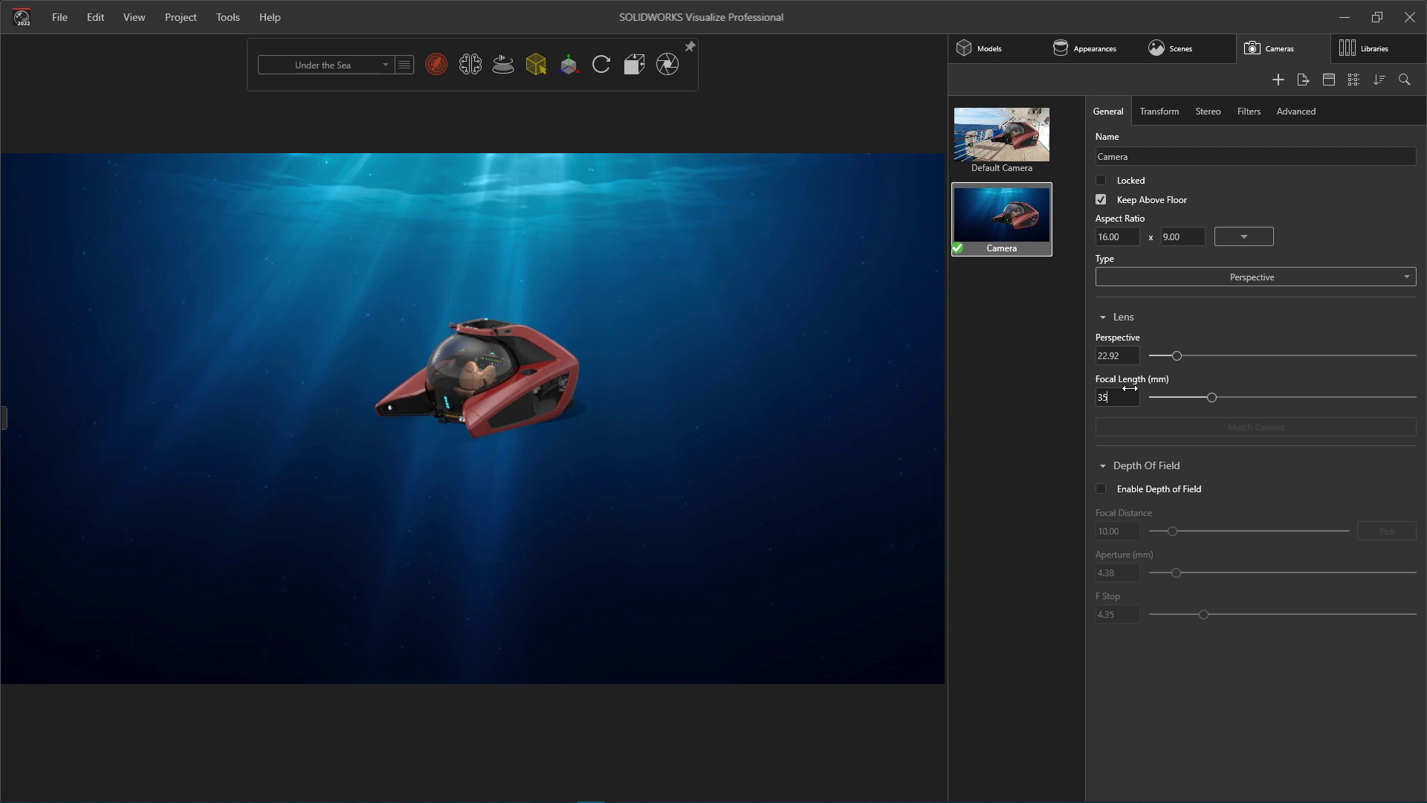
- Confirm the new camera's 35 mm focal length and snap to a front view preset
key(Return)
mouse_move(623, 83)
click(633, 137)
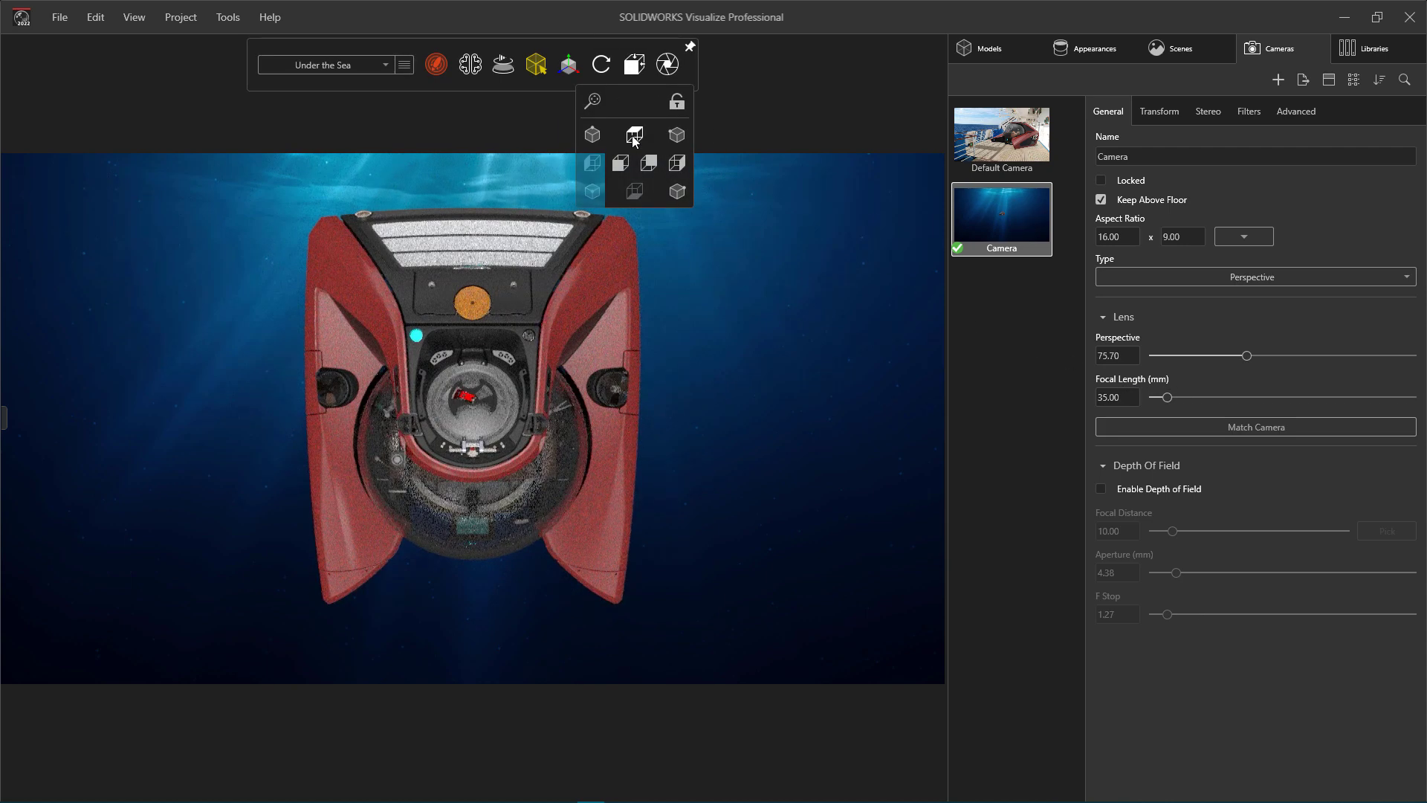
- Add Light 2 as a point light with brightness 200
click(1182, 50)
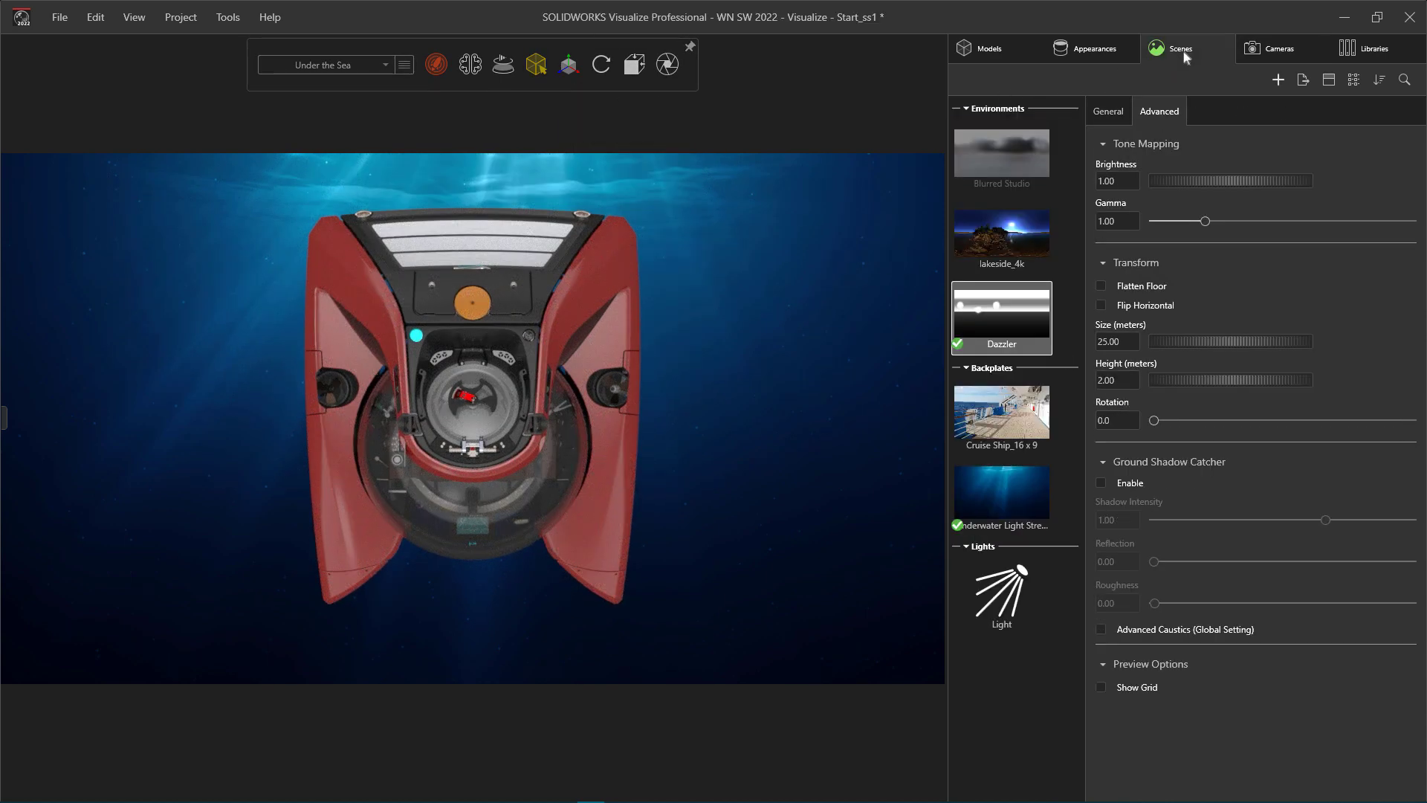
click(1276, 78)
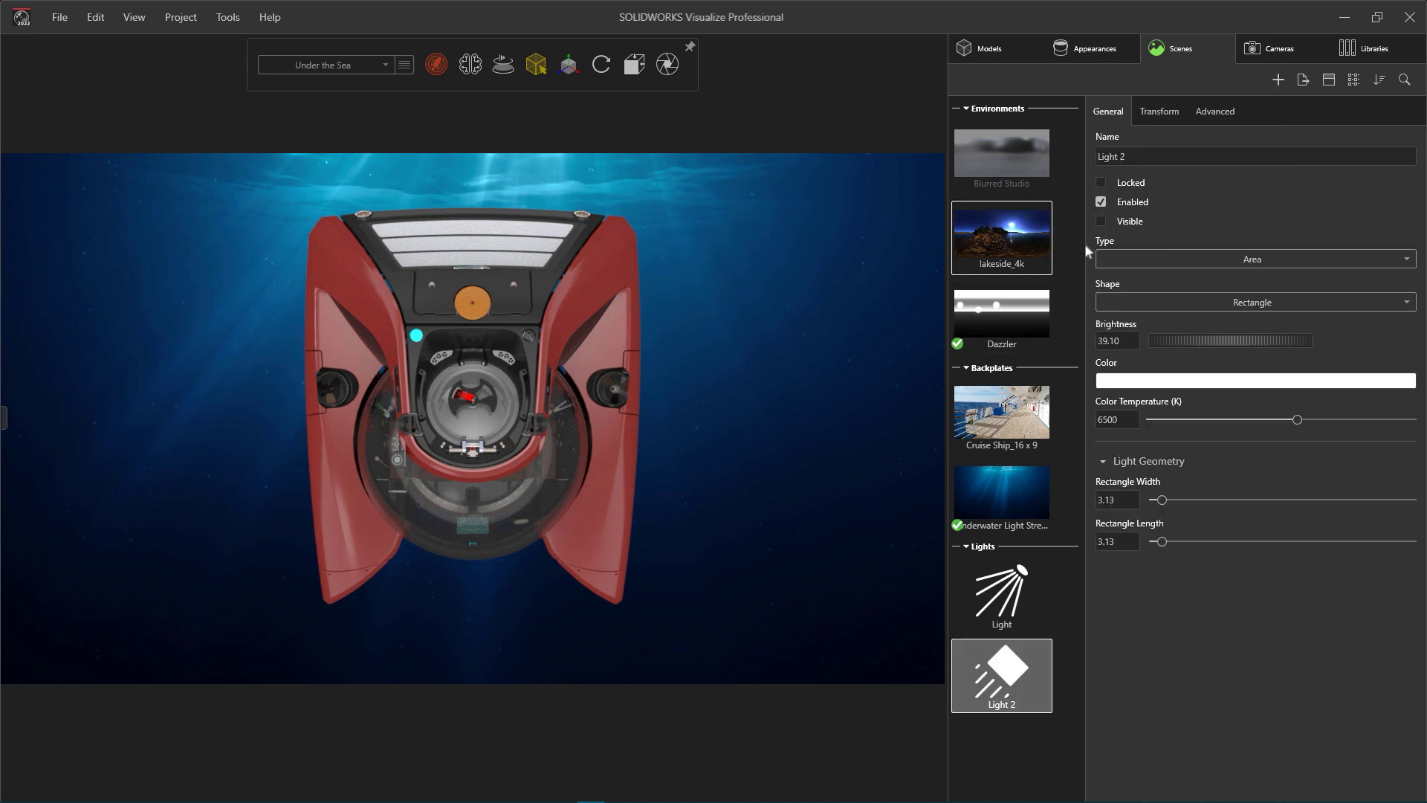
click(1172, 305)
click(1138, 385)
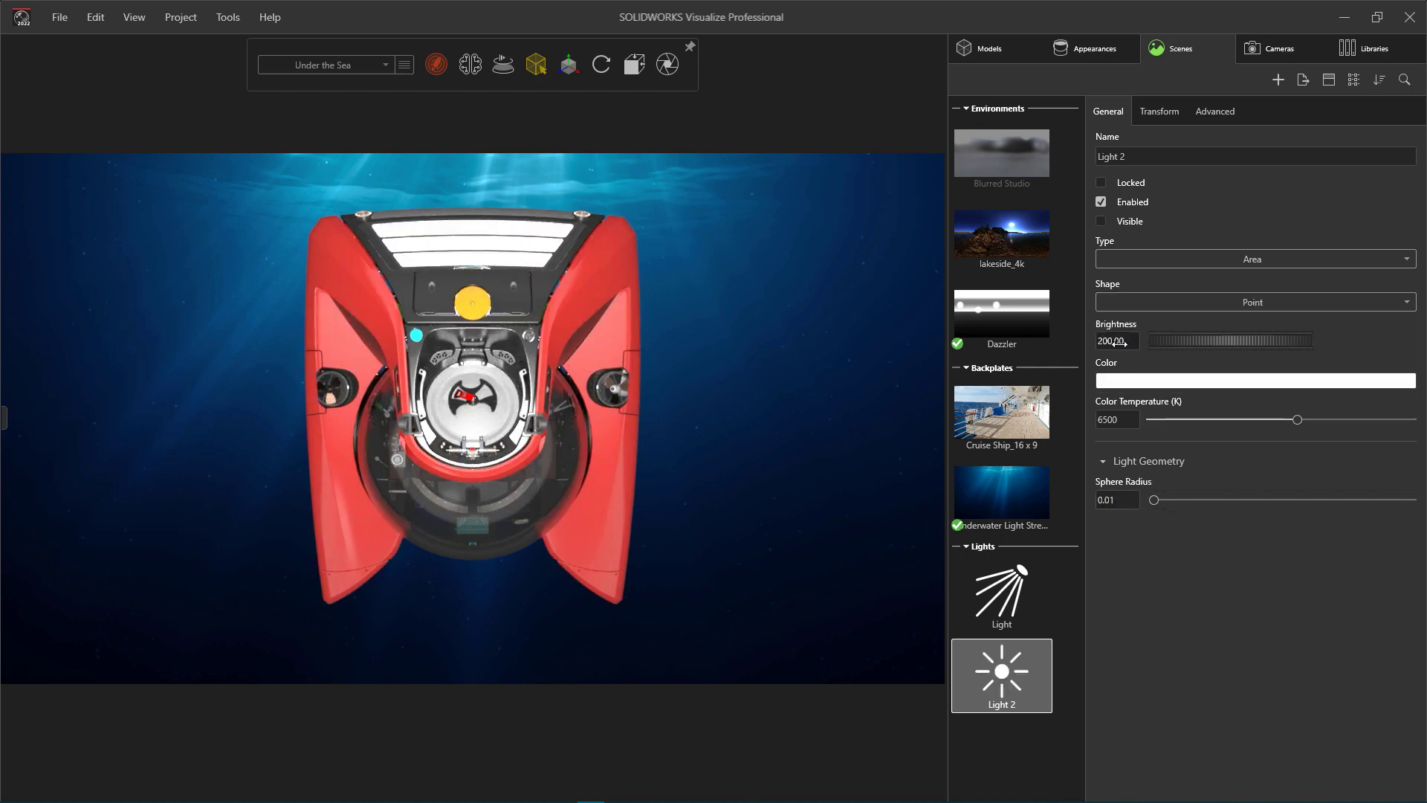
drag(514, 524, 545, 465)
- Import the BluelineSnapper fish model from the Models library with default settings
mouse_move(434, 67)
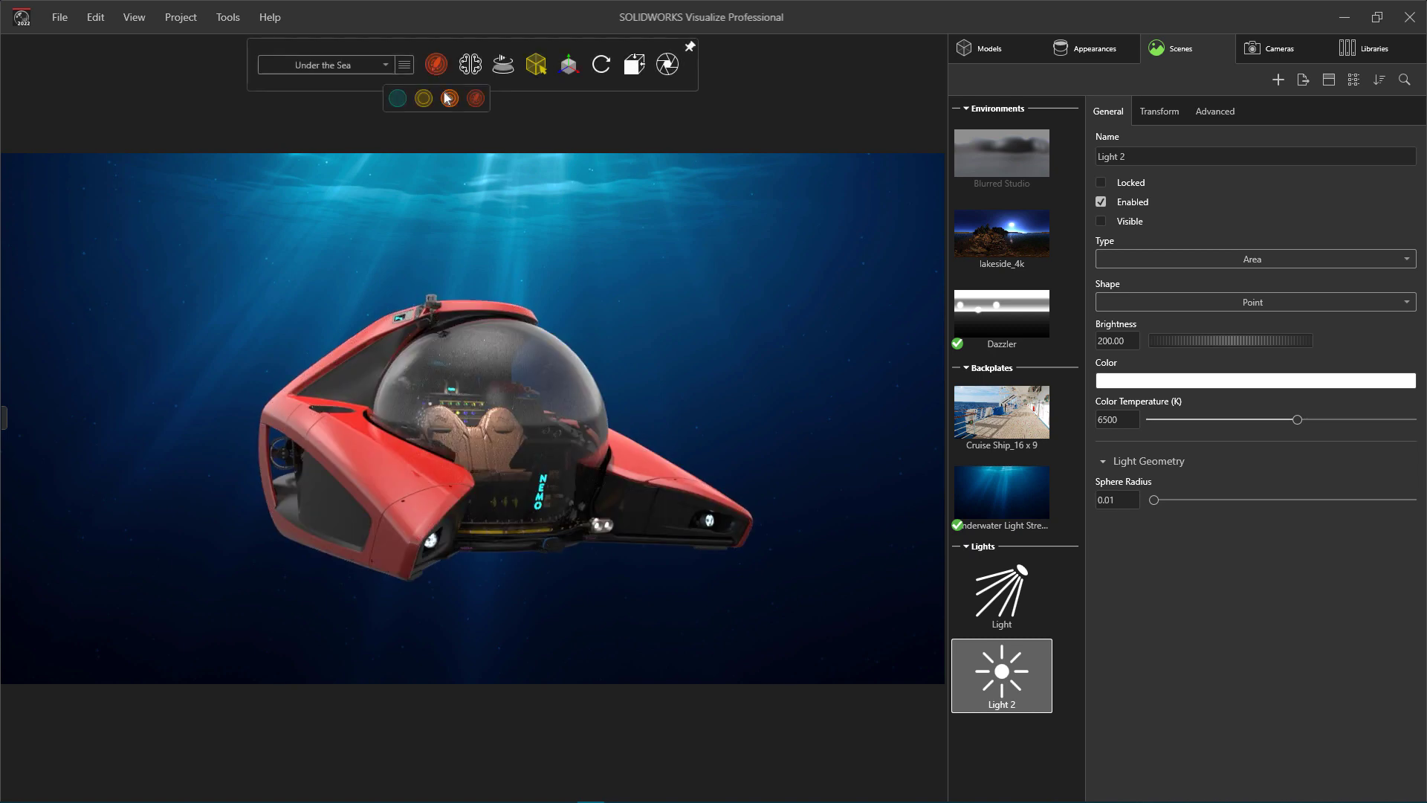
click(403, 99)
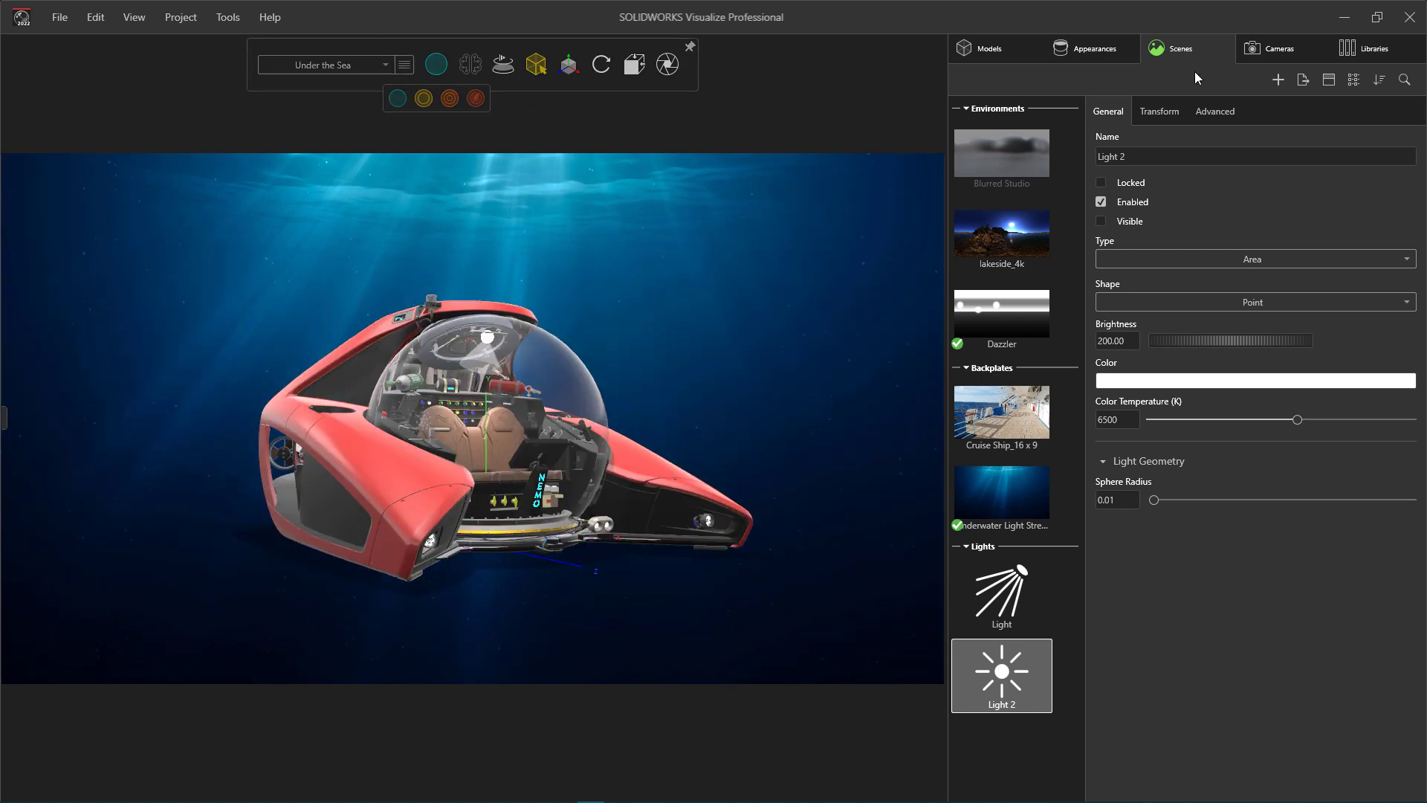
click(1375, 53)
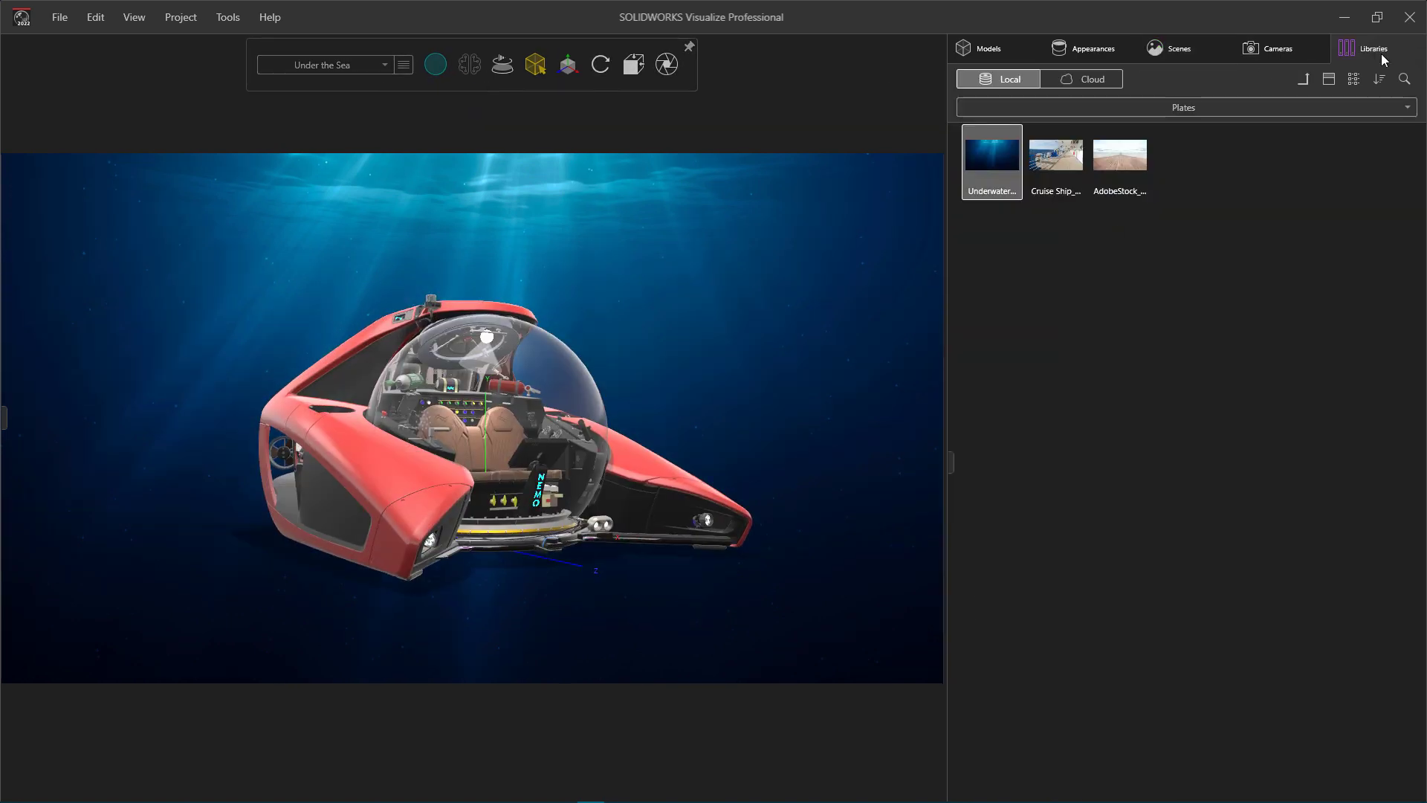
click(1220, 113)
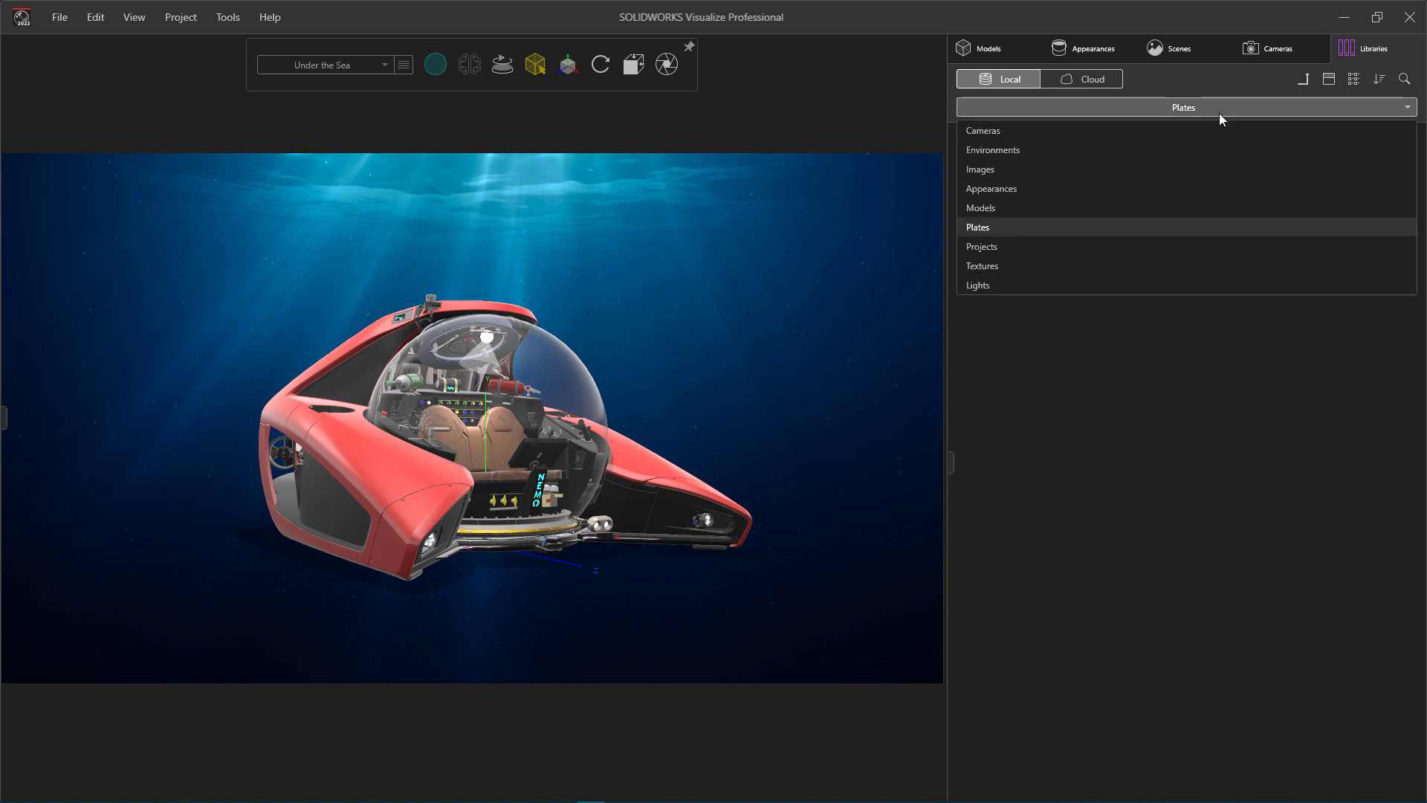
click(1096, 207)
drag(1001, 171, 782, 324)
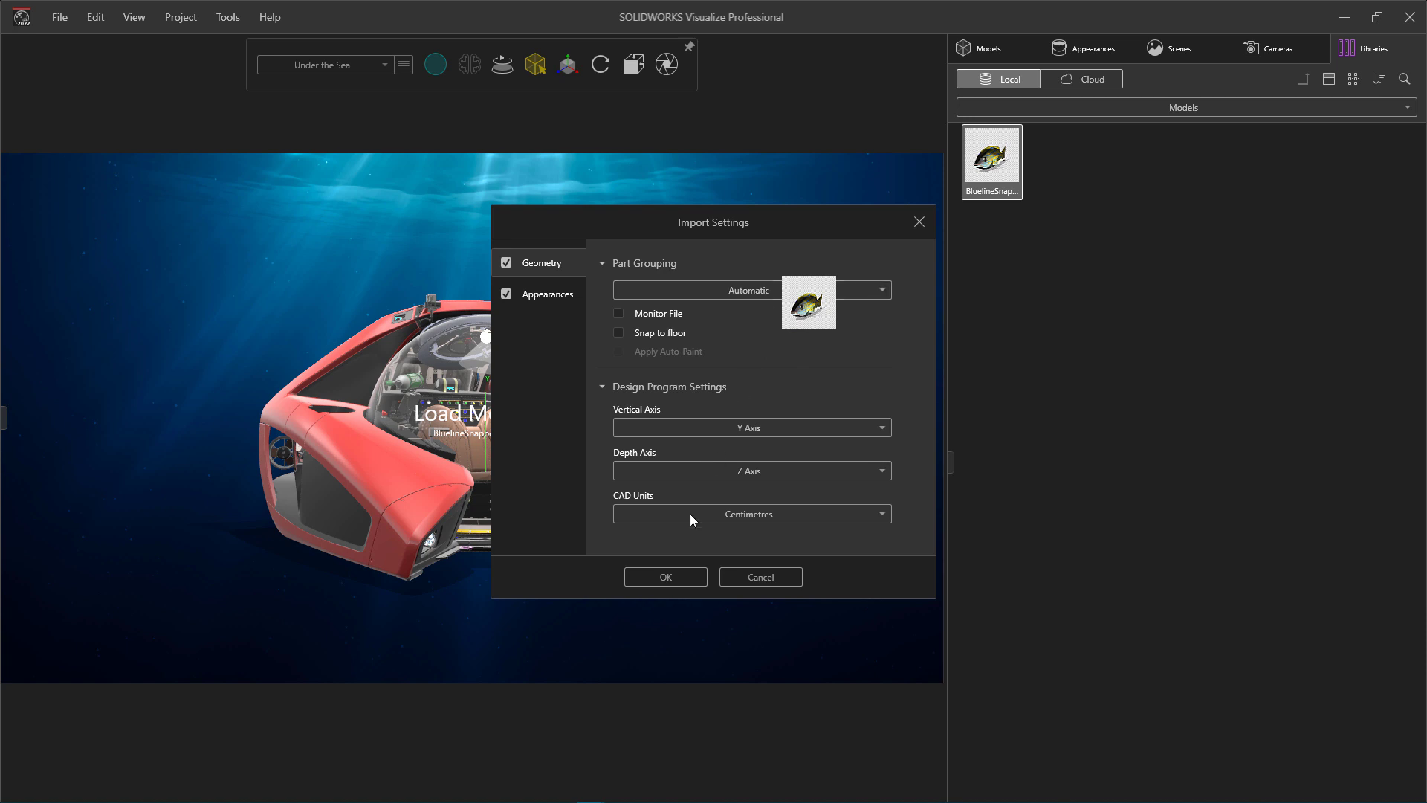
click(661, 577)
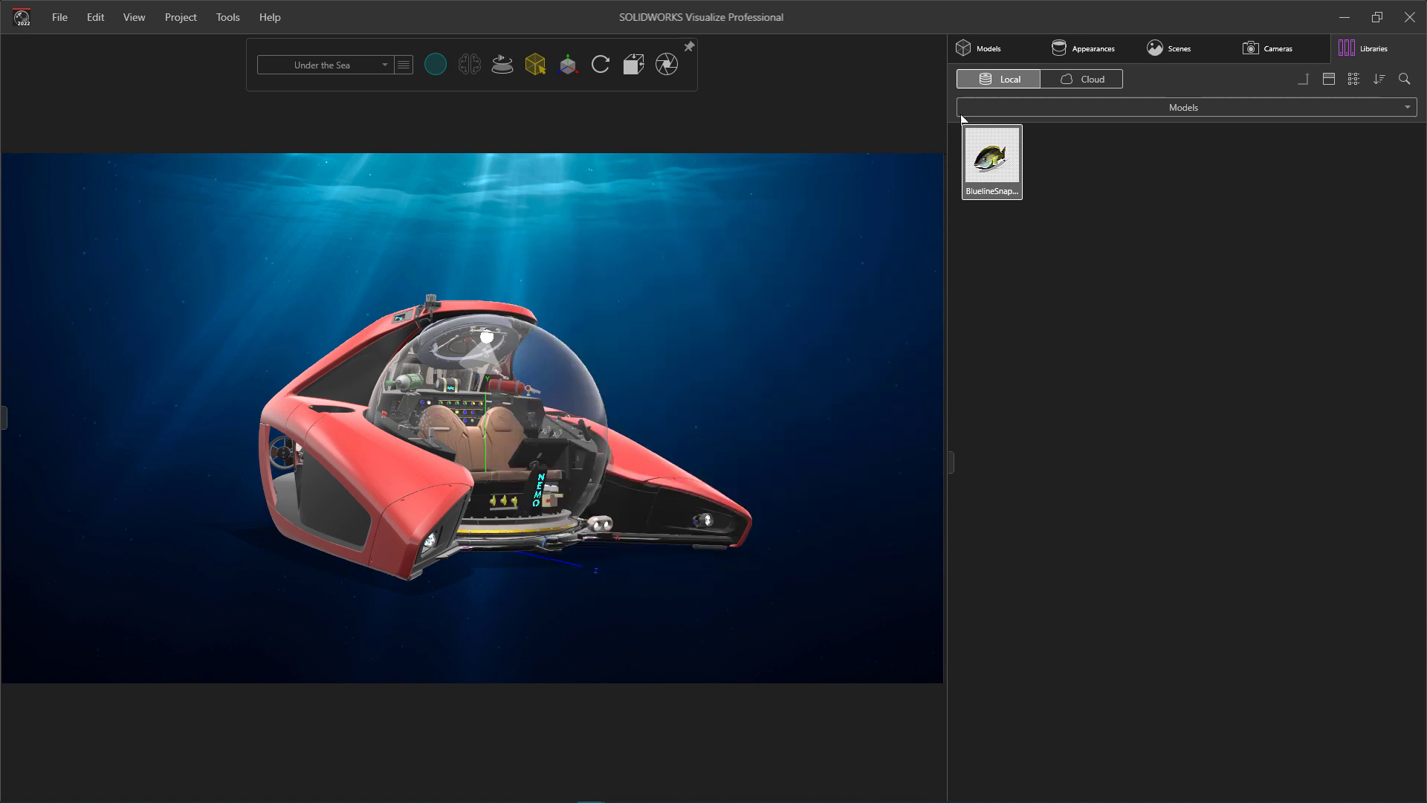
- Move the BluelineSnapper to the submarine's right and raise it higher in the water
click(987, 52)
click(996, 188)
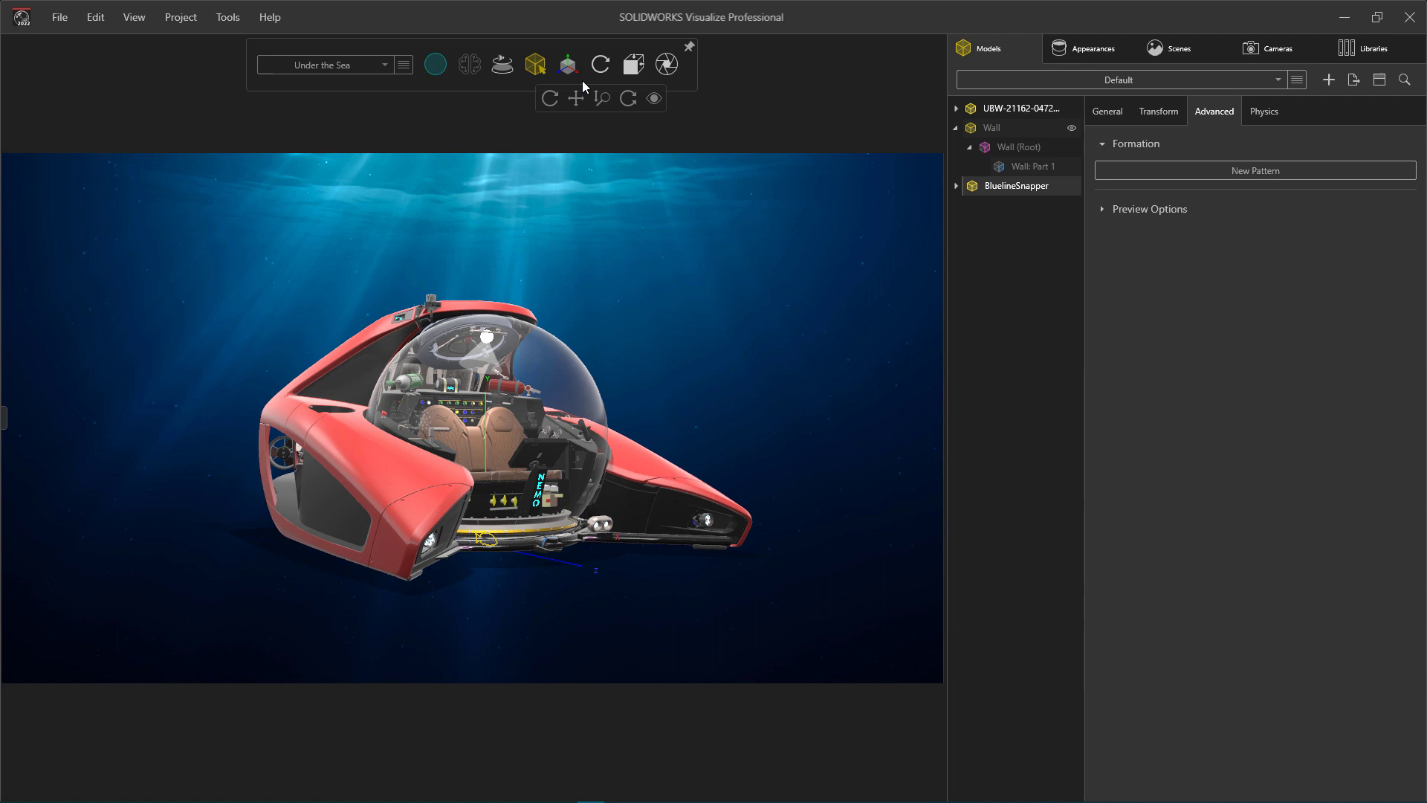
click(568, 65)
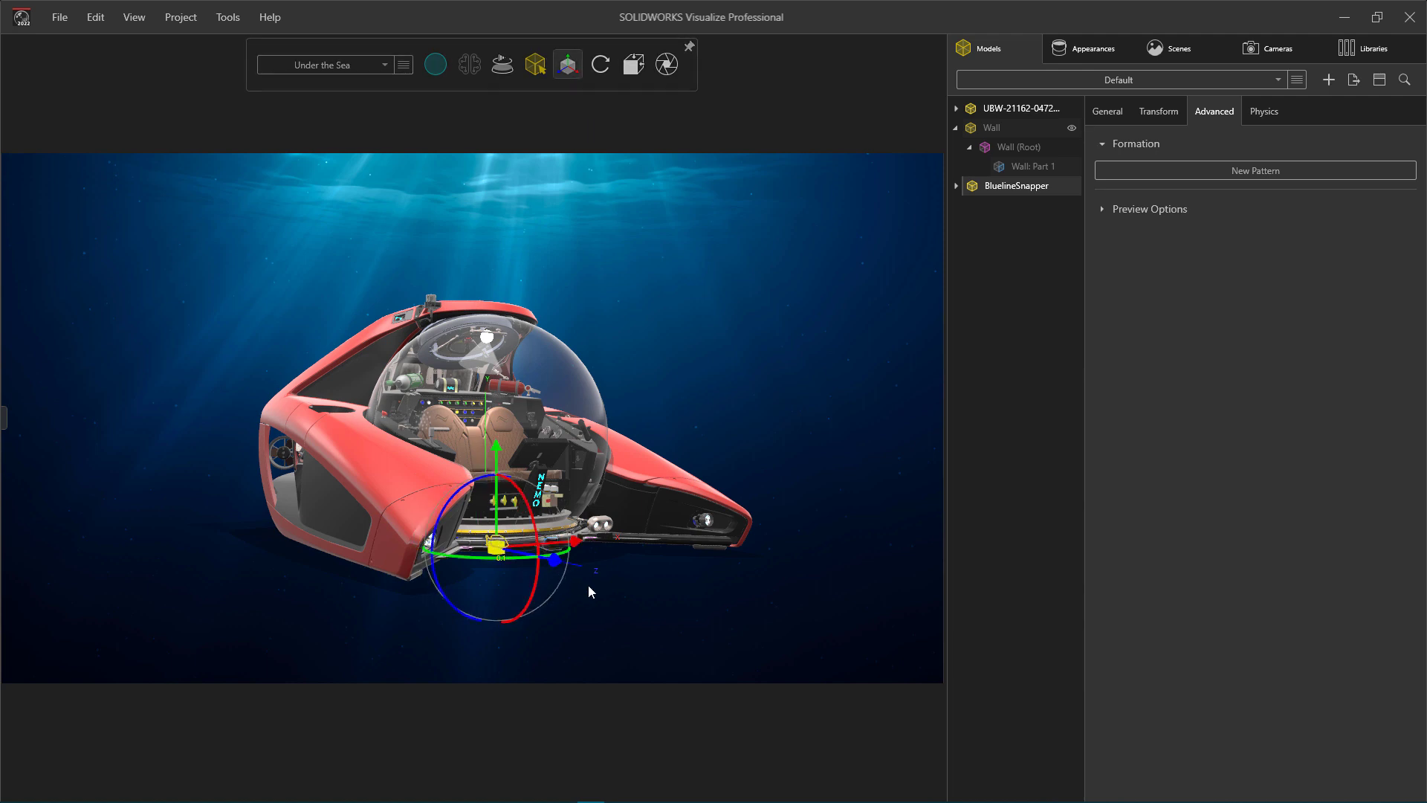
drag(589, 591, 773, 625)
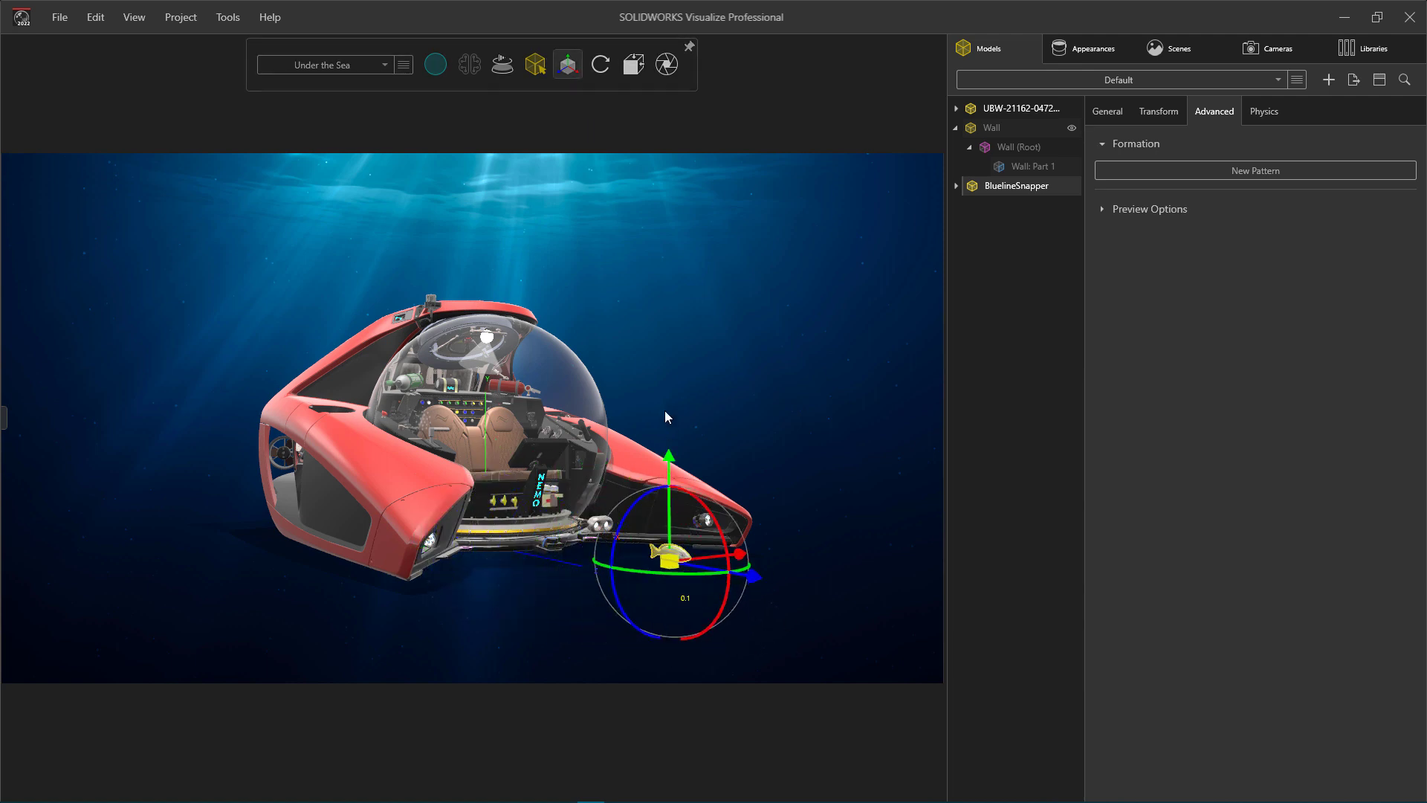
drag(669, 455, 745, 318)
click(745, 318)
scroll(604, 458, up, 5)
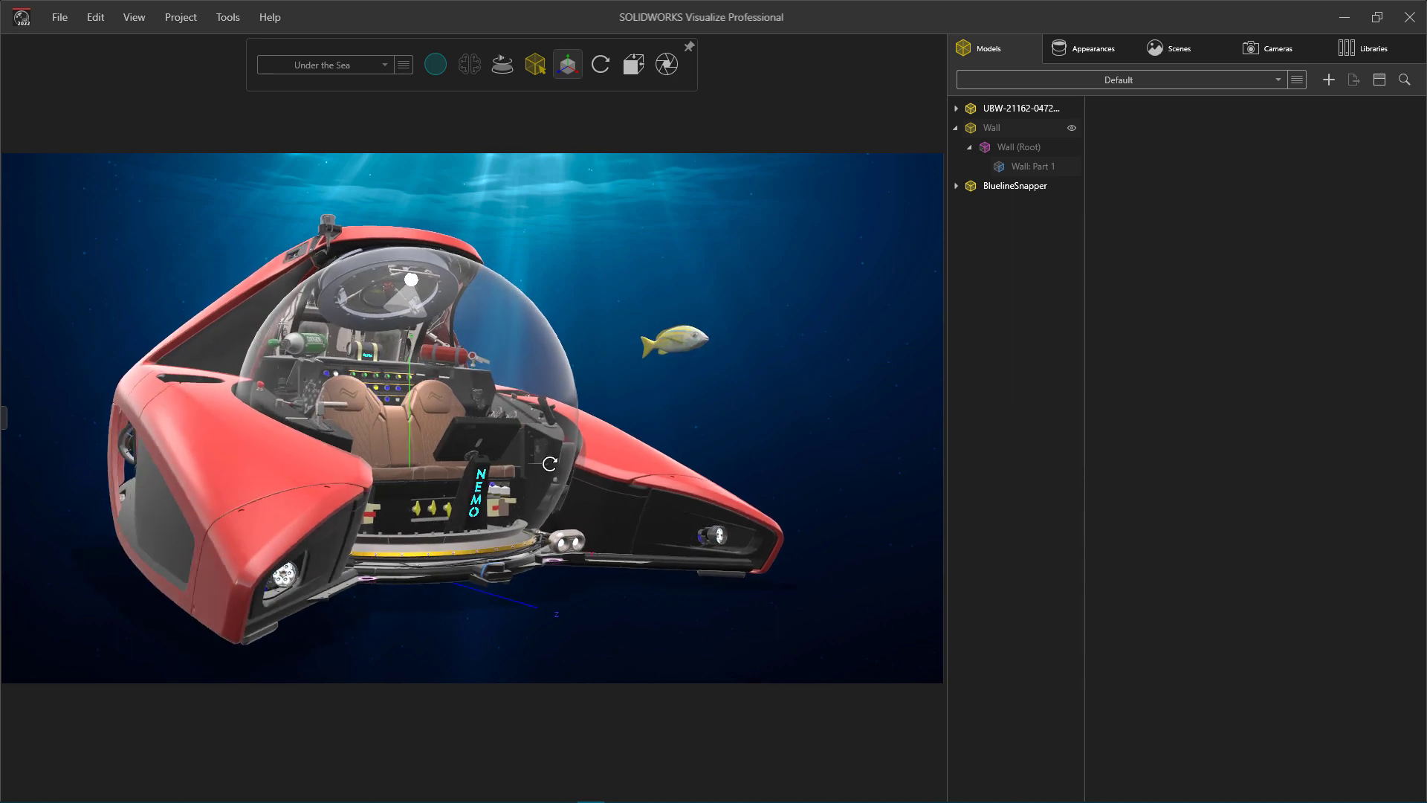
mouse_move(550, 464)
mouse_down()
mouse_move(595, 464)
mouse_move(556, 464)
mouse_up()
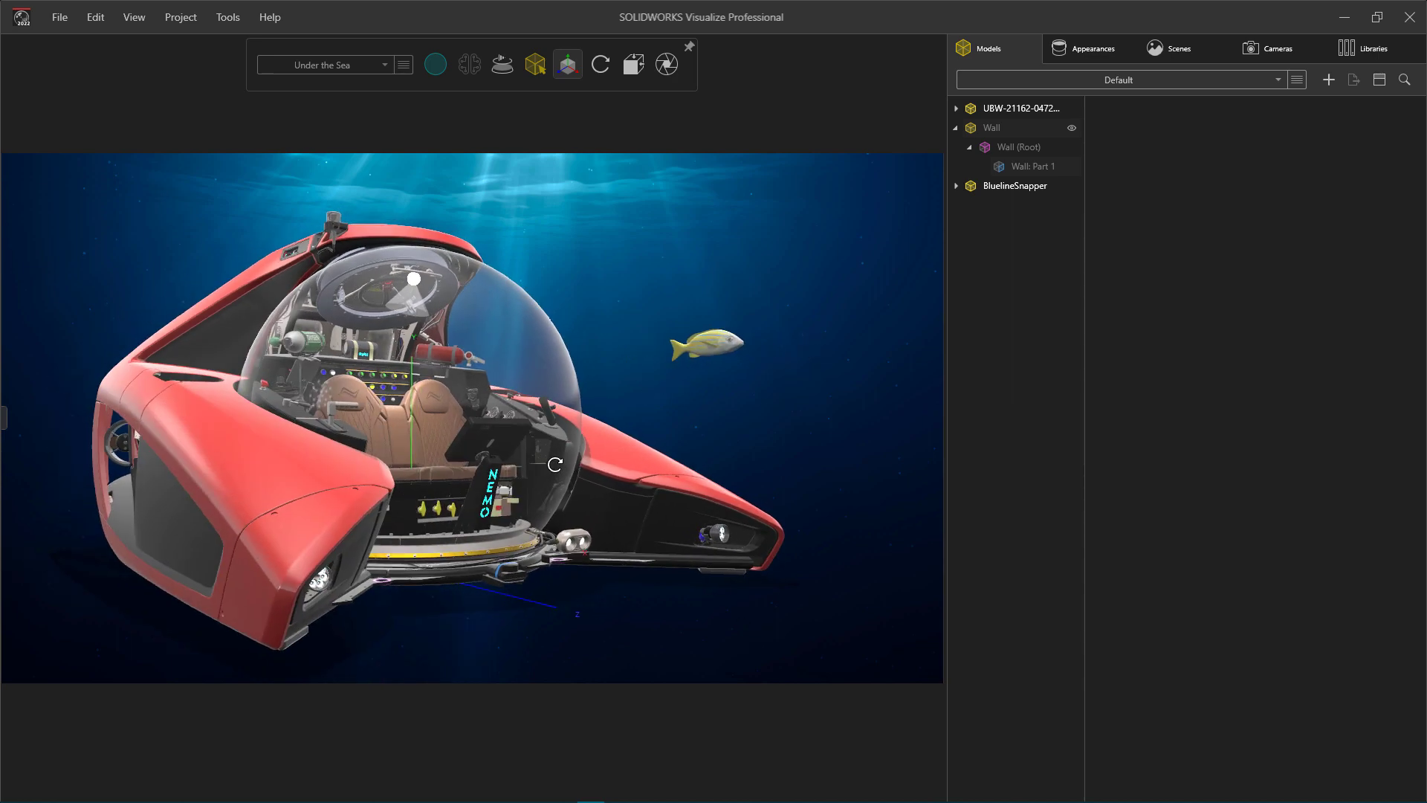
- Create a new pattern of BluelineSnapper copies with Scatter formation type
click(693, 348)
click(1170, 171)
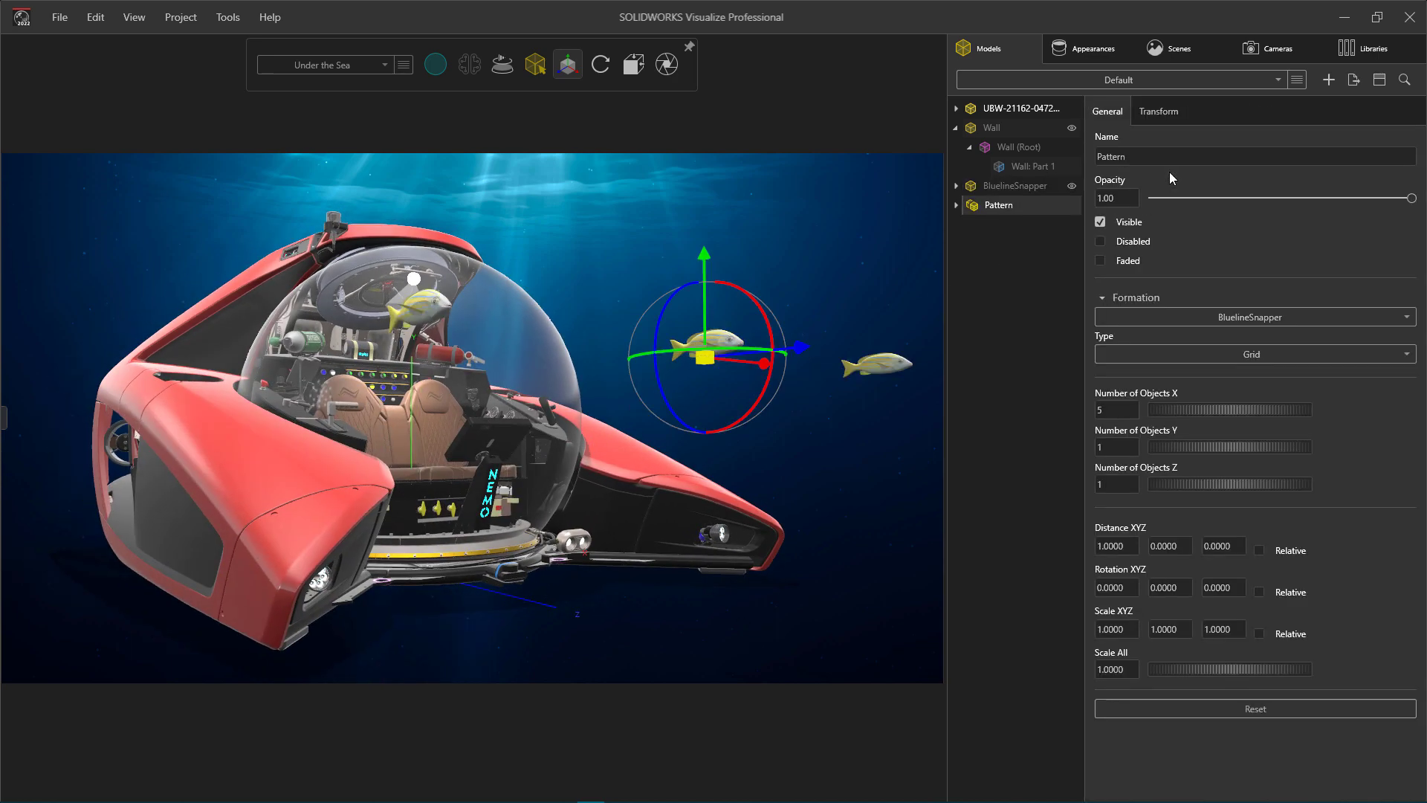
click(1194, 354)
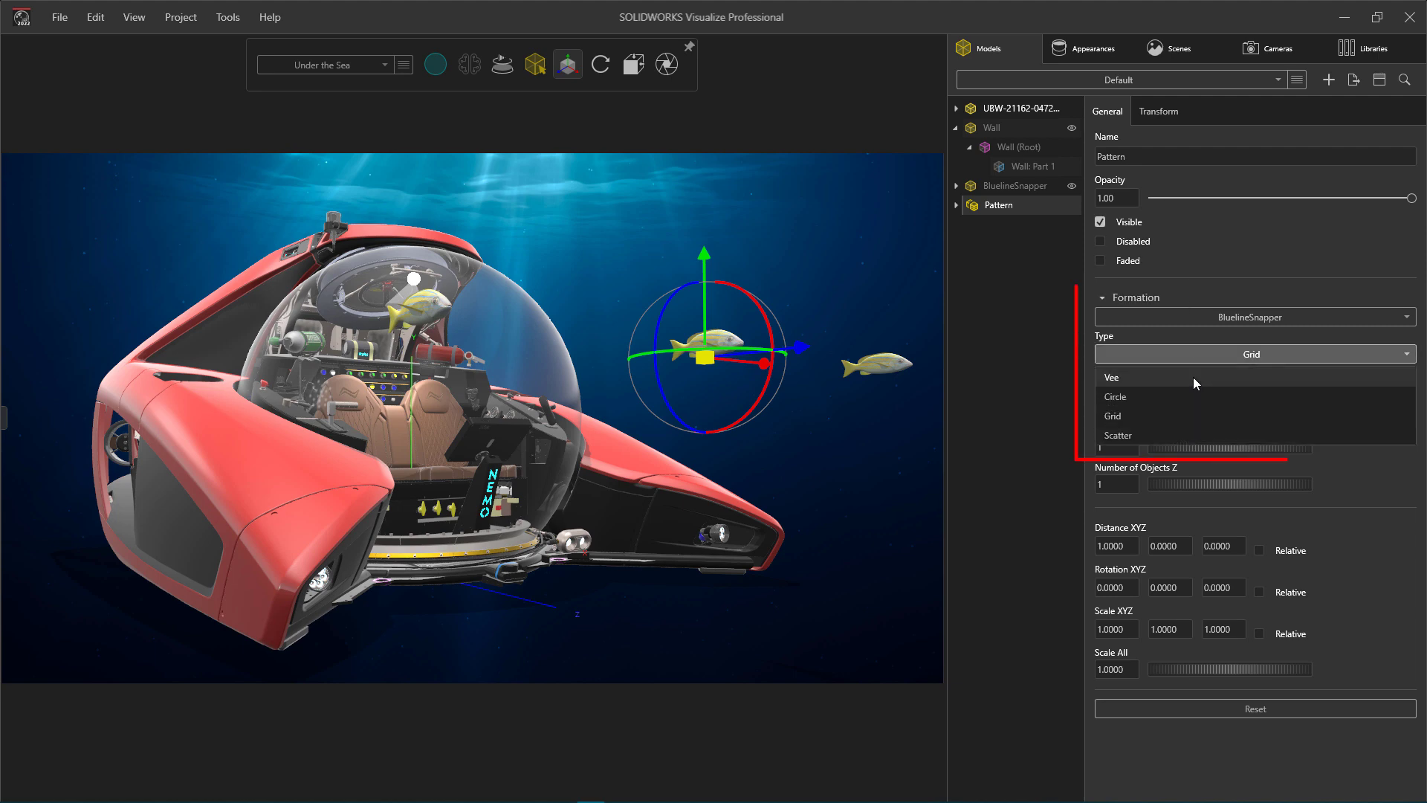
click(1184, 432)
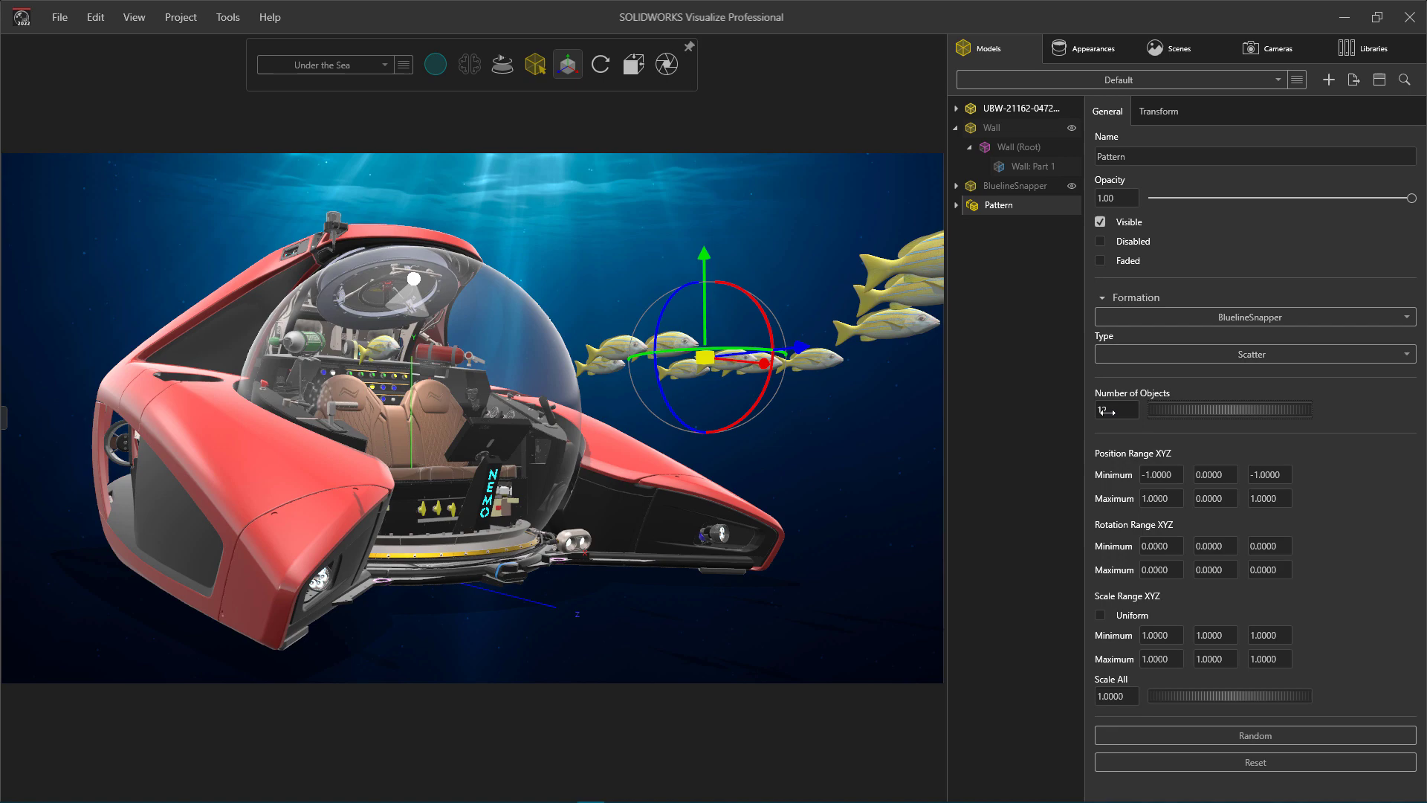
click(475, 98)
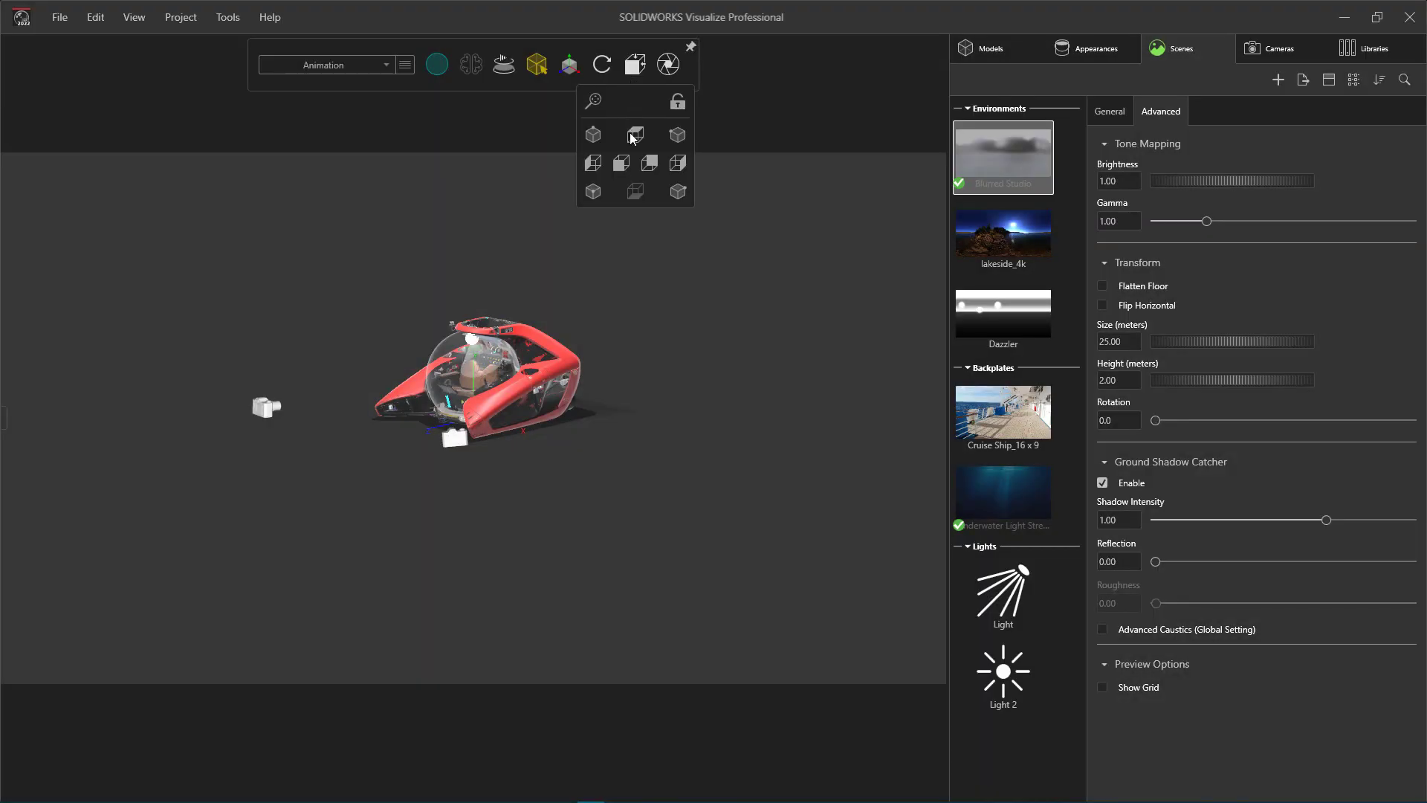
- Switch to the top view and show the animation timeline
click(634, 136)
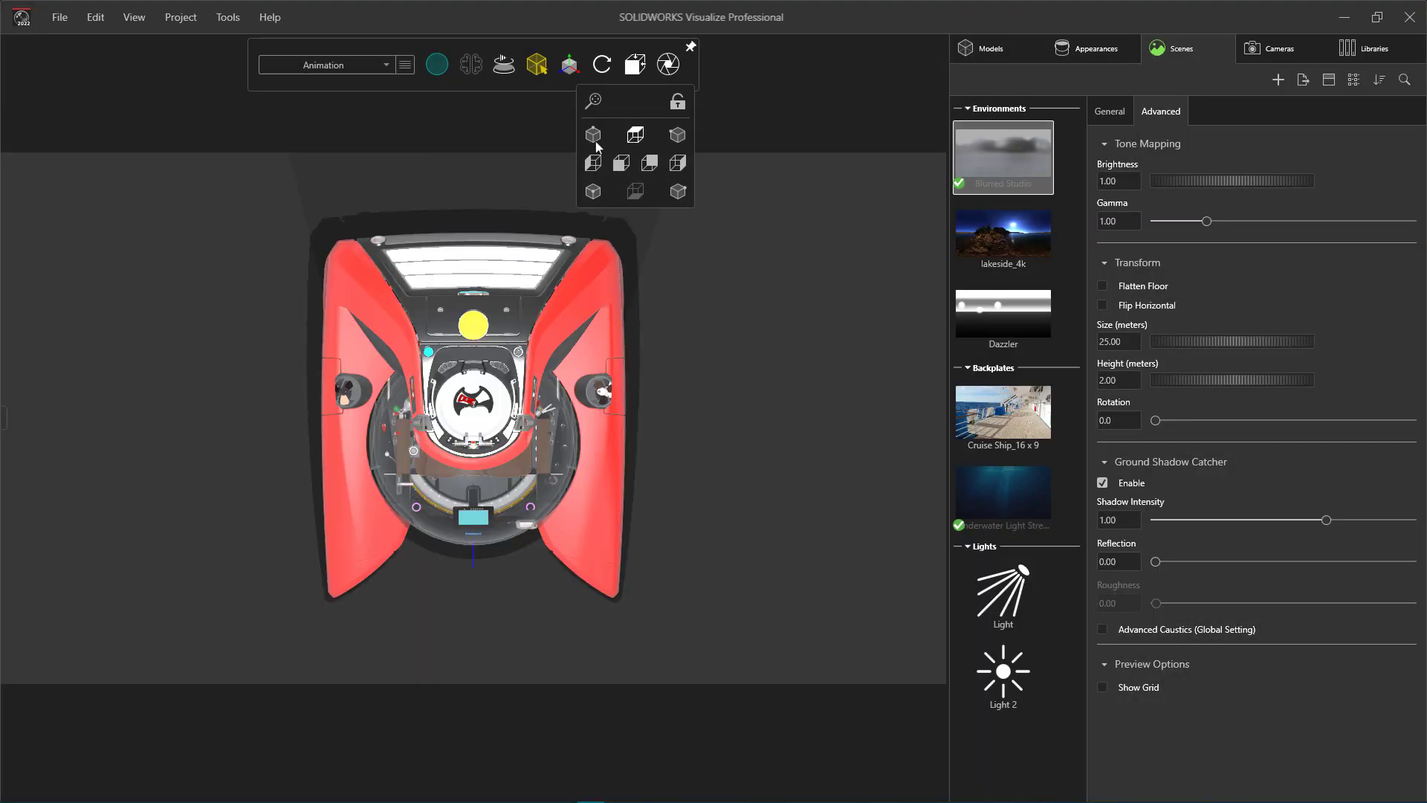
scroll(587, 331, down, 5)
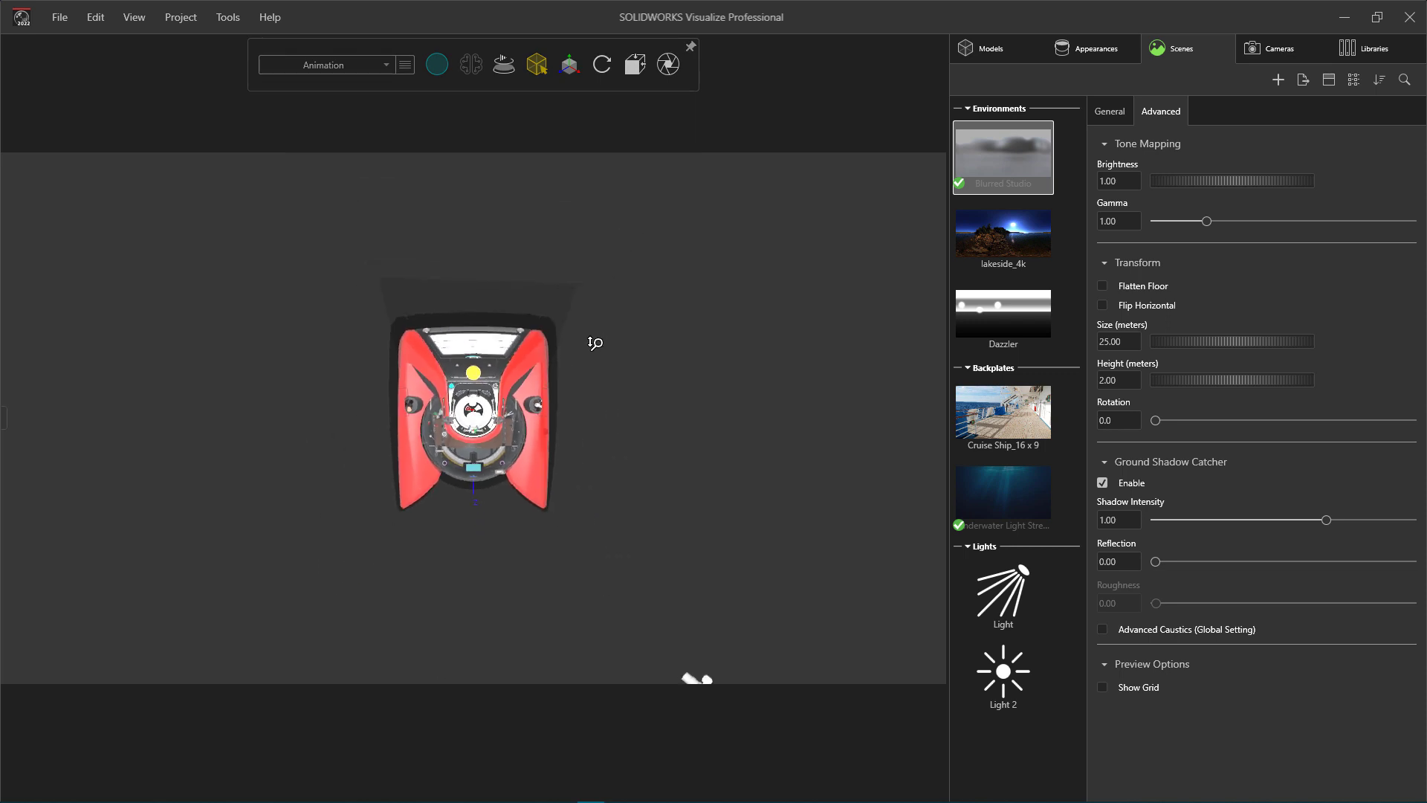
click(134, 17)
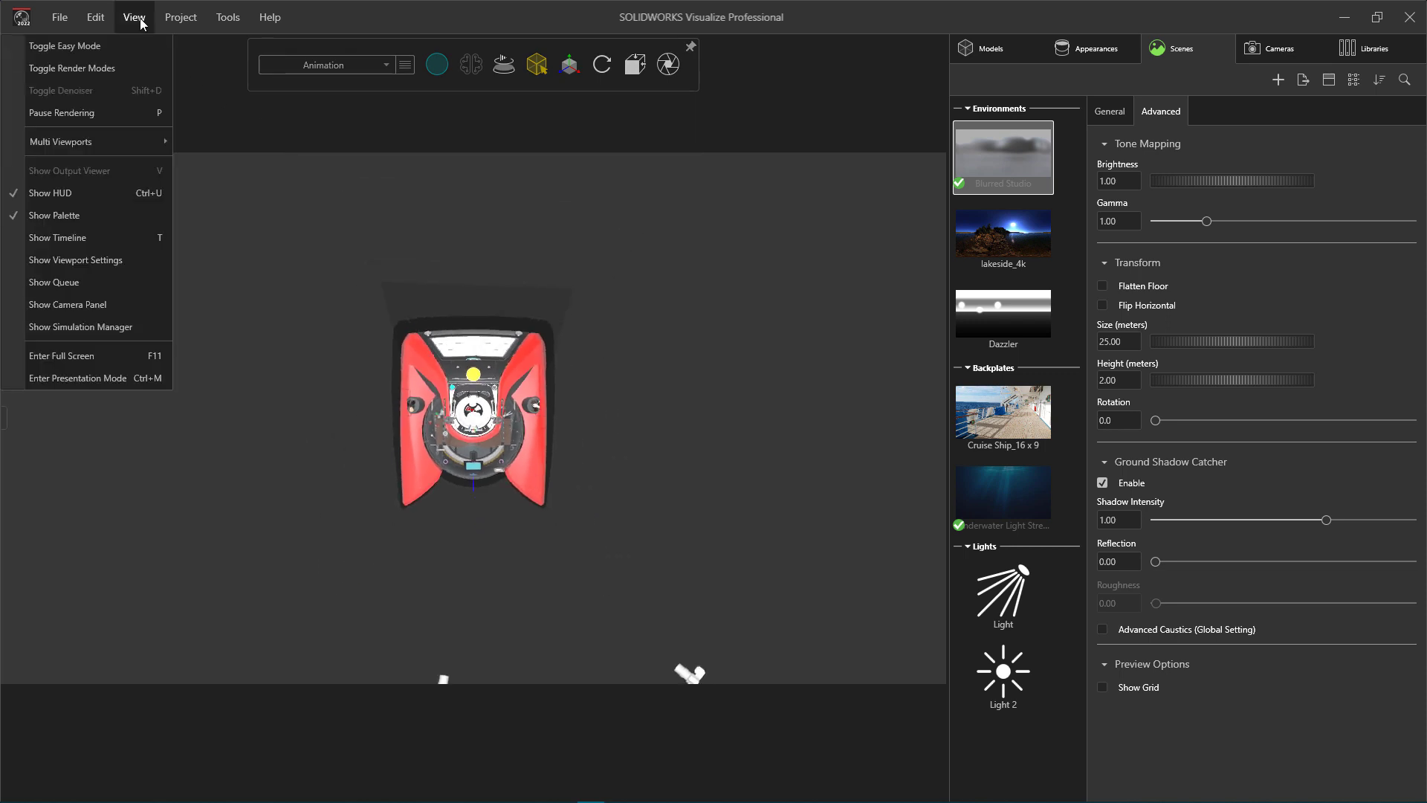
click(116, 238)
- Add part animation keyframes for three of the submarine's red panels
mouse_move(537, 65)
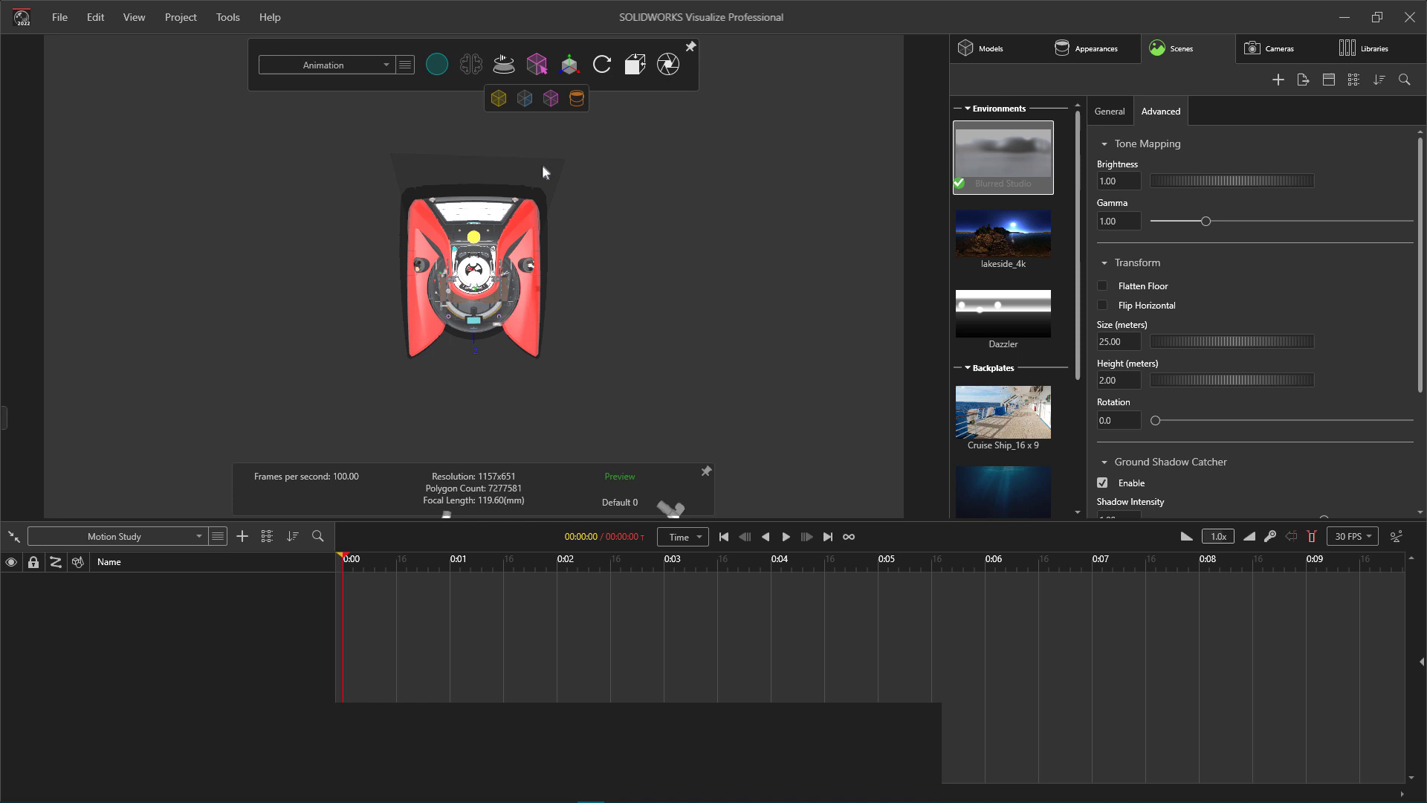
click(532, 286)
right_click(1030, 298)
mouse_move(968, 464)
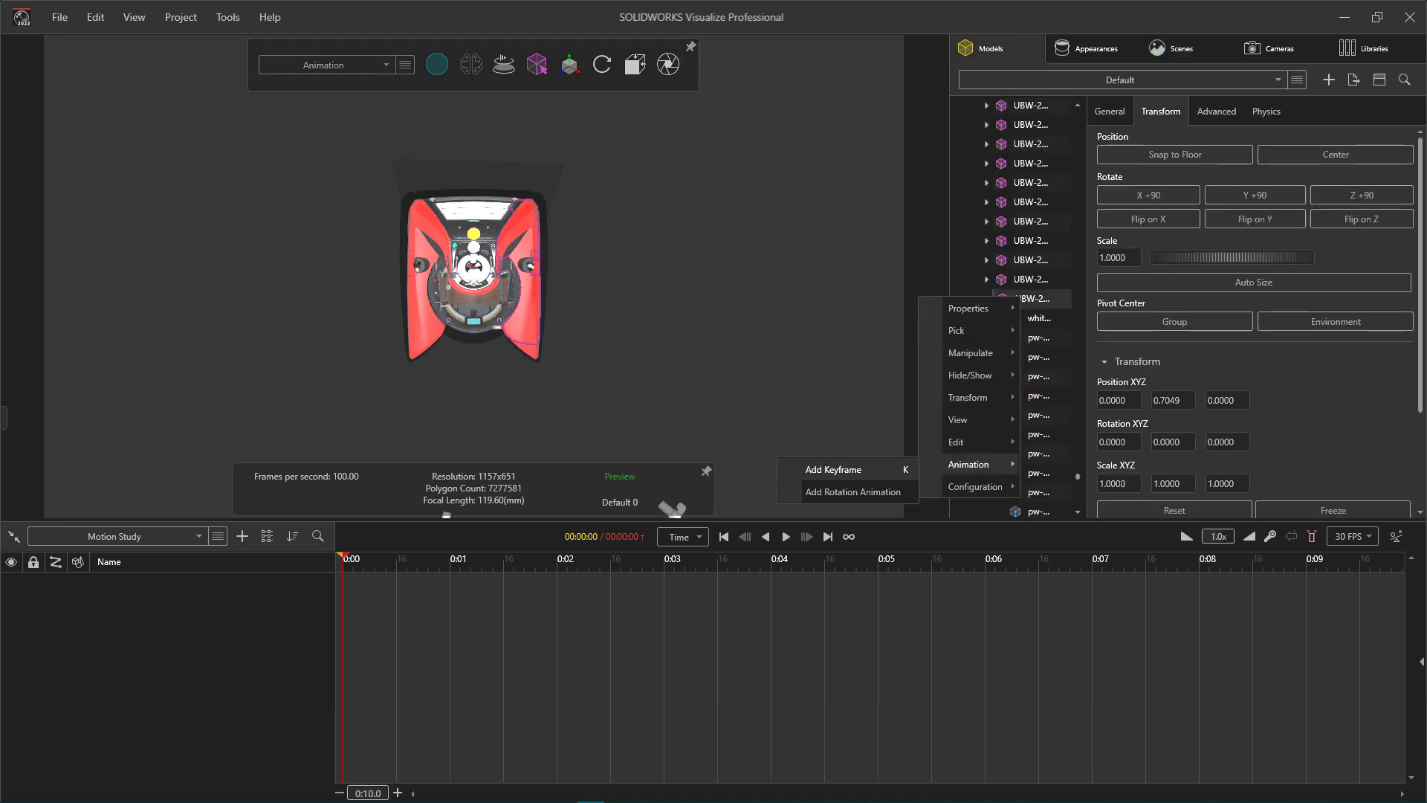
click(833, 469)
right_click(1020, 320)
click(855, 493)
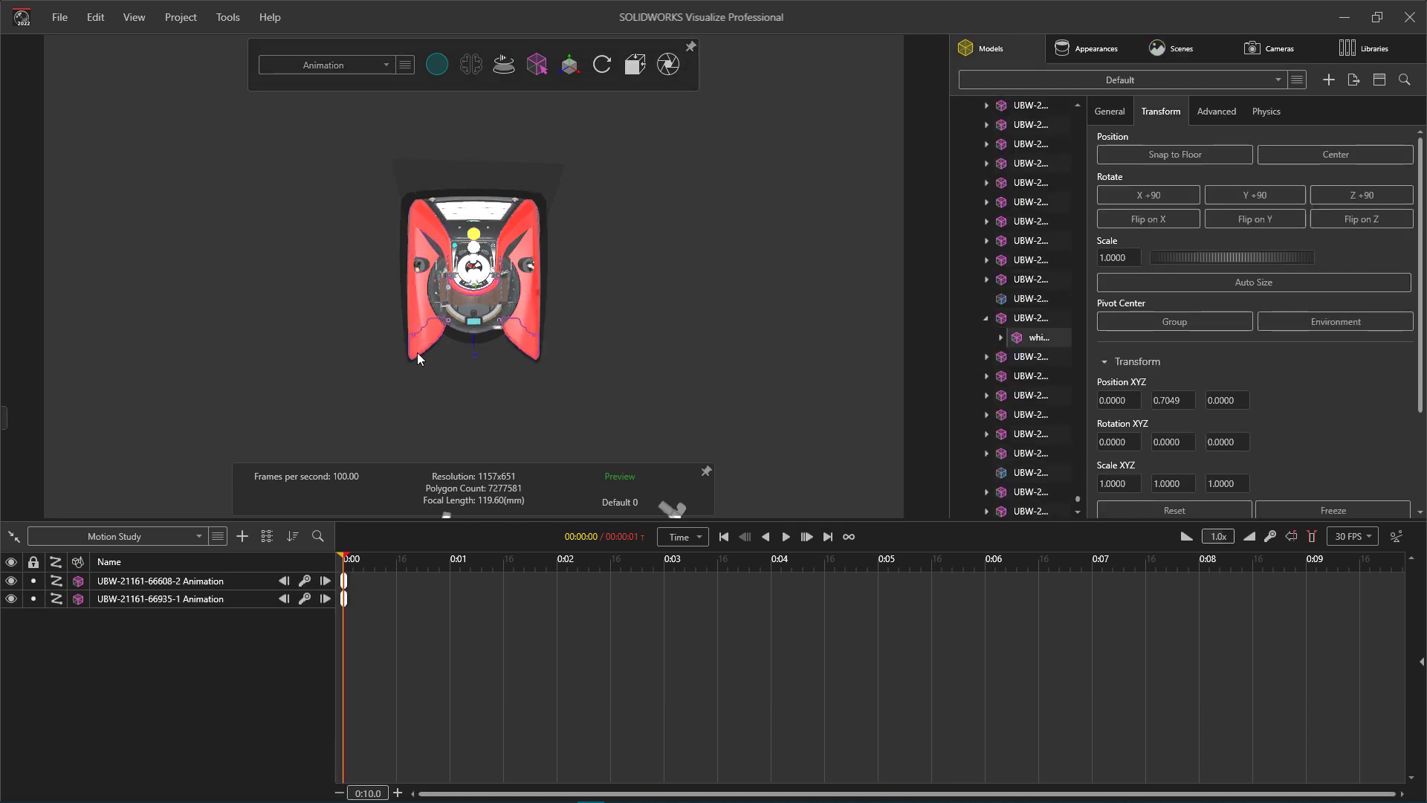
right_click(1025, 328)
click(876, 499)
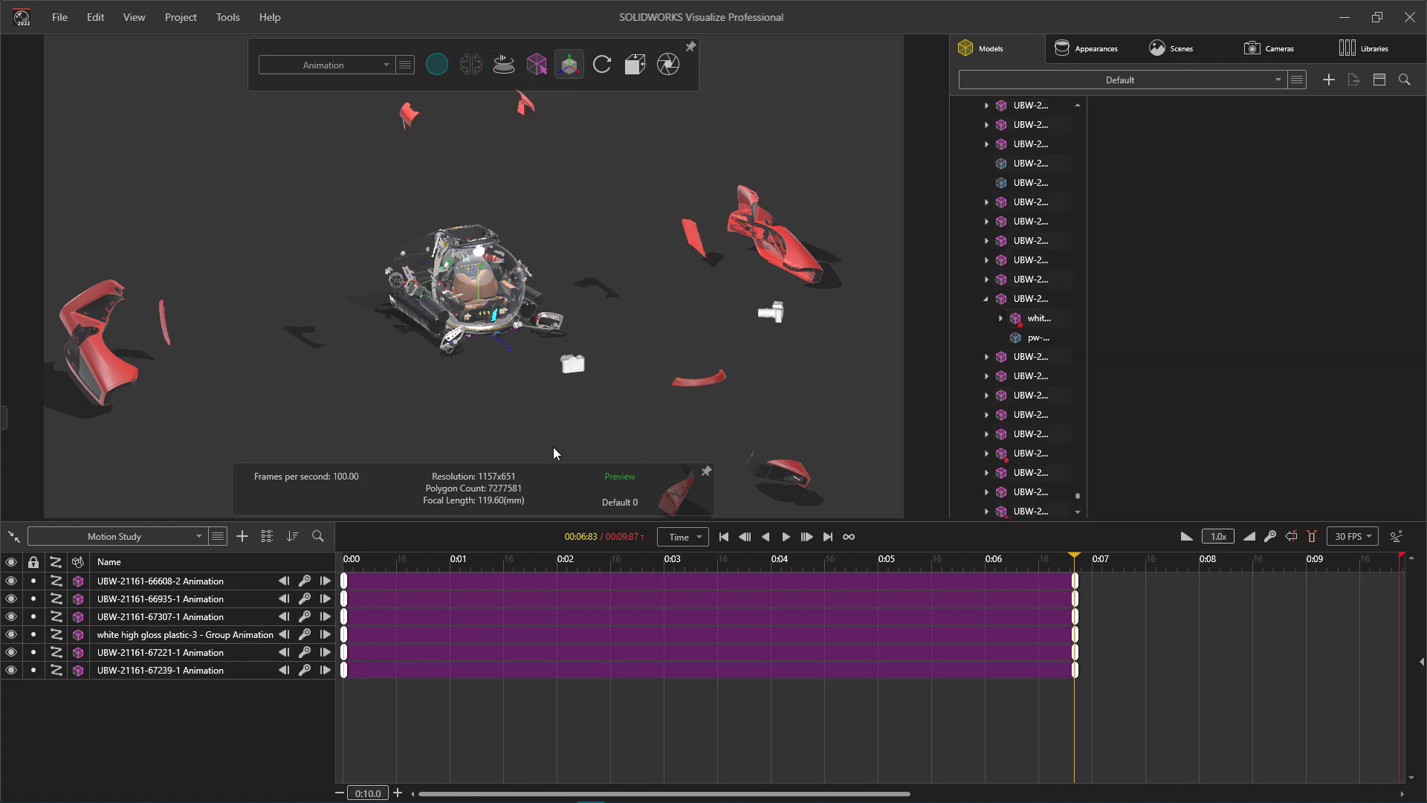
- At 0:03.77, select several part animation tracks and bring up their grouping options
click(746, 568)
click(288, 579)
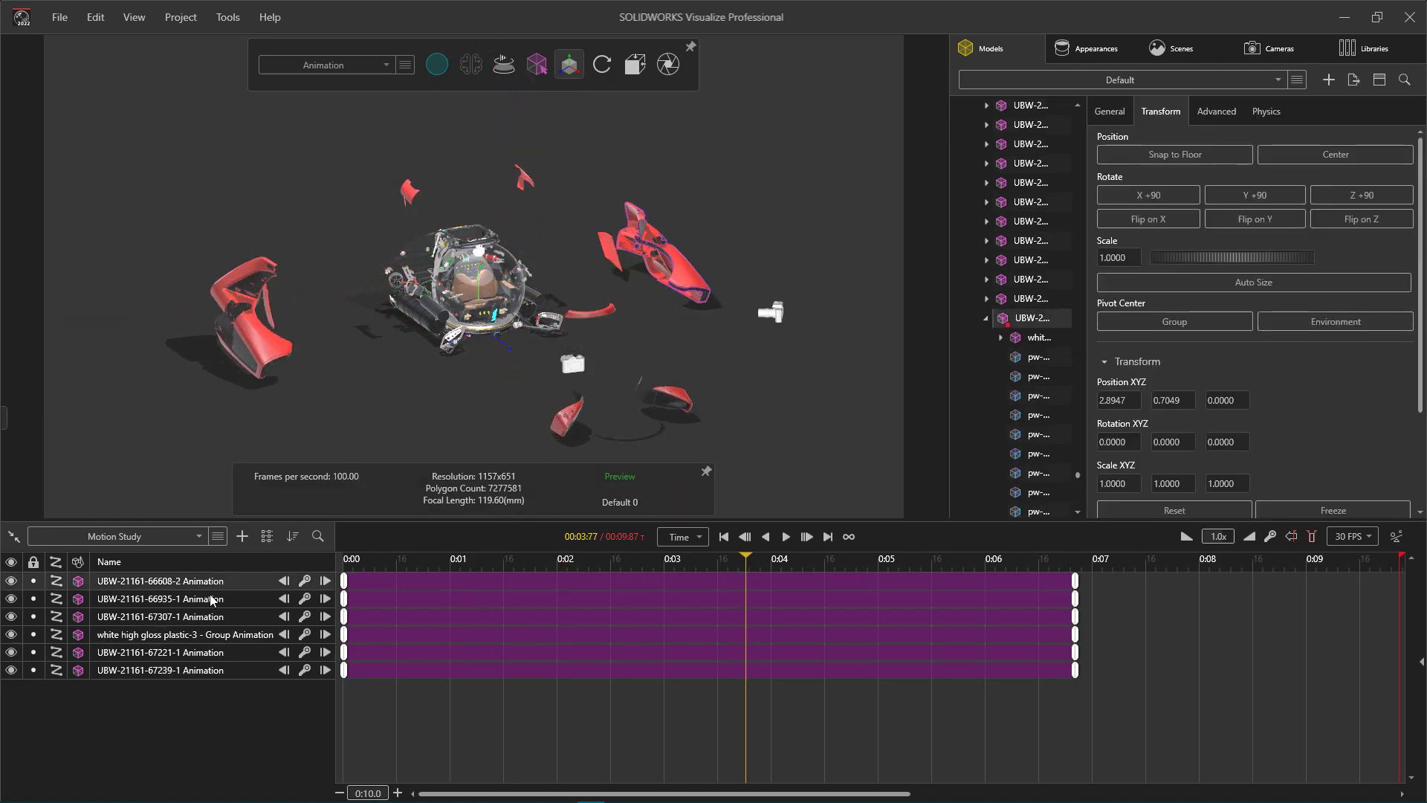
click(210, 602)
right_click(211, 602)
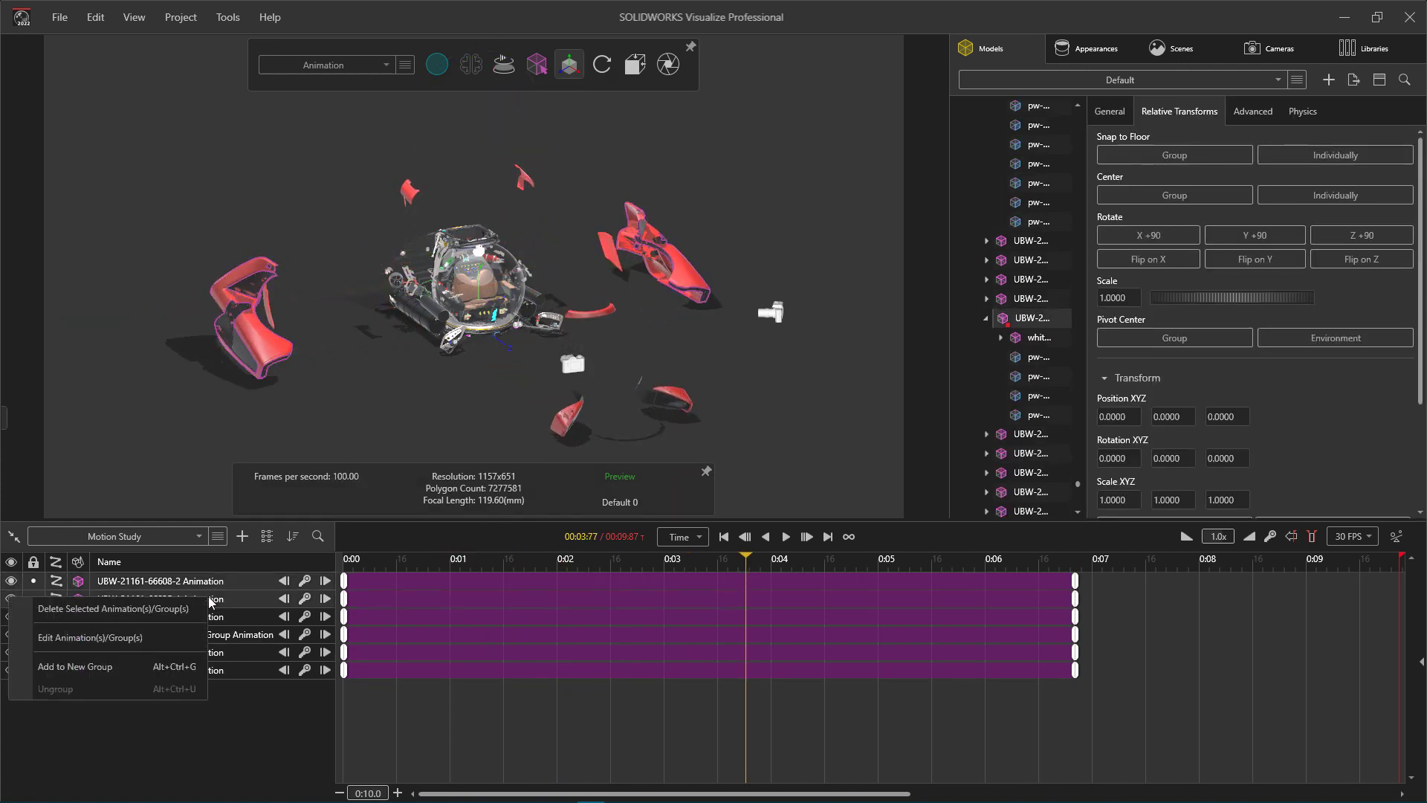
- Put the part animation tracks into two new groups, Animation Group and Animation Group 2
click(163, 667)
click(208, 634)
right_click(208, 635)
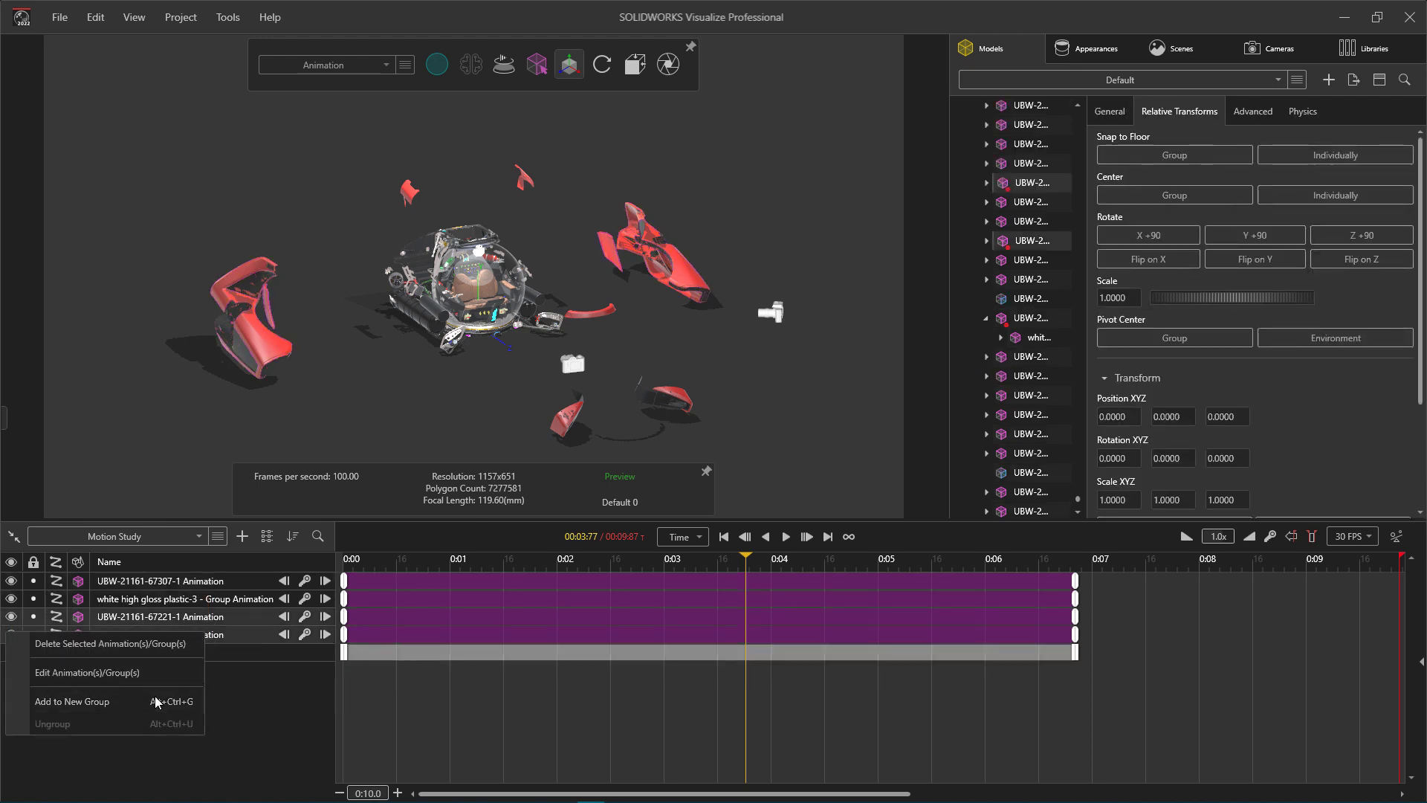
click(157, 702)
- Colour Animation Group blue and Animation Group 2 bright green
double_click(396, 624)
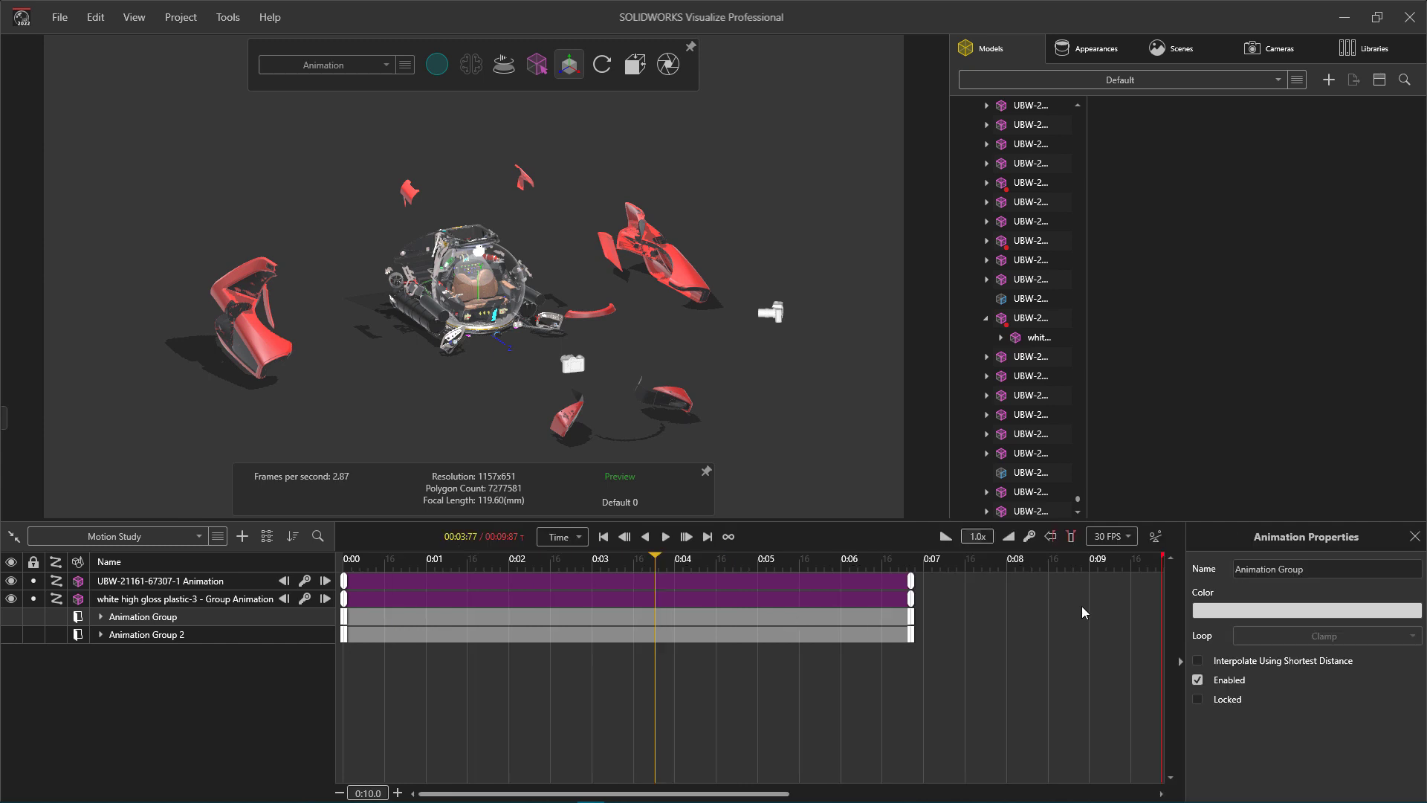
click(1236, 611)
click(1143, 477)
click(1185, 297)
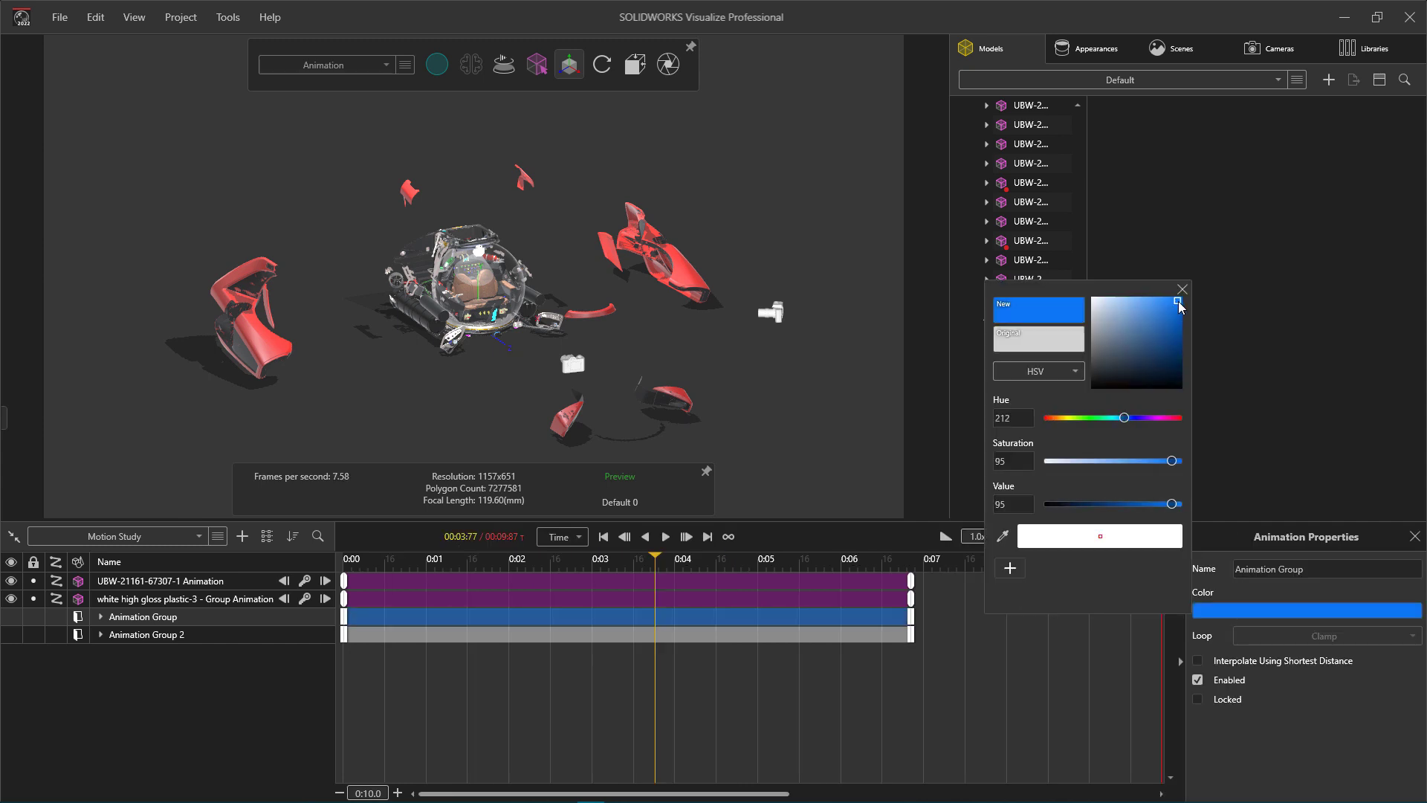
click(883, 634)
click(1214, 611)
click(1088, 418)
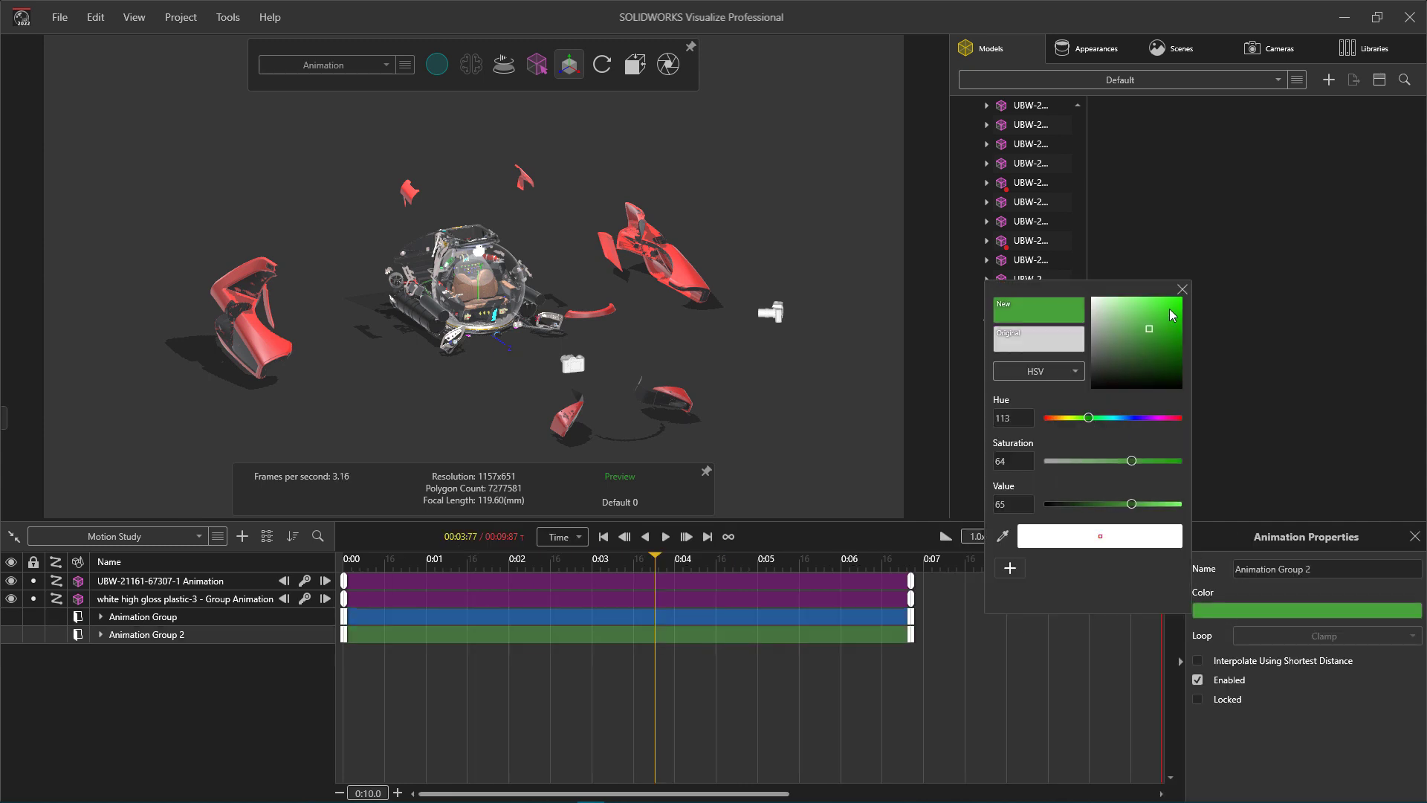
click(1172, 316)
click(1183, 289)
- Delay Animation Group 2 to start near 0:03 and shift Animation Group slightly later
click(447, 644)
drag(446, 644, 707, 648)
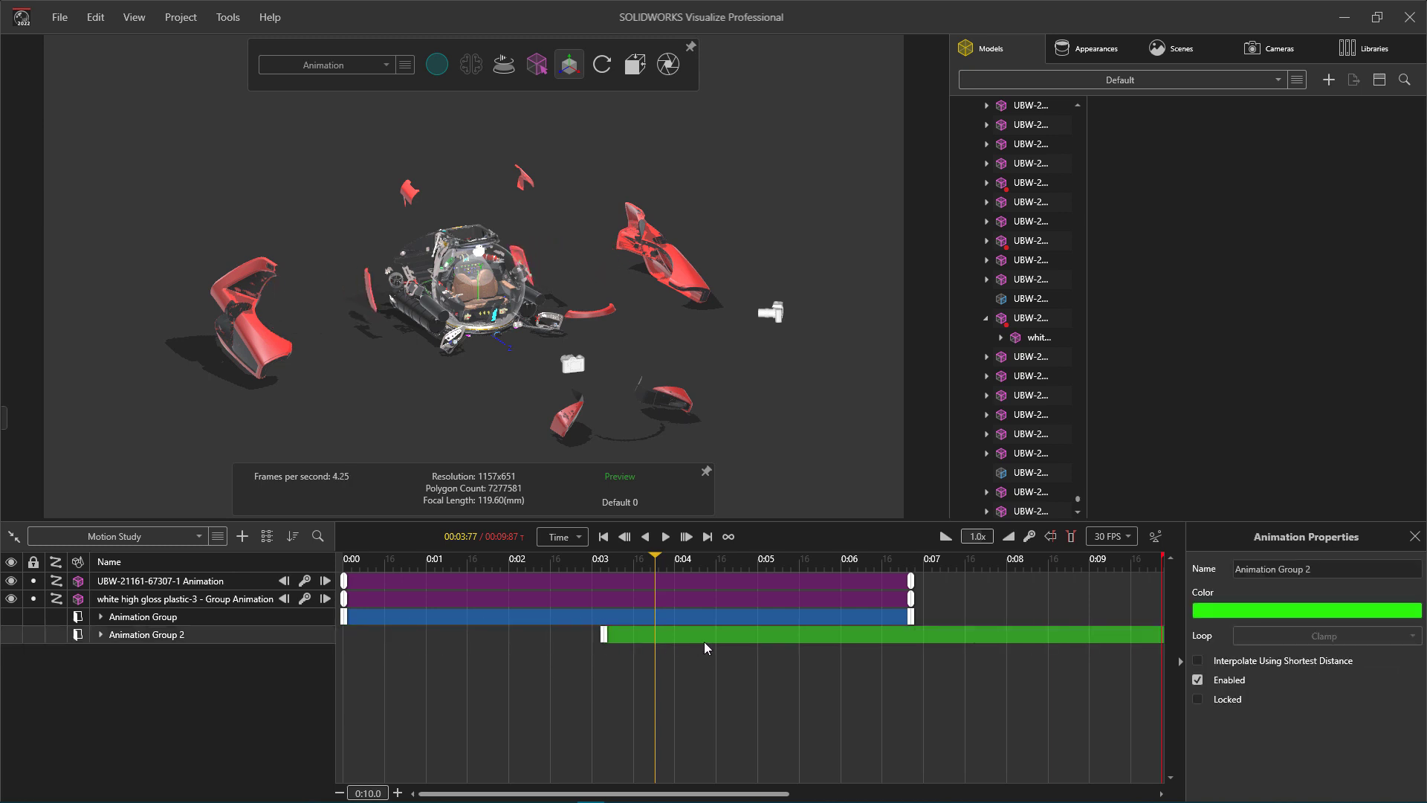
drag(506, 623, 561, 623)
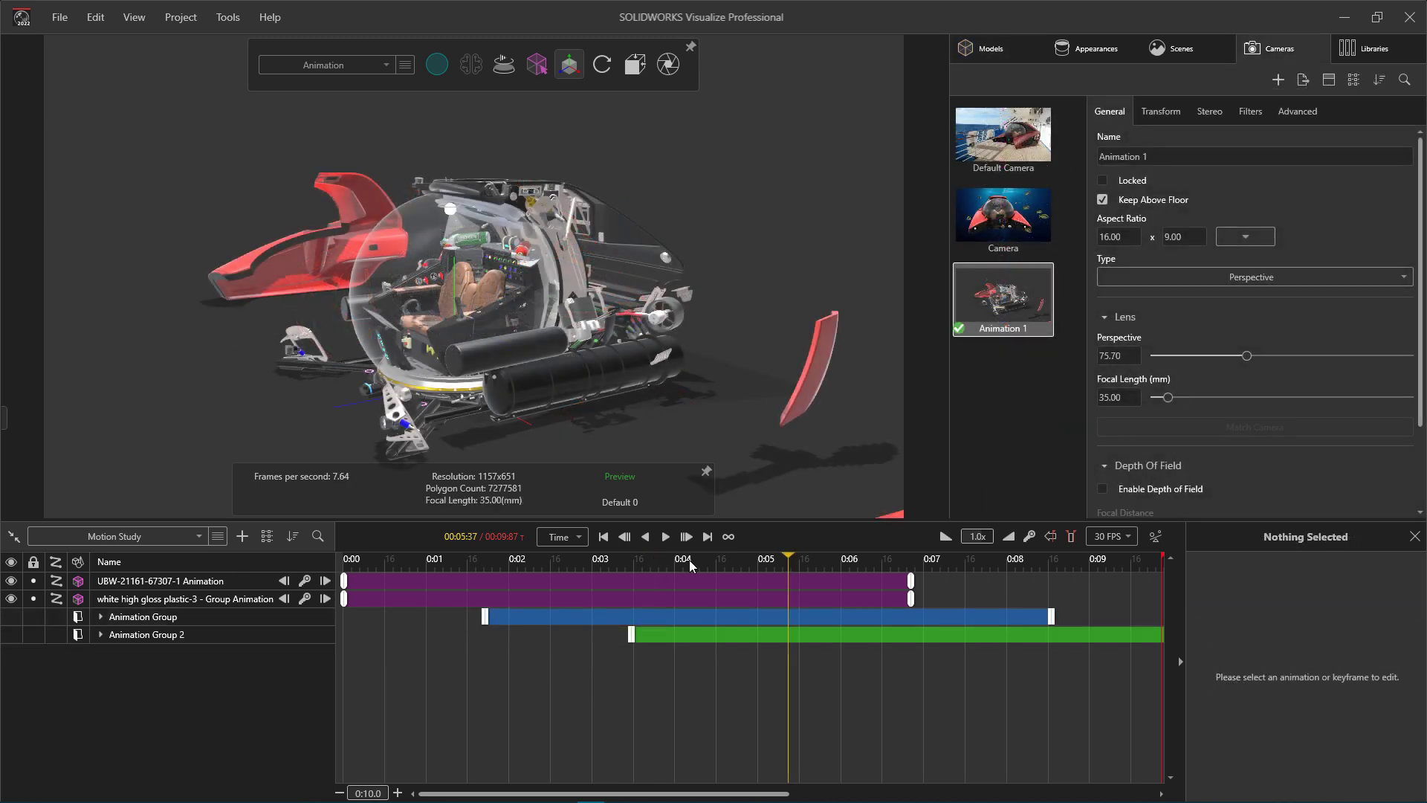
- Return the playhead to 0:00 and add a keyframe to the Animation 1 camera
drag(690, 566, 310, 570)
right_click(983, 311)
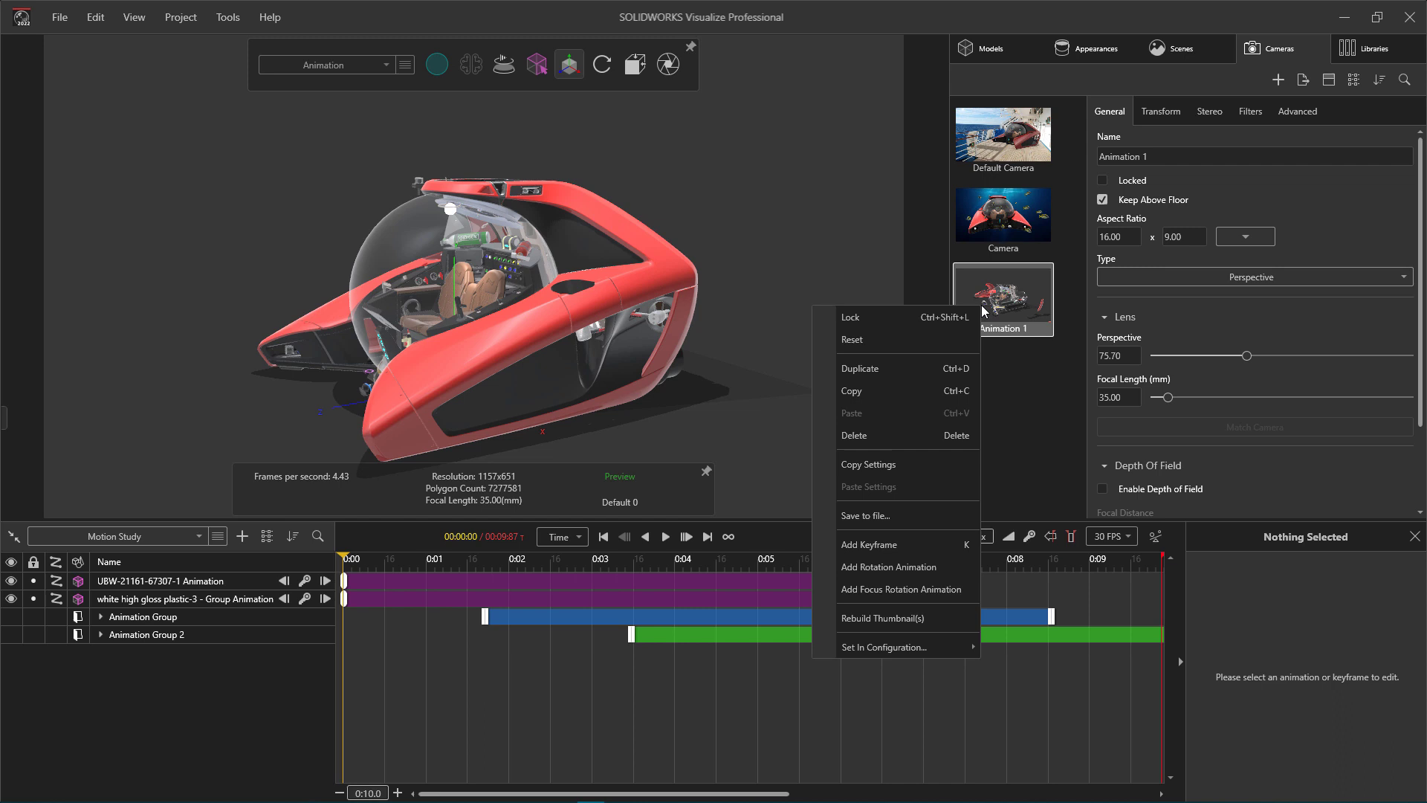
click(904, 546)
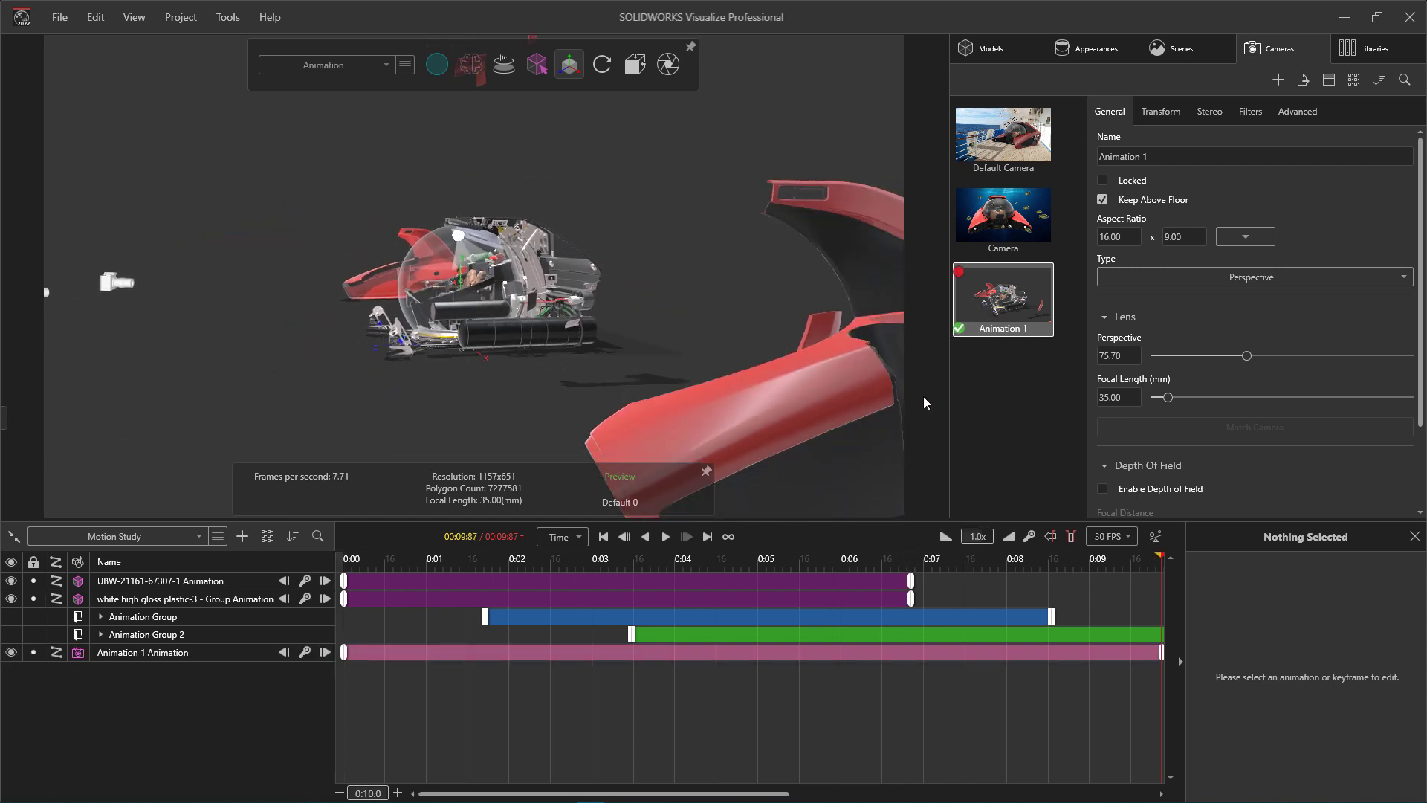
click(980, 389)
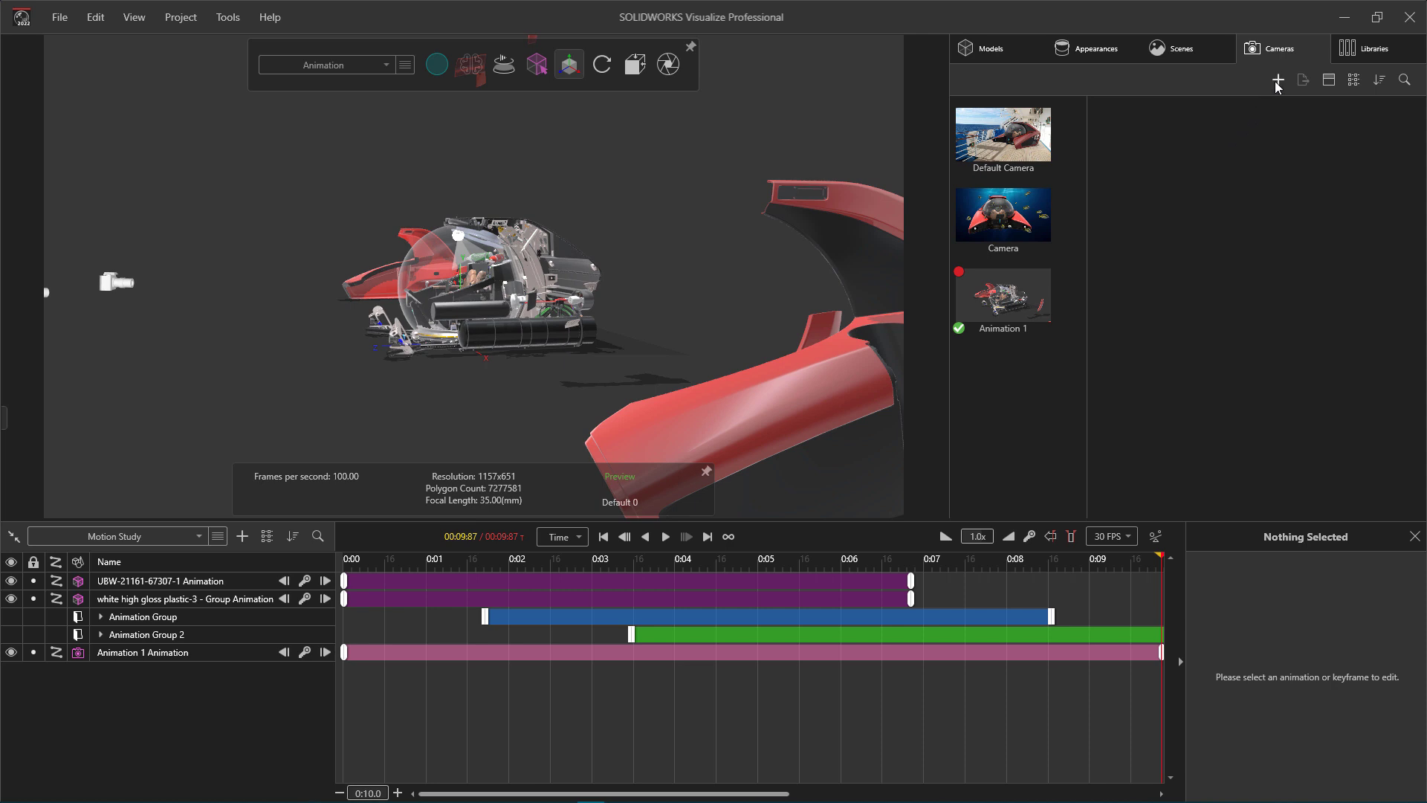
- Add a new Animation 2 camera with 85 mm focal length and the front view preset
click(1228, 105)
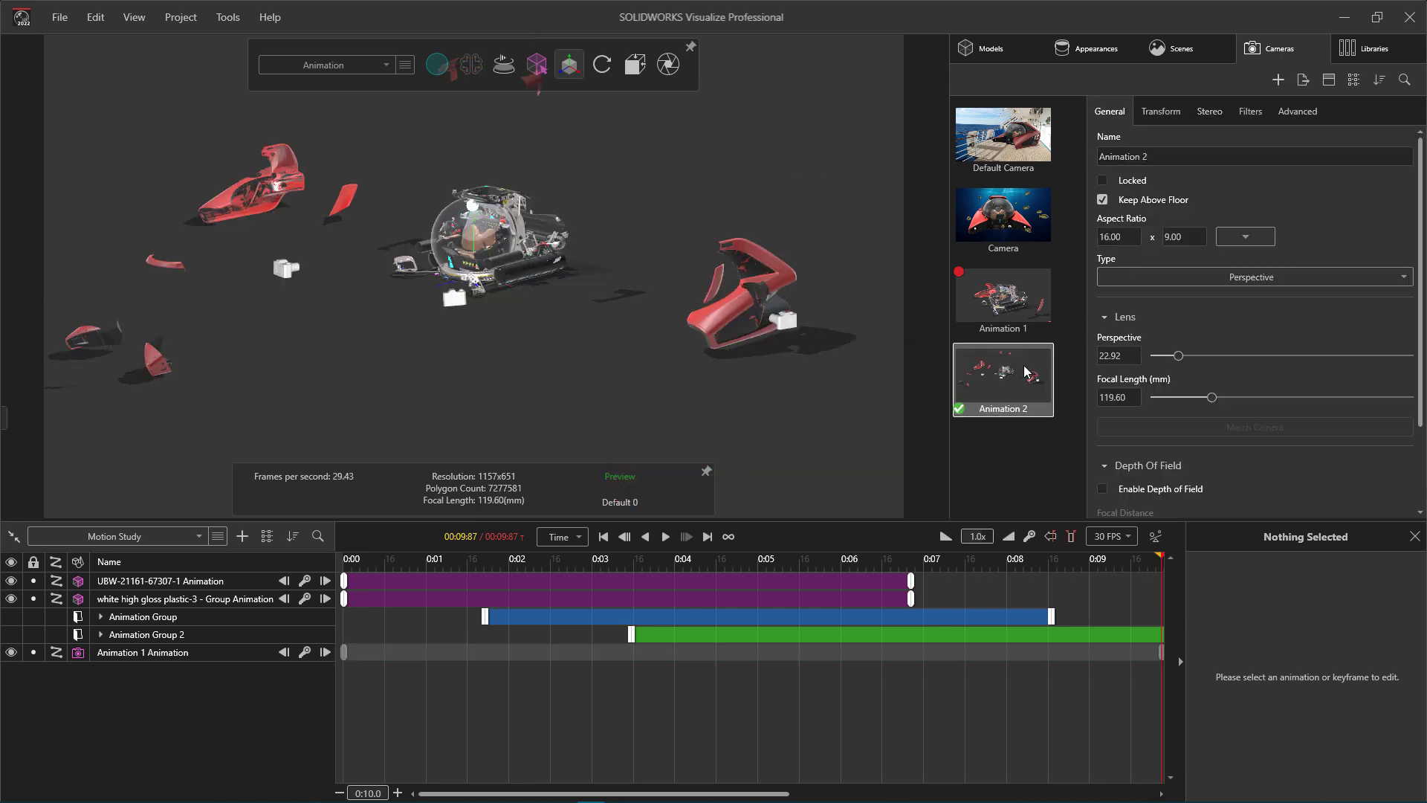
click(1118, 396)
text(85)
key(Return)
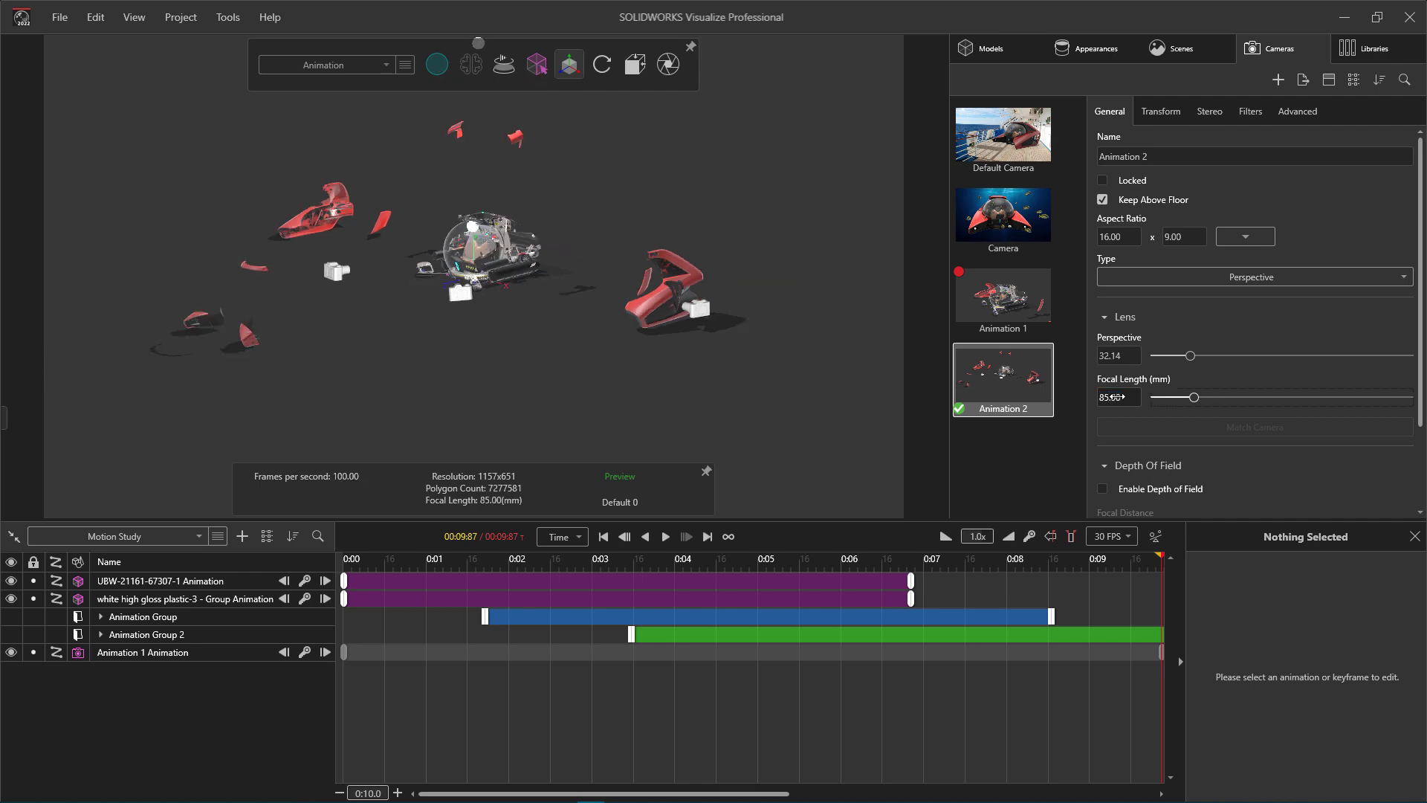
click(366, 563)
click(635, 65)
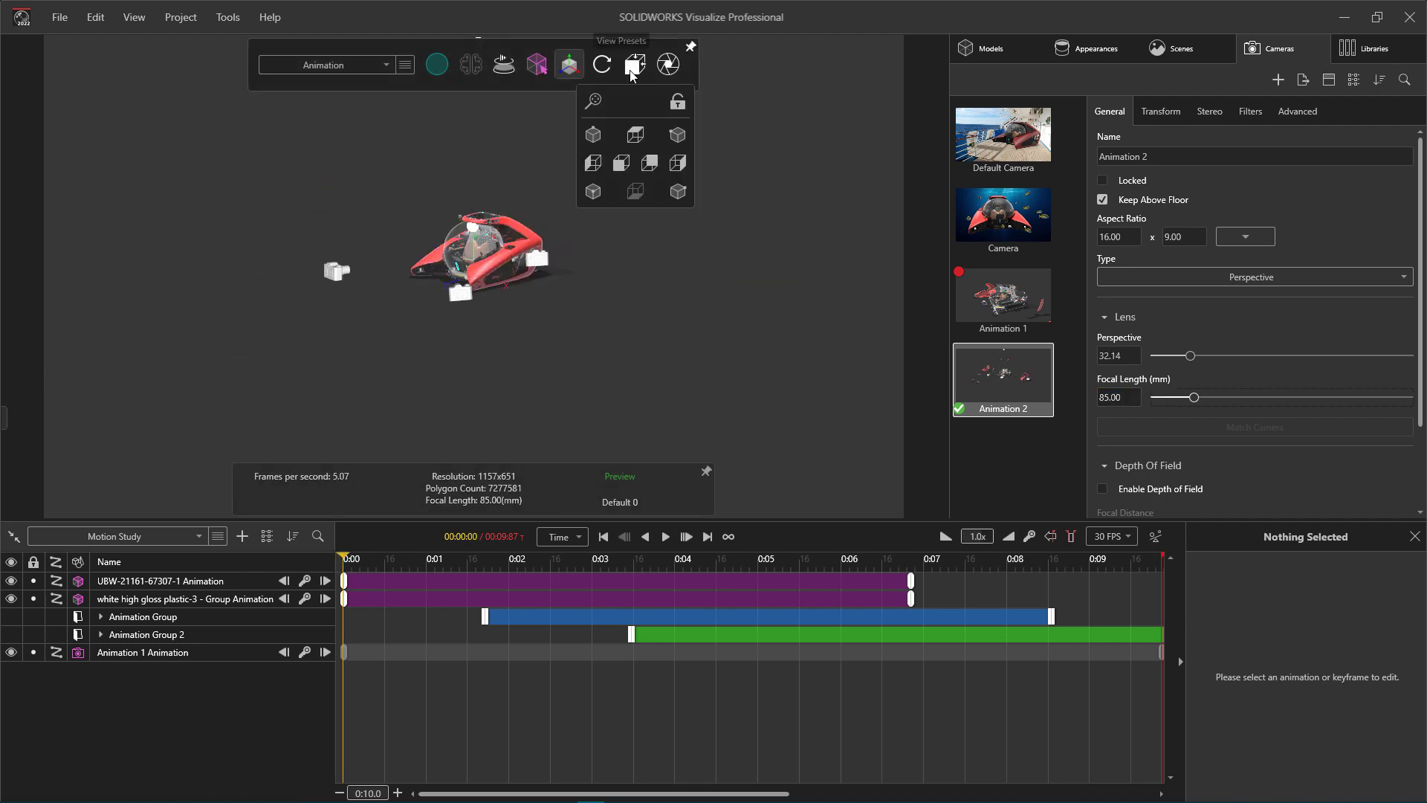
click(622, 164)
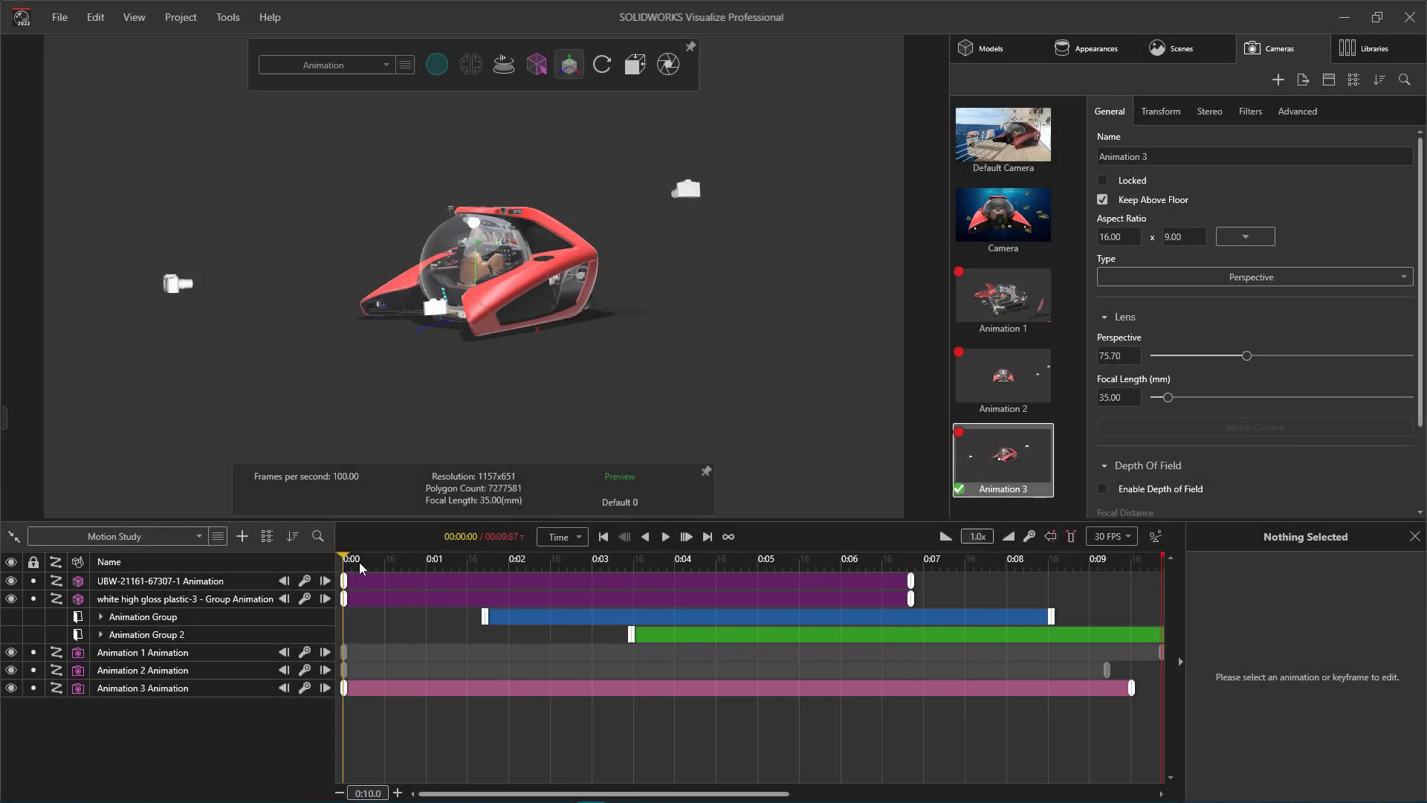
- Create a camera sequence animation that opens on the Animation 1 camera
drag(360, 567, 1063, 576)
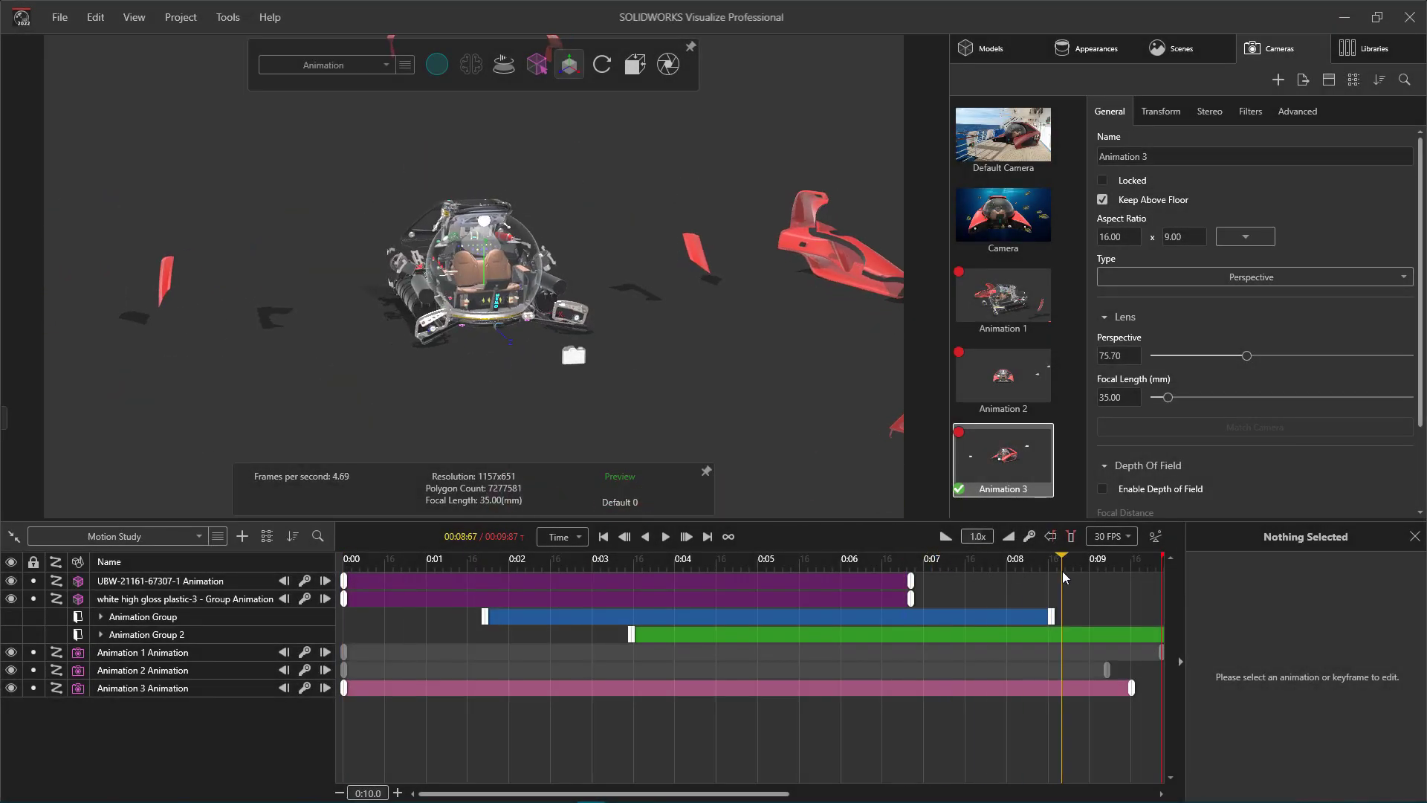
click(218, 536)
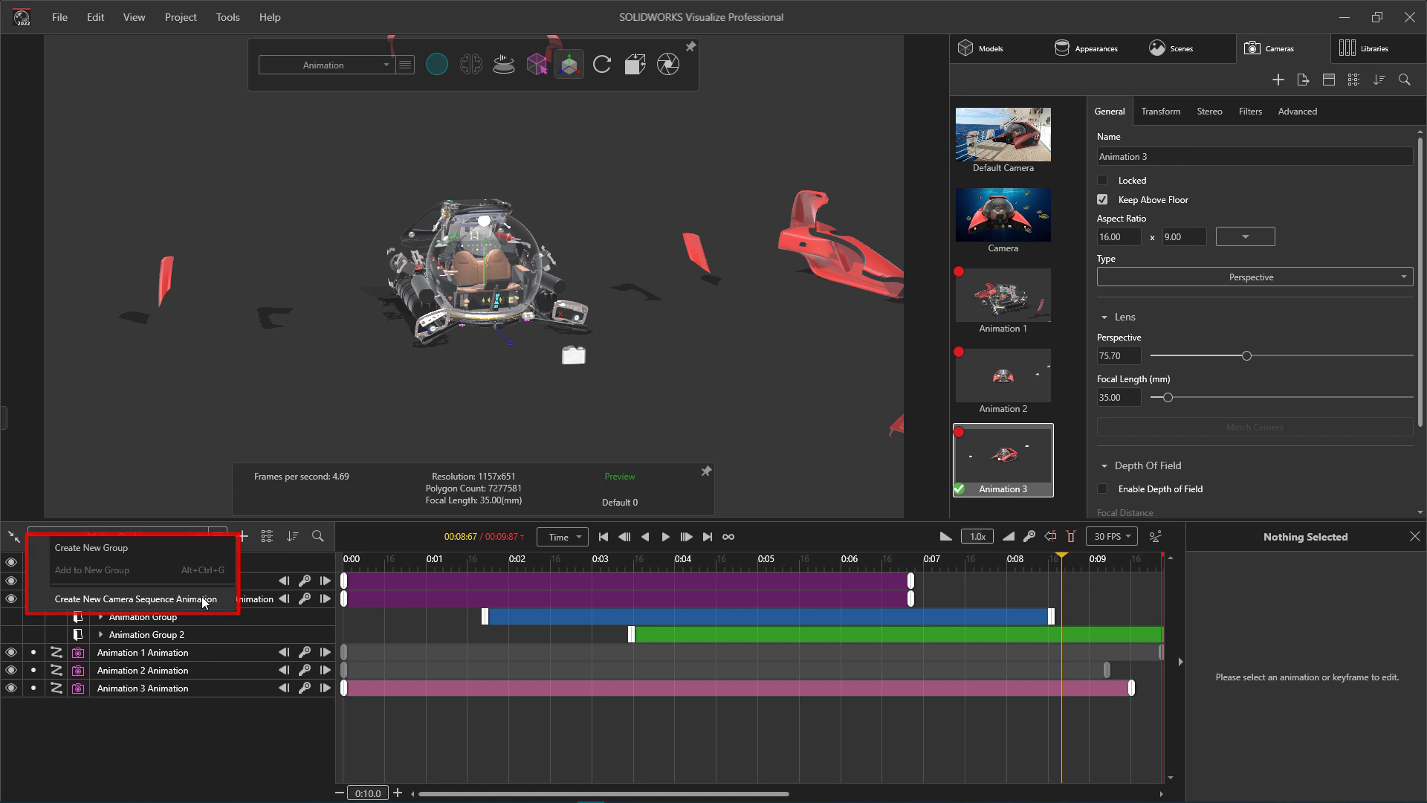
click(205, 600)
click(345, 565)
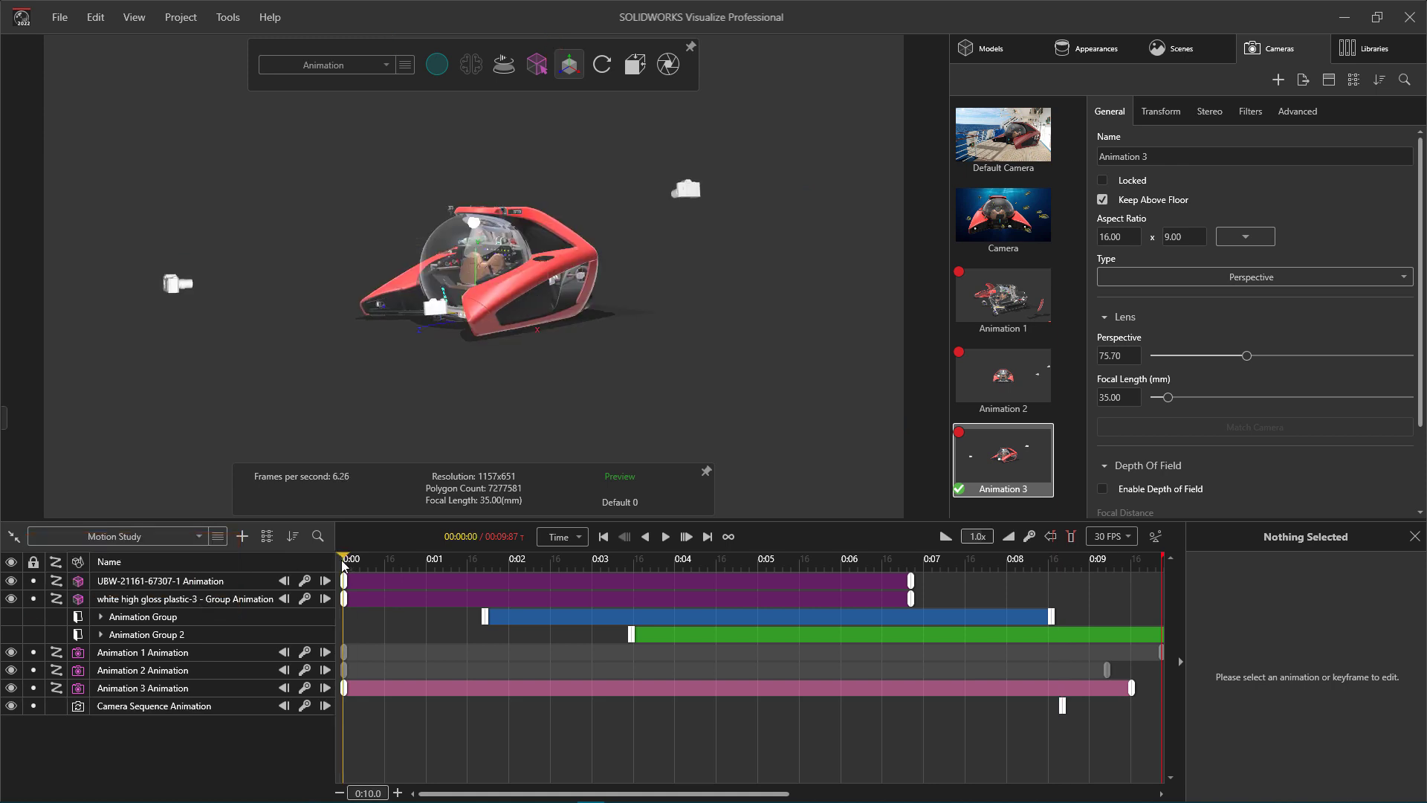
click(1013, 310)
- Cut to Animation 3, then Animation 2 held to the end, and apply Under the Sea
key(space)
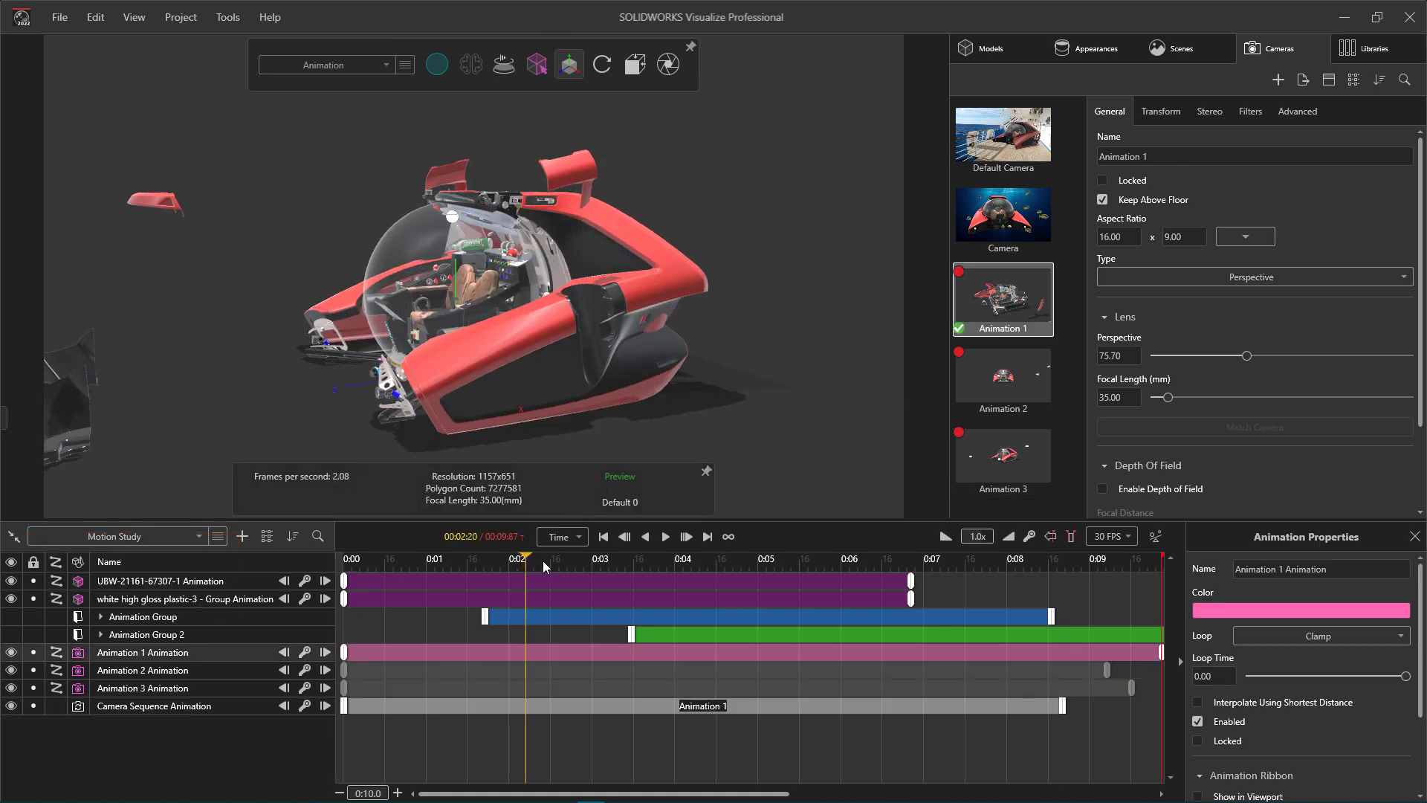
click(999, 460)
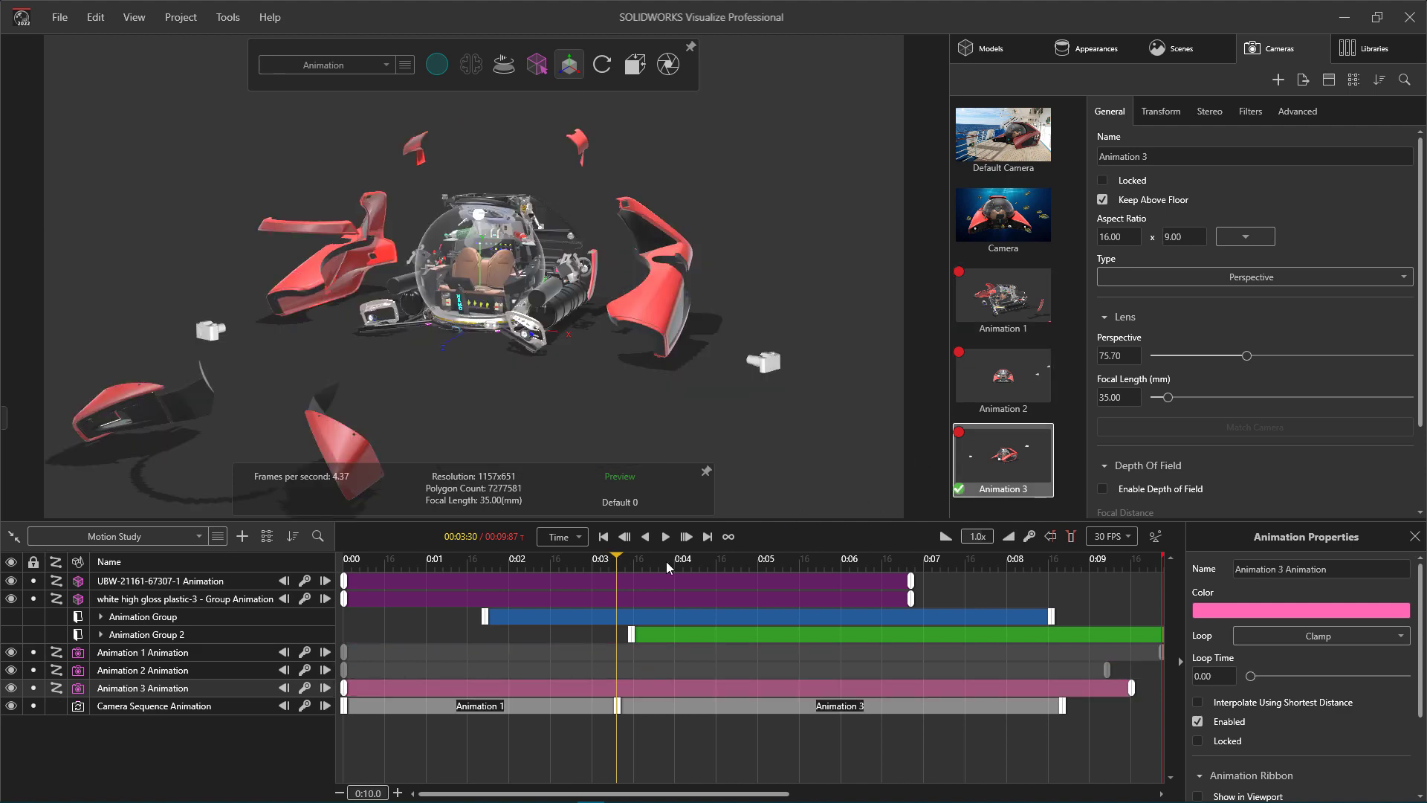
click(1004, 379)
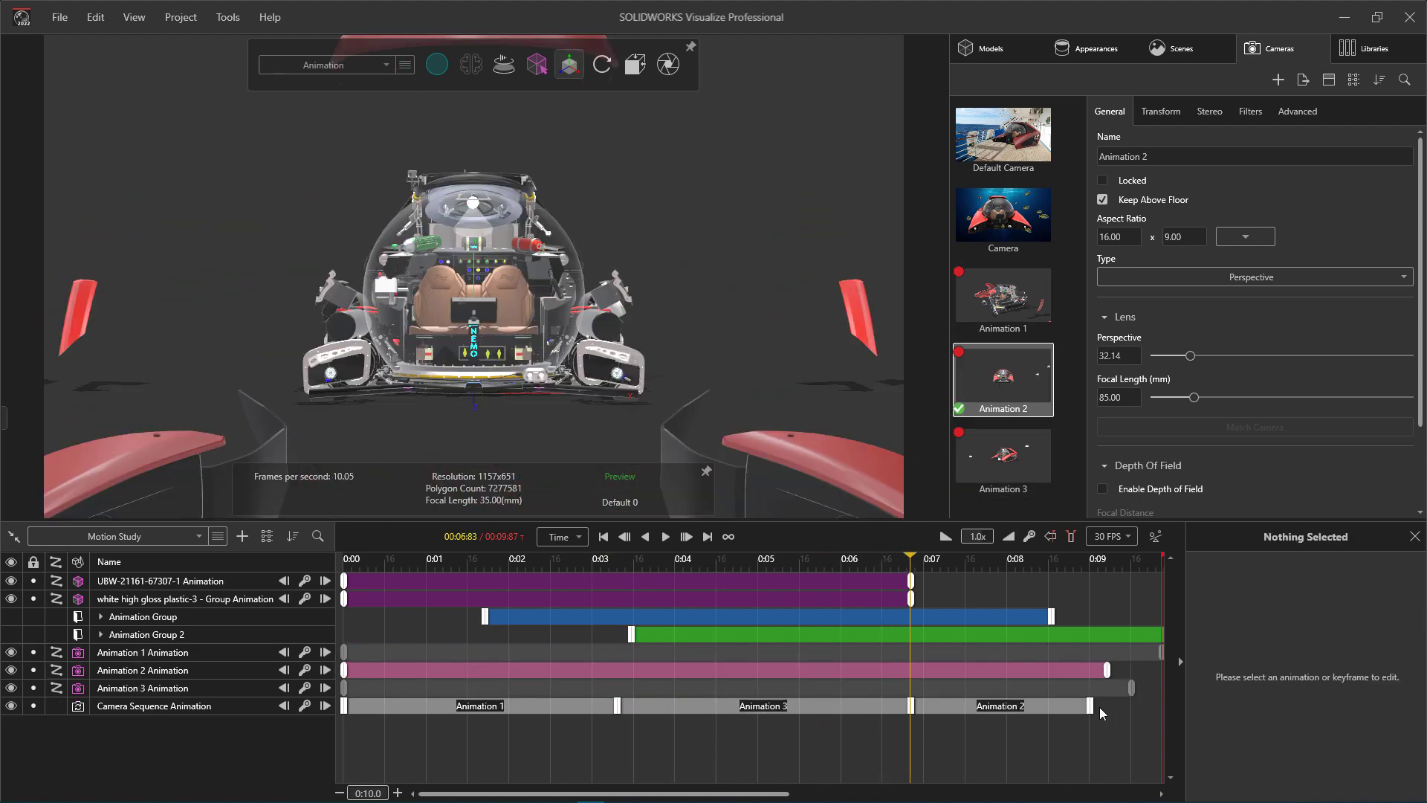
drag(1092, 706, 1141, 707)
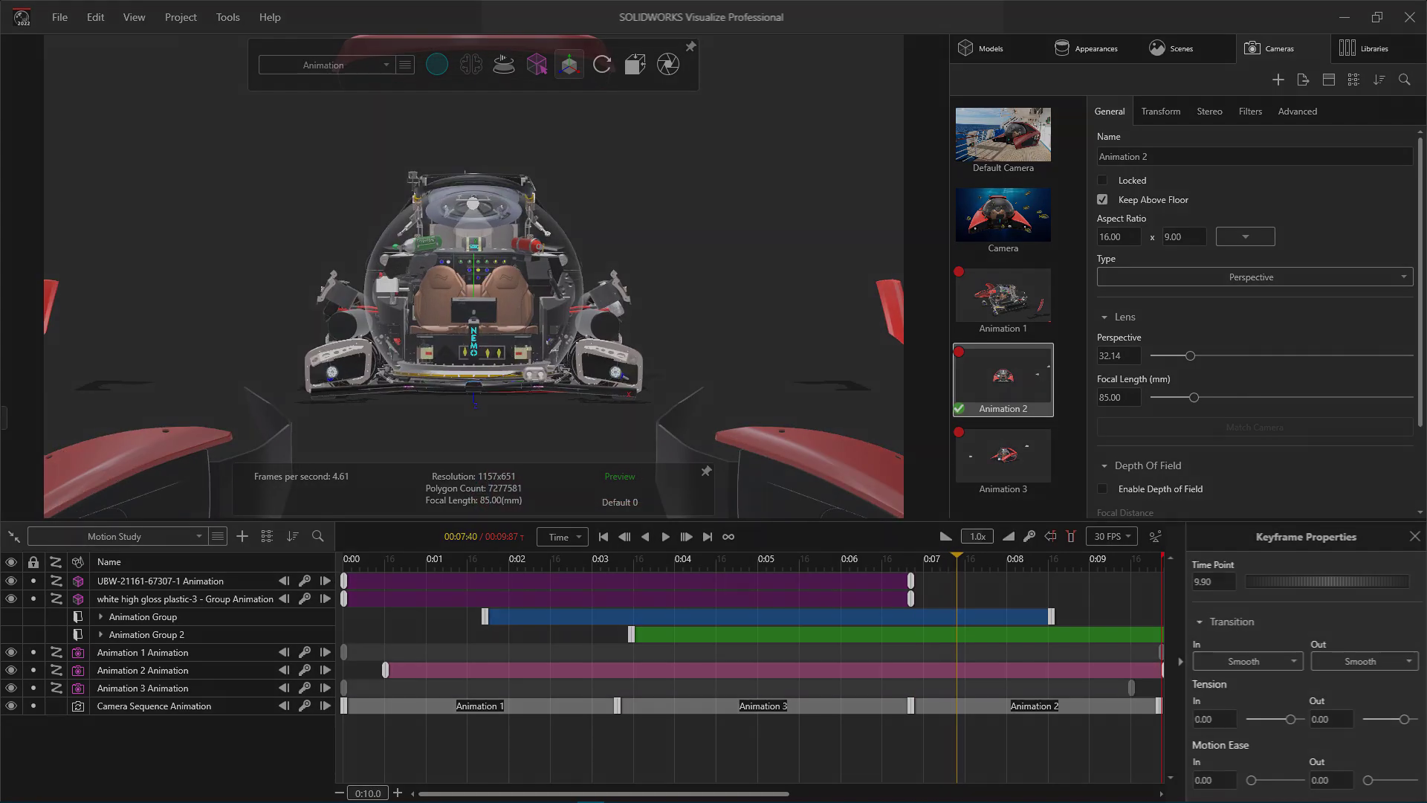
click(323, 68)
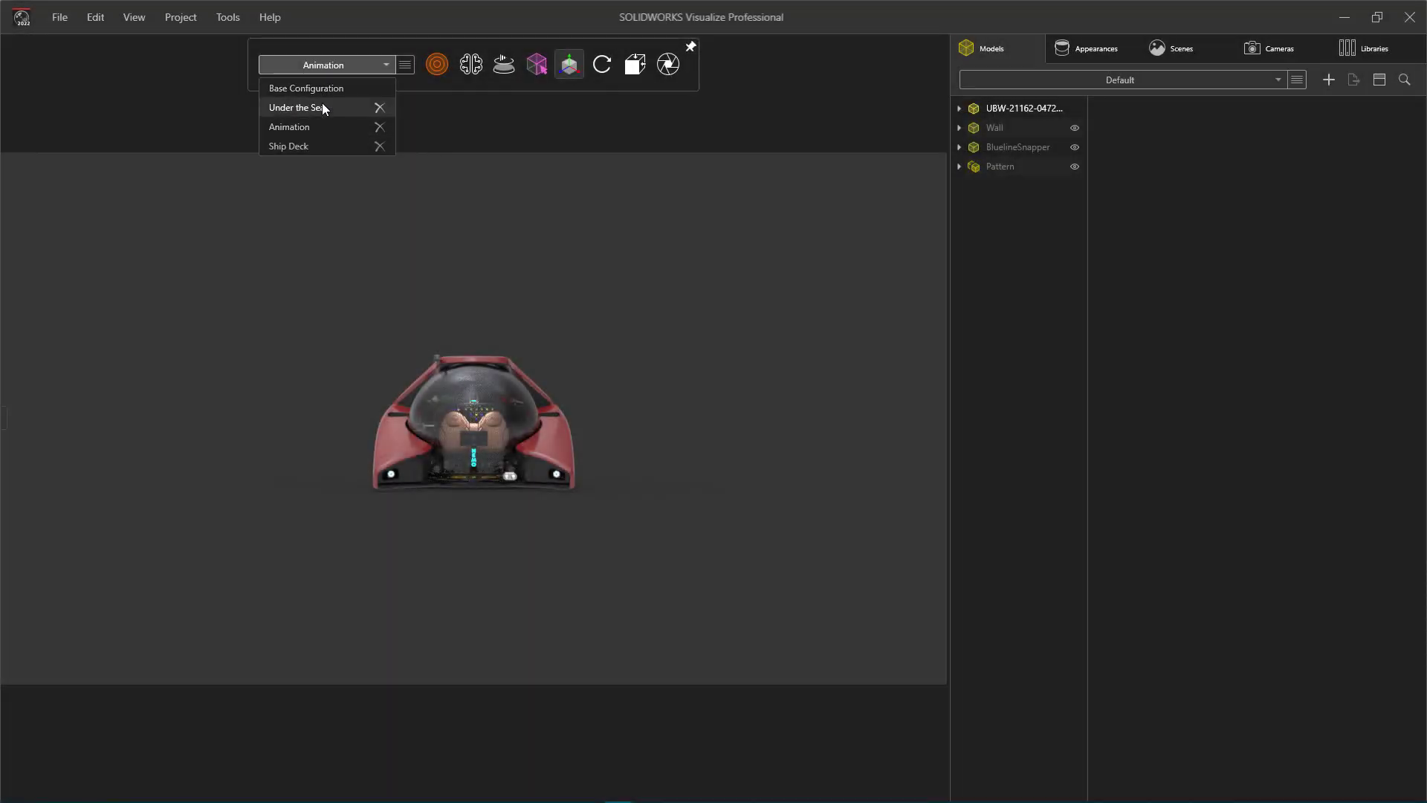
click(323, 105)
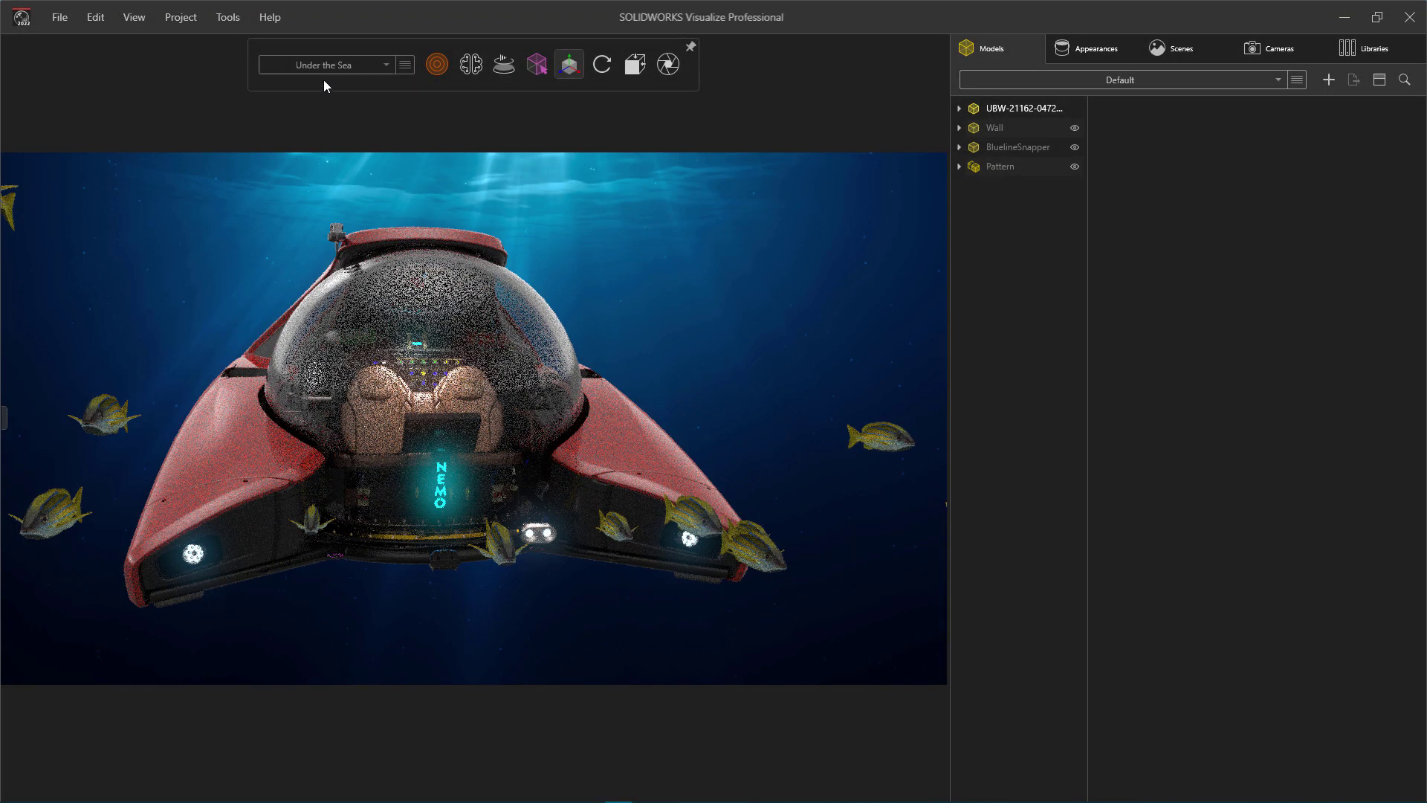
- Change the scene setup from Under the Sea to Ship Deck
click(324, 68)
click(306, 144)
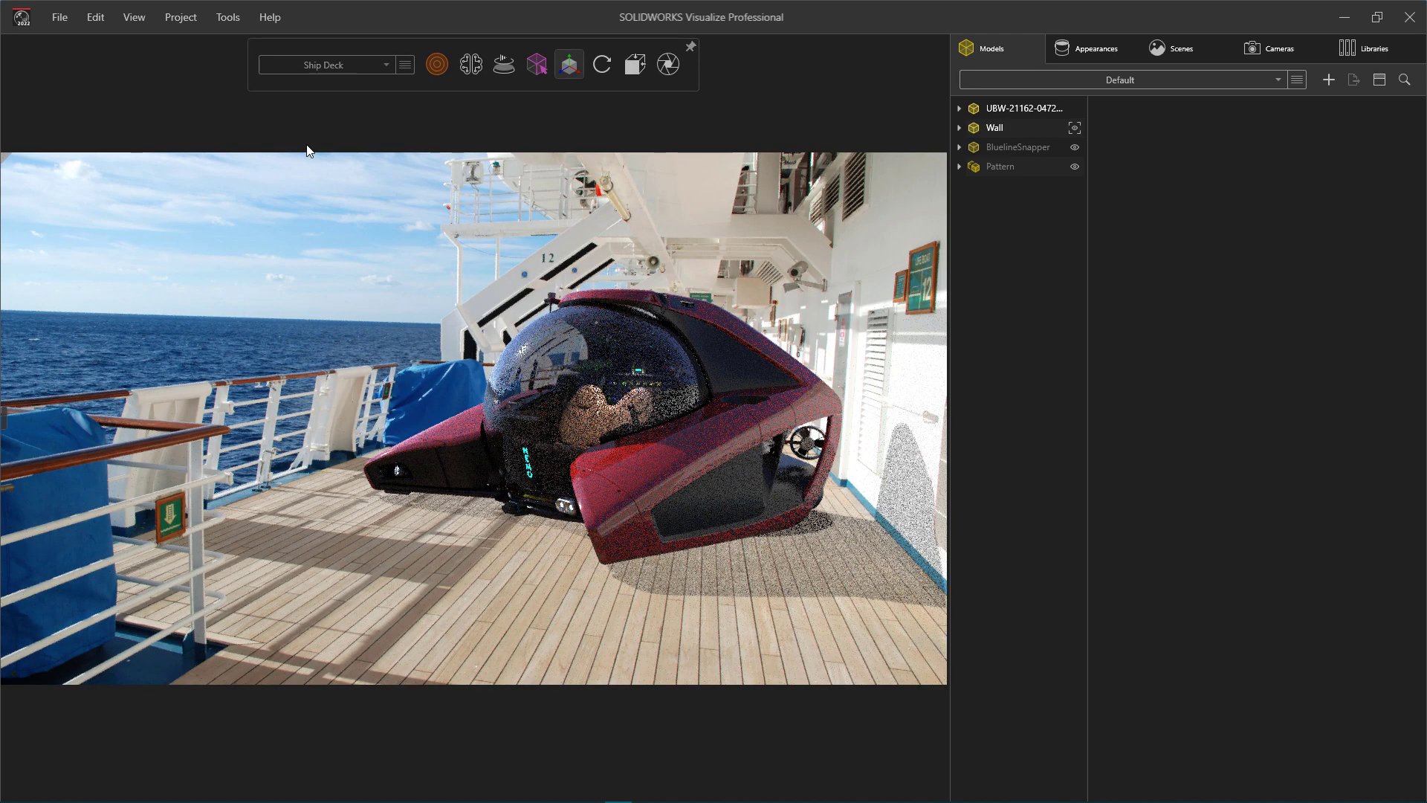
click(135, 18)
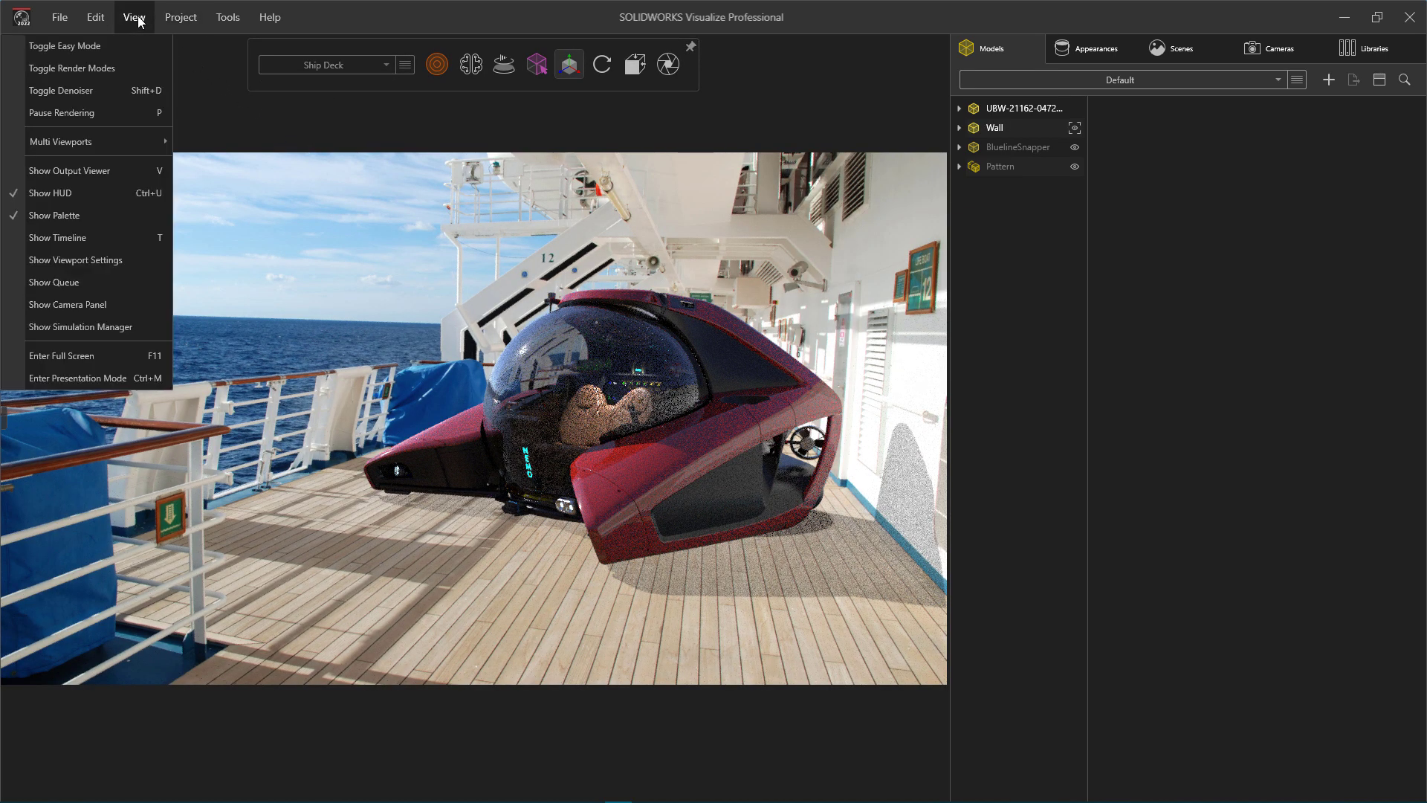
- Open the Output Viewer, view the underwater still, and play the exploded animation with its job details
click(117, 172)
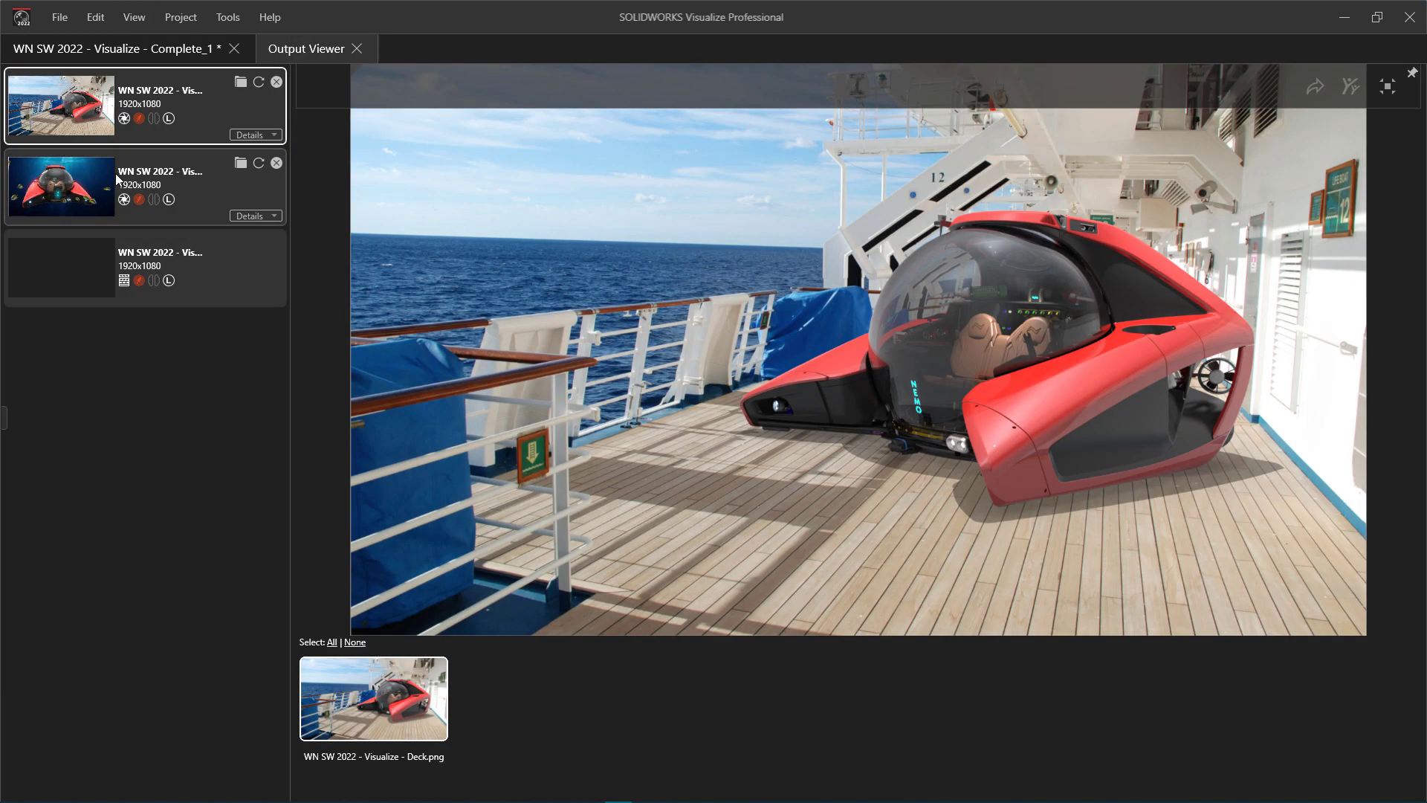
click(217, 190)
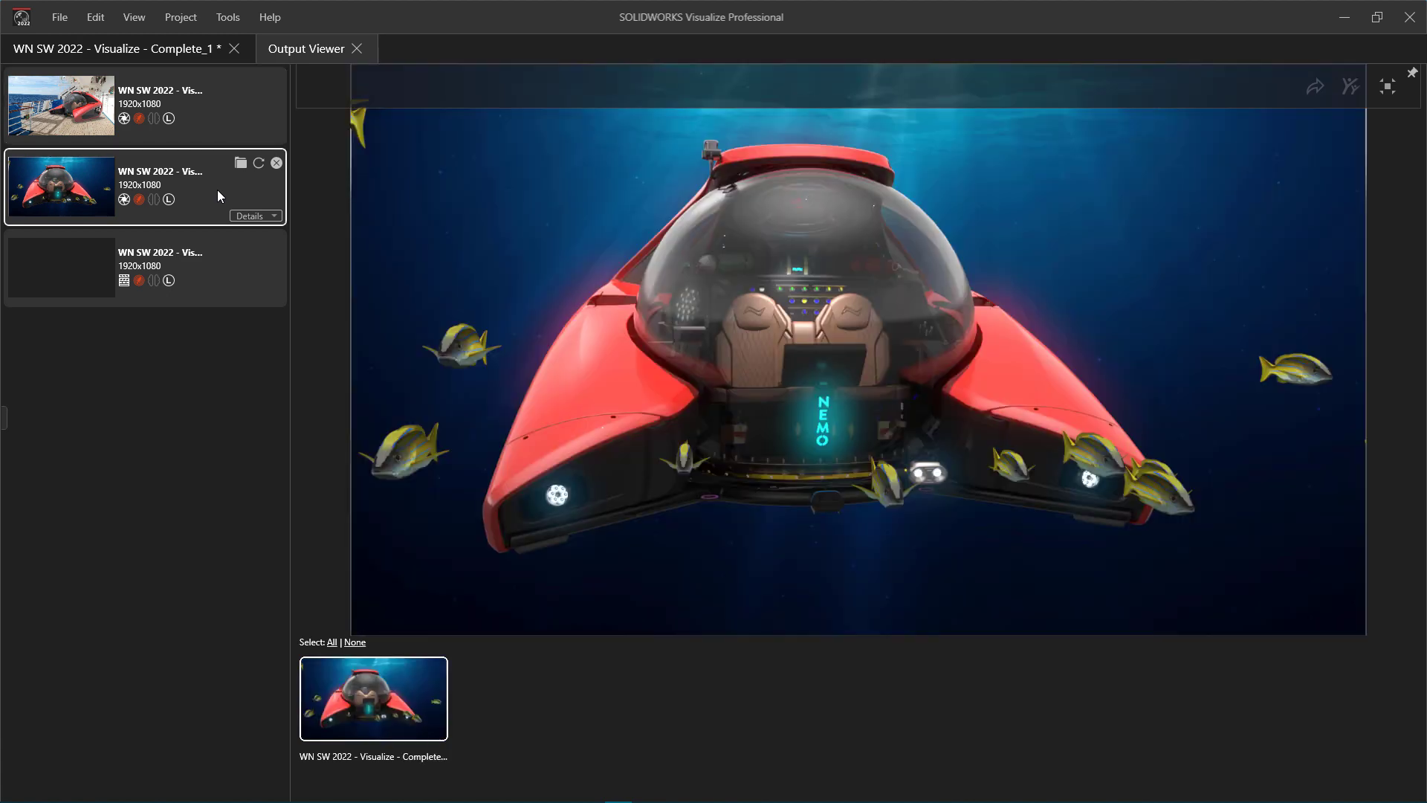
click(220, 269)
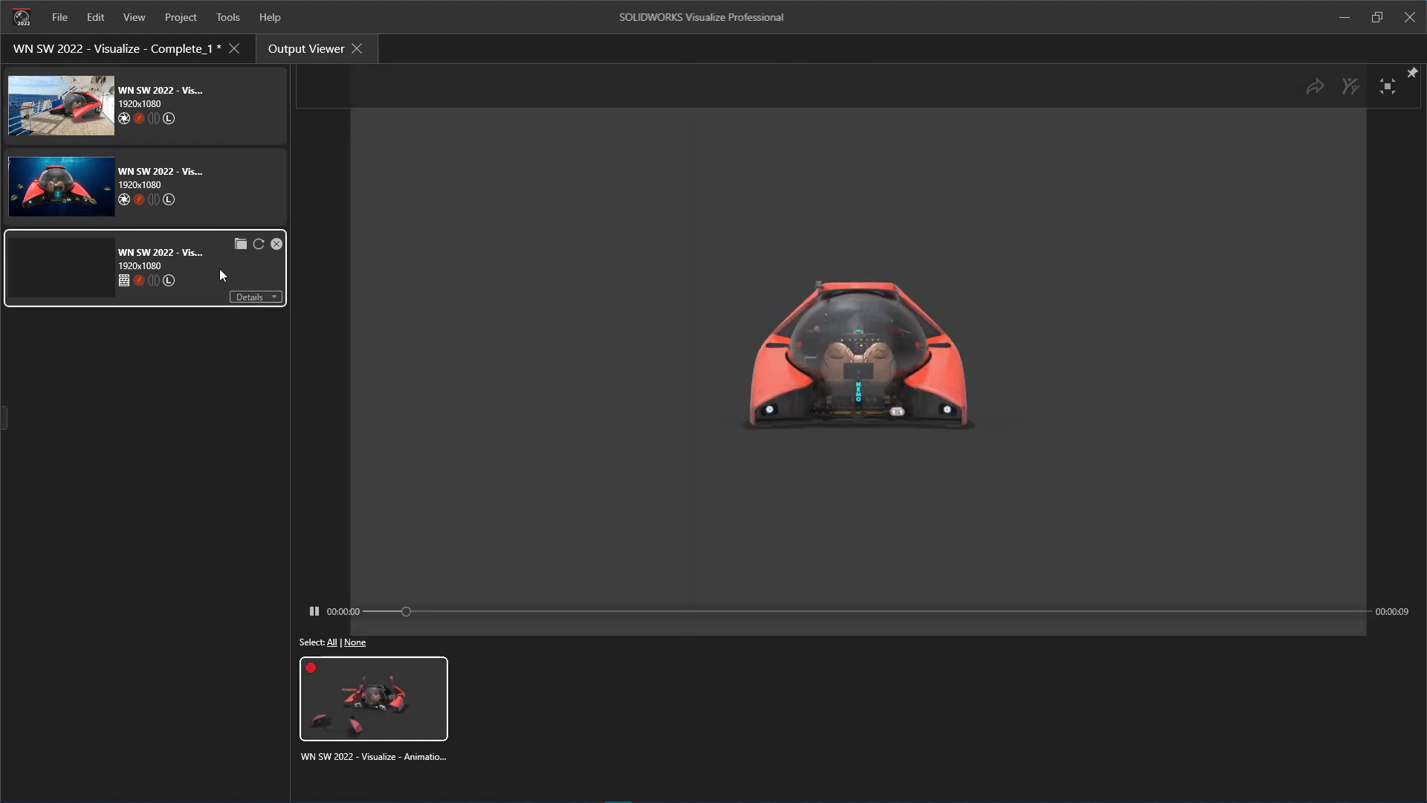
click(240, 297)
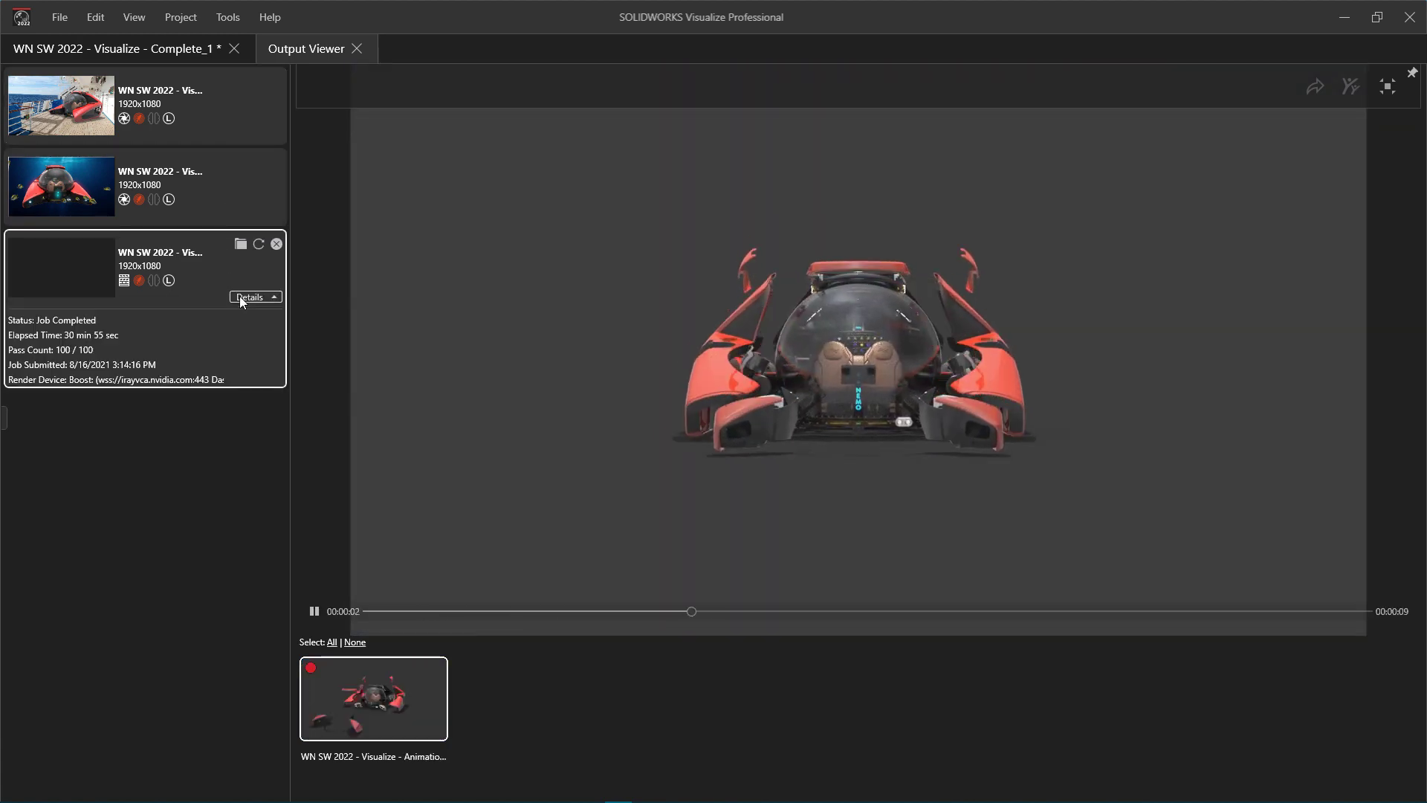